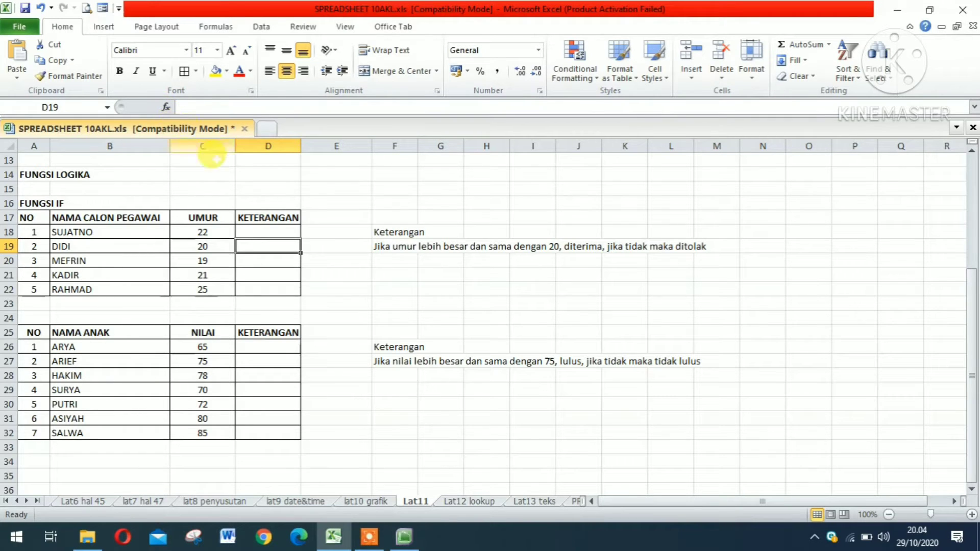
# Search for the IF function and insert it into cell D18
pyautogui.click(250, 230)
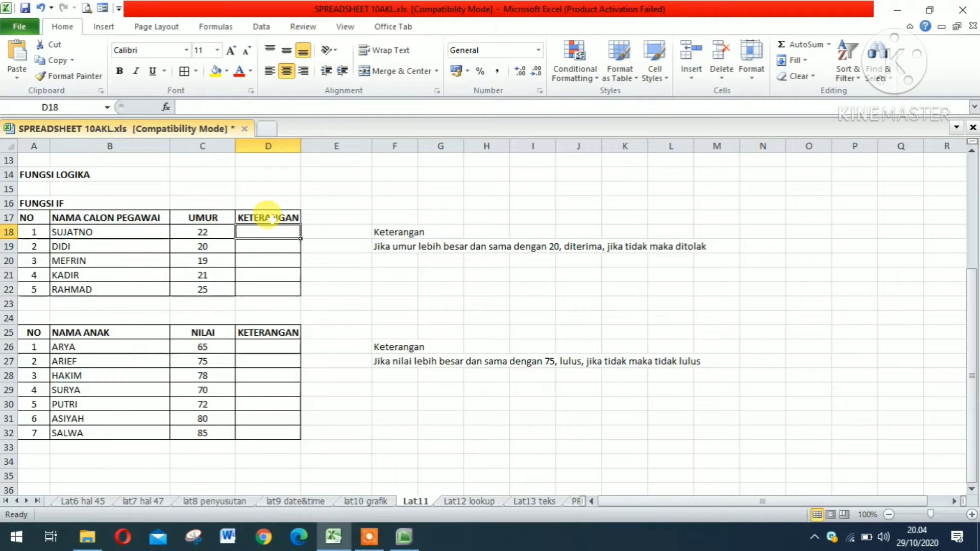
pyautogui.write('=')
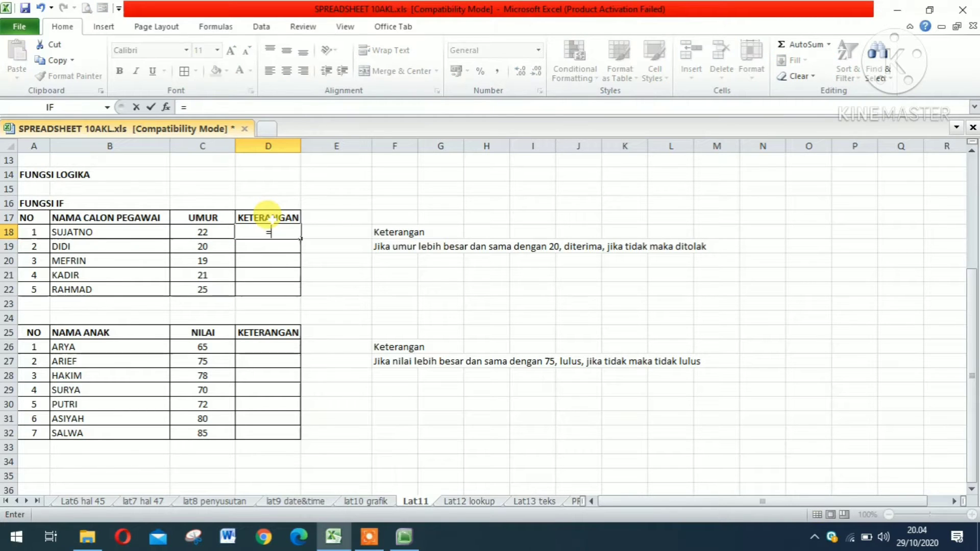
pyautogui.click(167, 108)
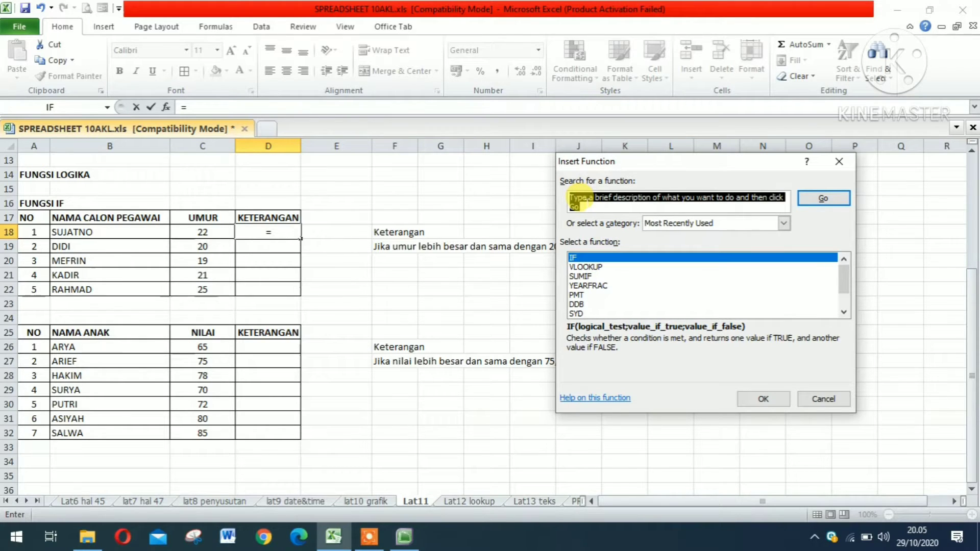
pyautogui.write('IF')
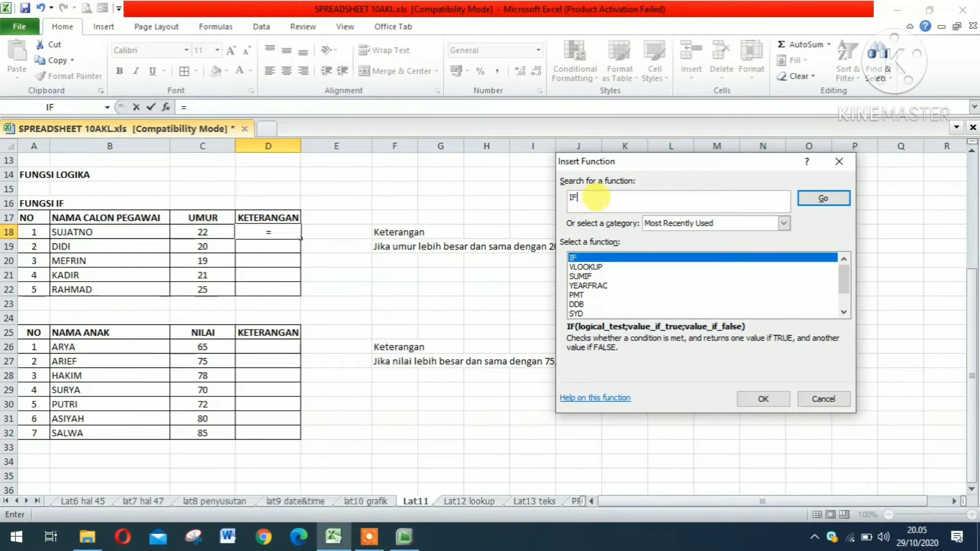
pyautogui.click(827, 200)
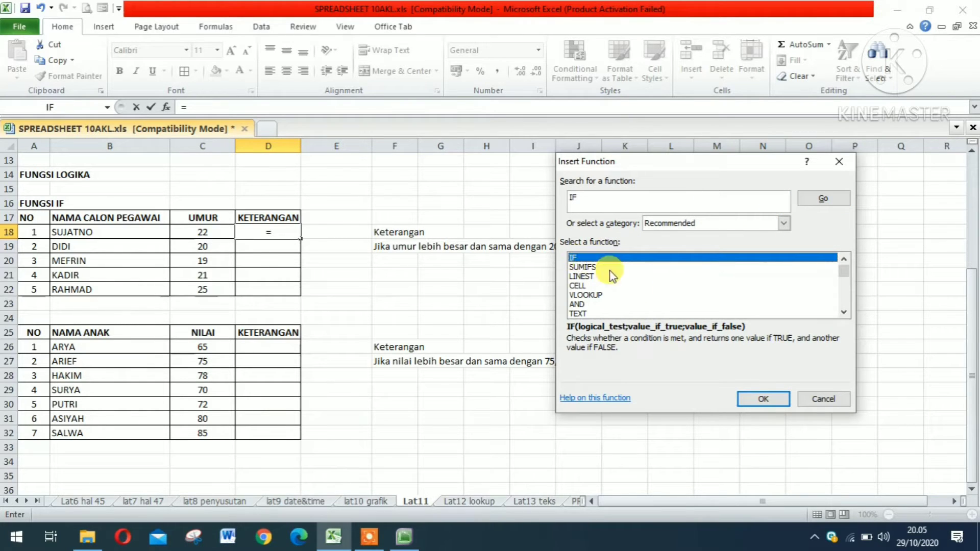
pyautogui.click(757, 399)
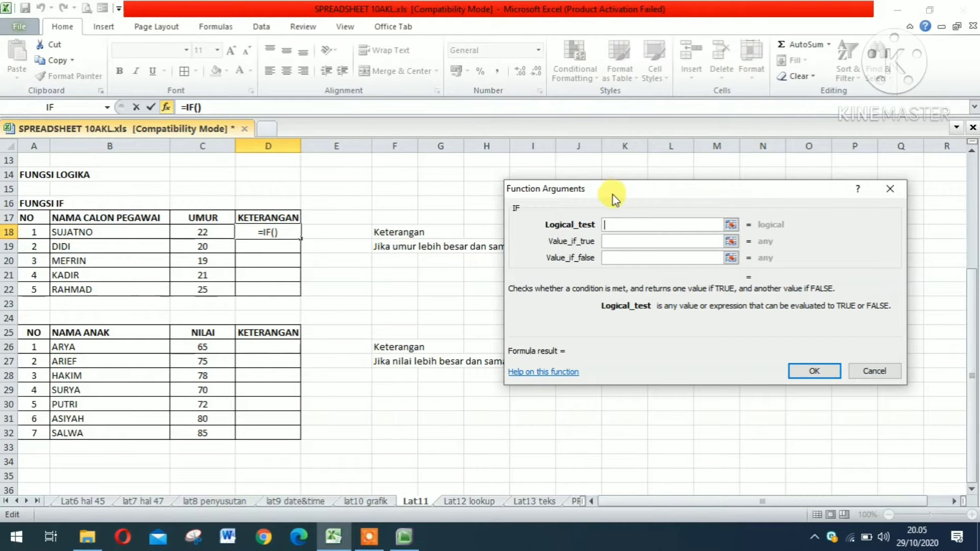
# Set the IF function's logical test in D18 to C18>=20, keeping the criteria note uncovered by the dialog
pyautogui.moveTo(643, 194); pyautogui.dragTo(597, 276)
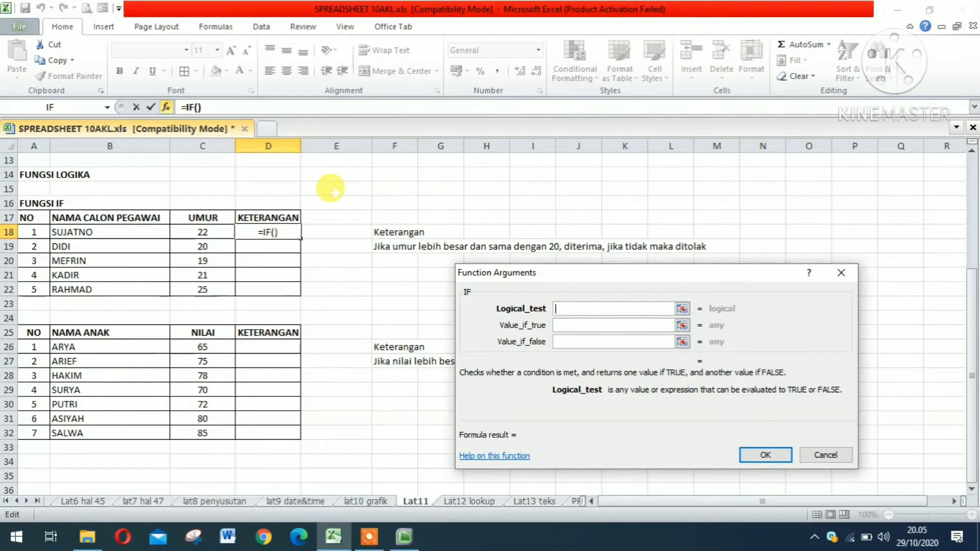
pyautogui.click(203, 232)
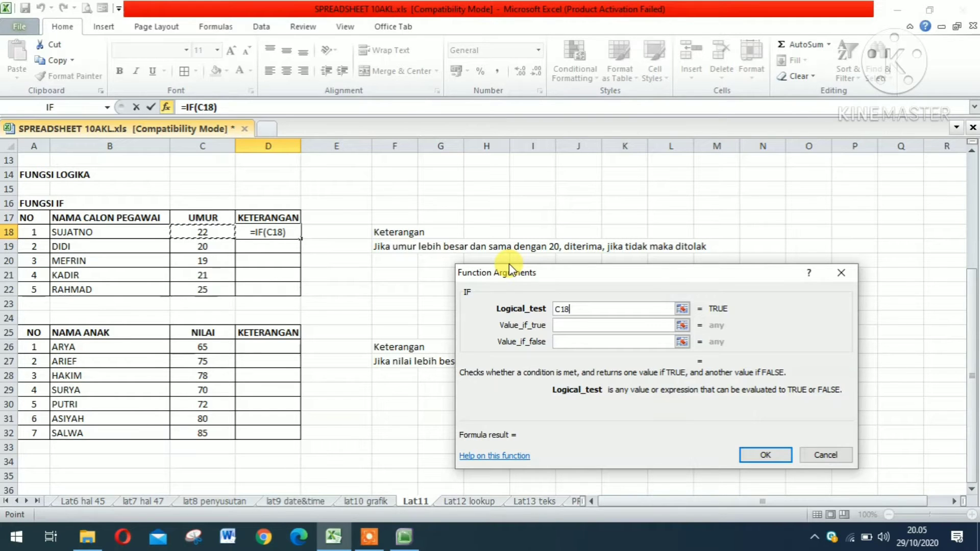
pyautogui.write('>')
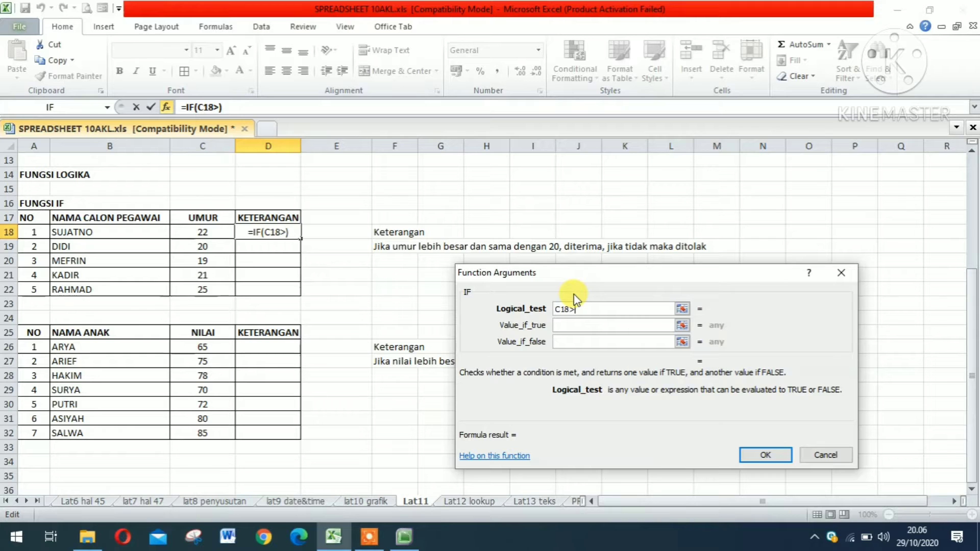
pyautogui.write('=')
pyautogui.write('20')
# Set the IF function's true value to DITERIMA and false value to DITOLAK, and apply the formula to D18
pyautogui.click(562, 322)
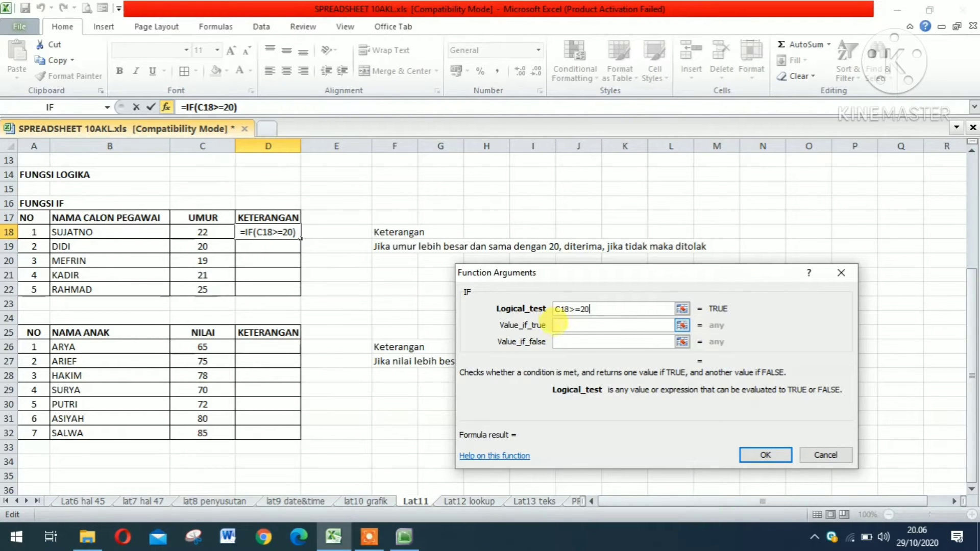
pyautogui.click(558, 326)
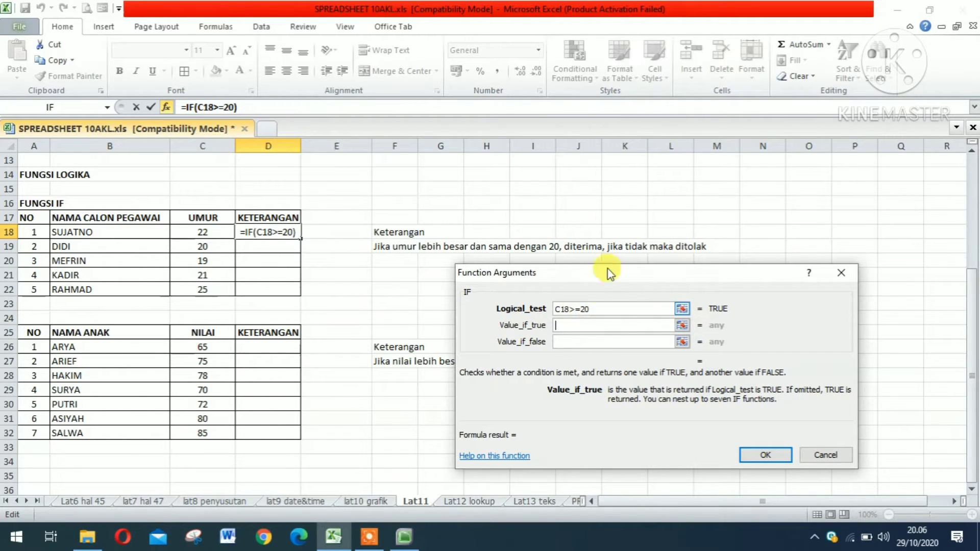
pyautogui.click(564, 321)
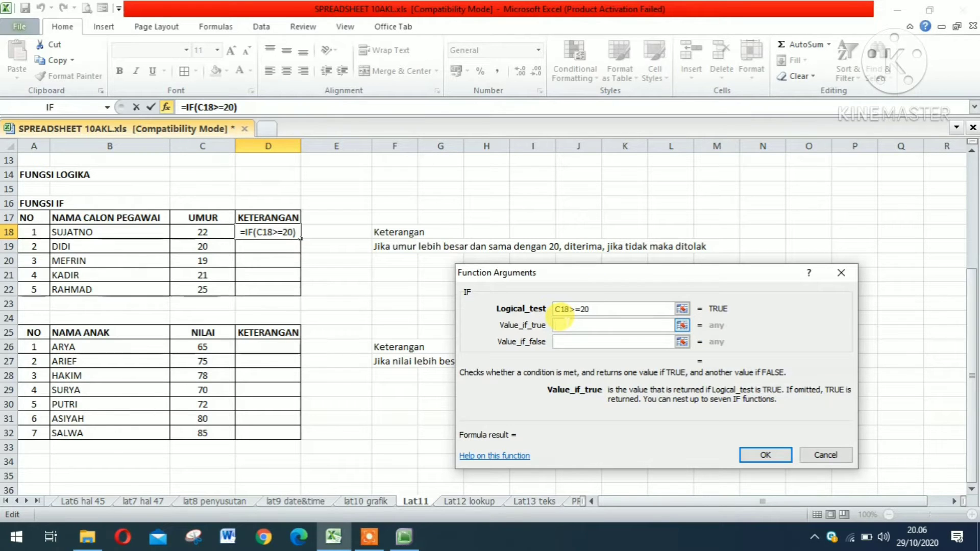
pyautogui.write('DITERIMA')
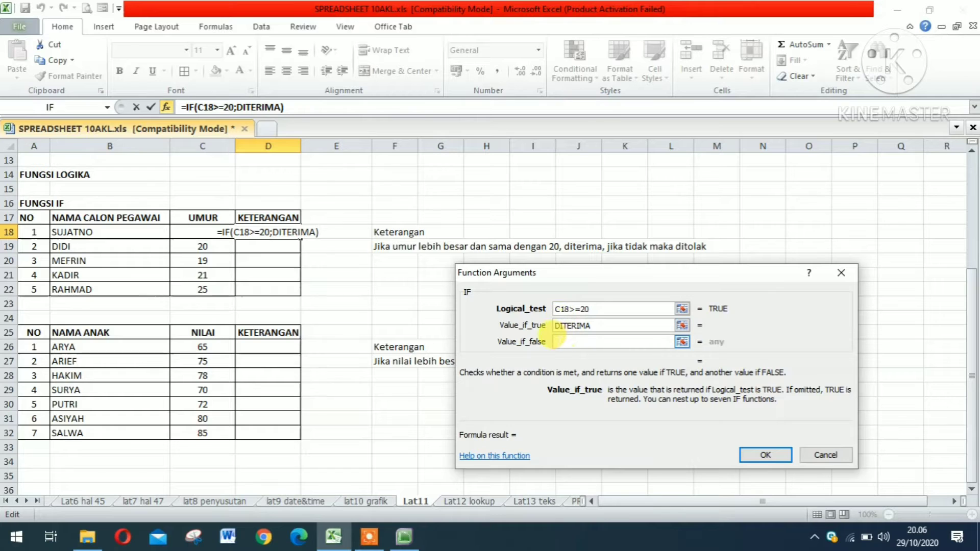
pyautogui.click(556, 340)
pyautogui.click(557, 341)
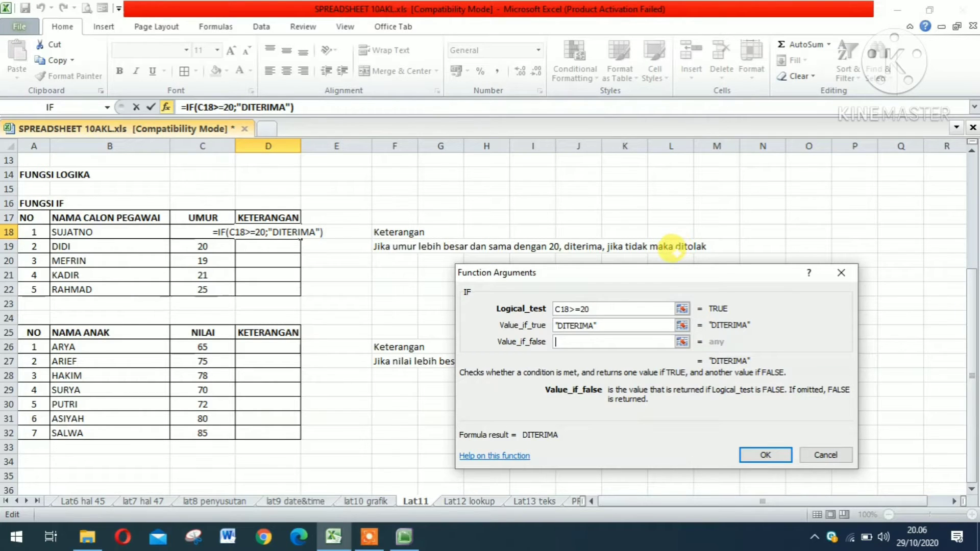
pyautogui.write('DITO')
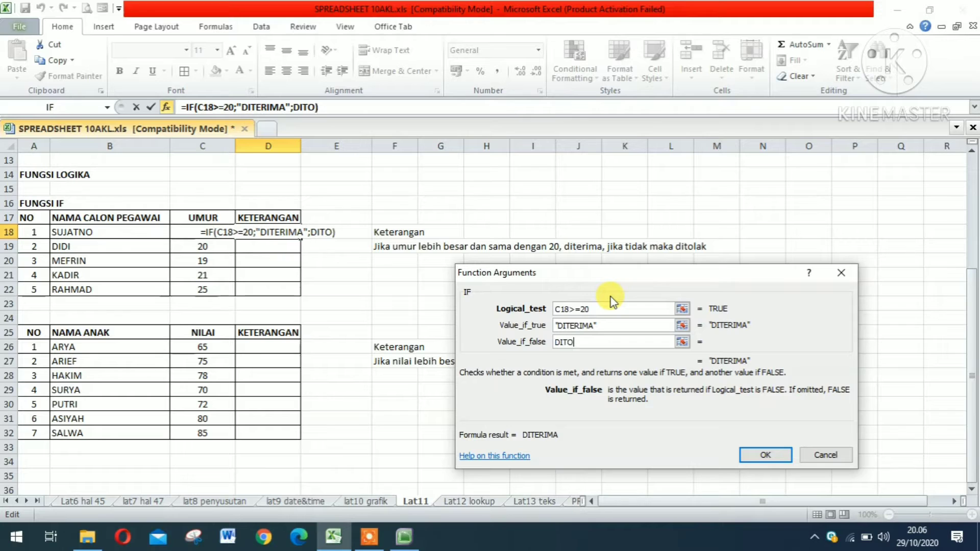
pyautogui.write('LAK')
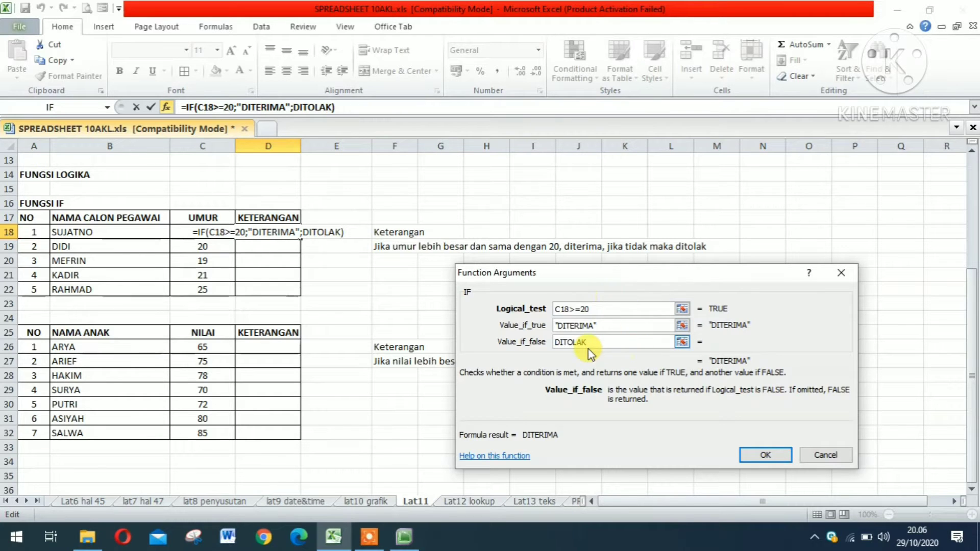
pyautogui.press('Tab')
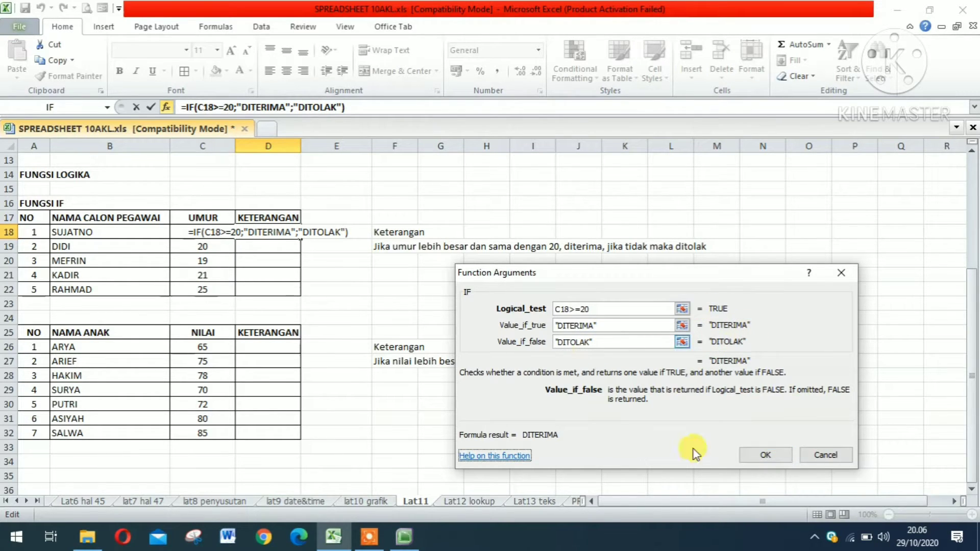
pyautogui.click(766, 456)
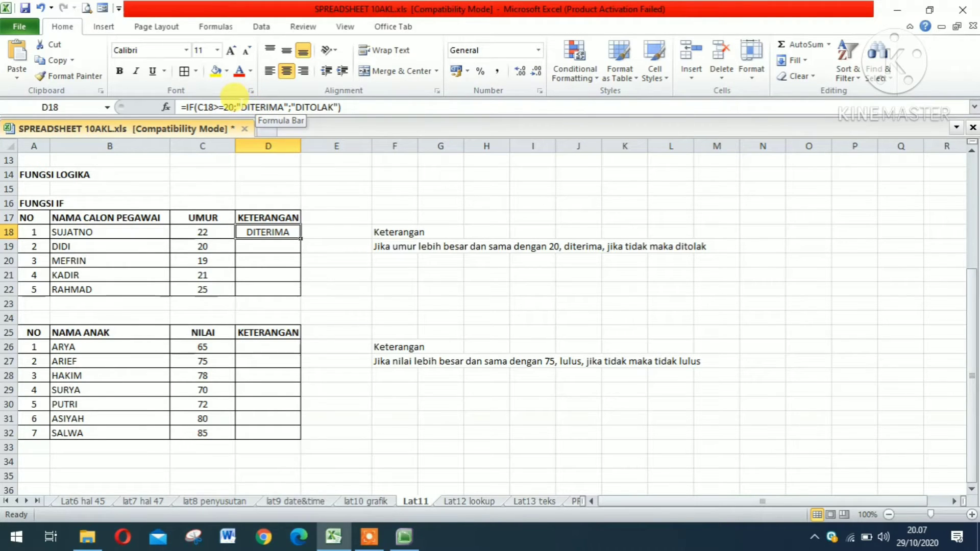
# Examine the separators, quotation marks and closing bracket of the IF formula in D18 without changing it
pyautogui.click(241, 108)
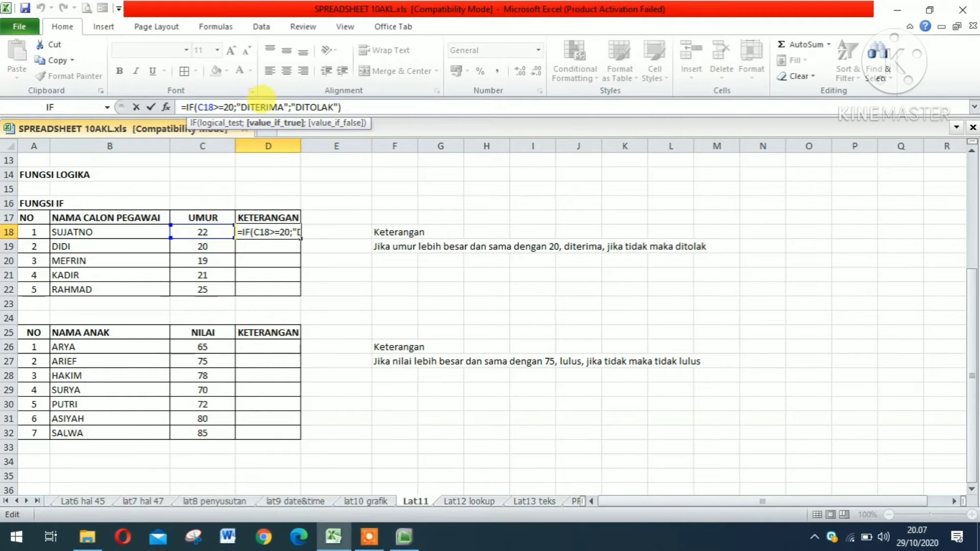
pyautogui.write('"')
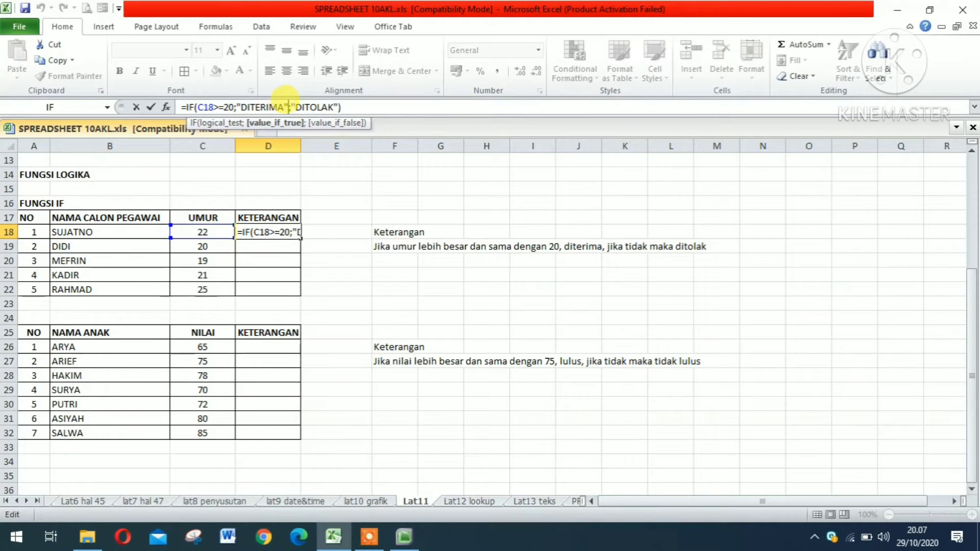
pyautogui.press('Right')
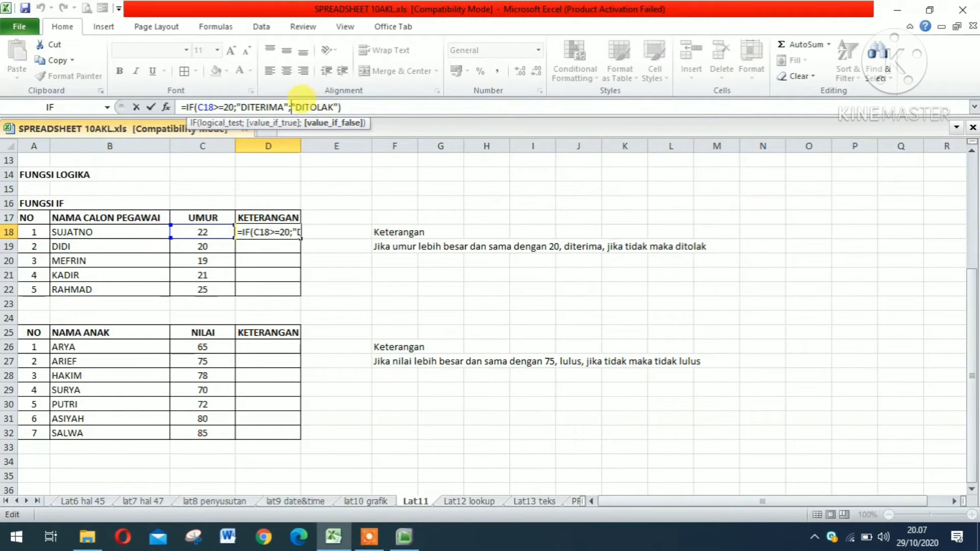
pyautogui.click(343, 107)
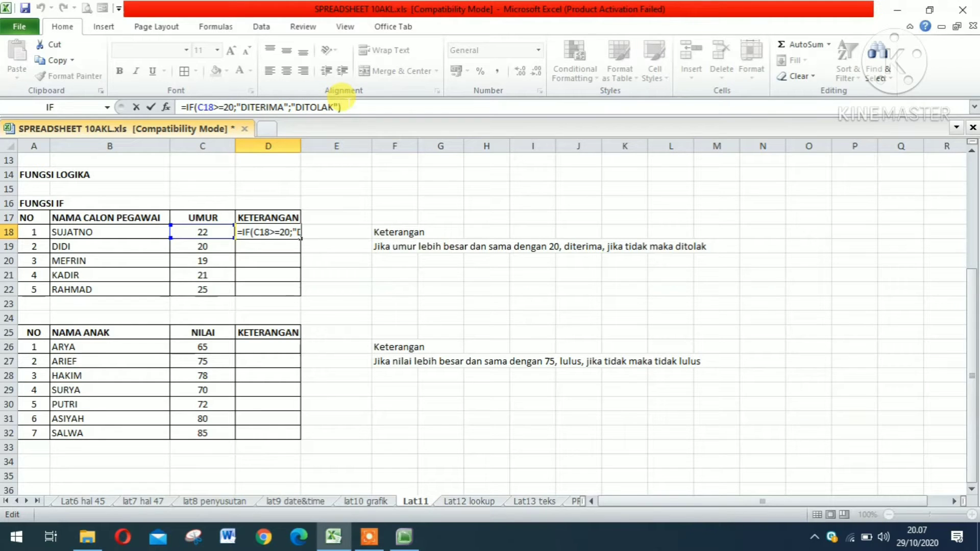
pyautogui.press('Return')
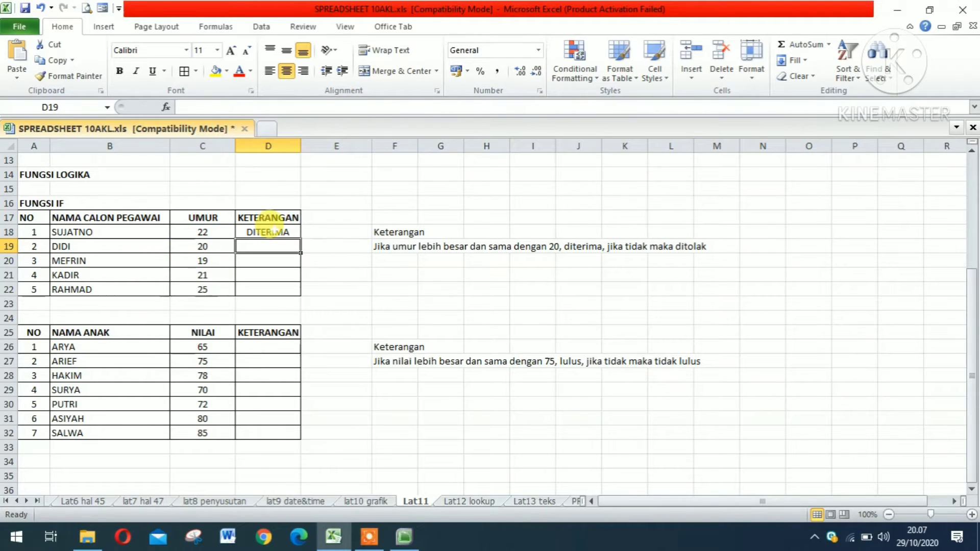
# Fill the IF formula from D18 down through D22 and check the age in C20 against its result
pyautogui.click(269, 232)
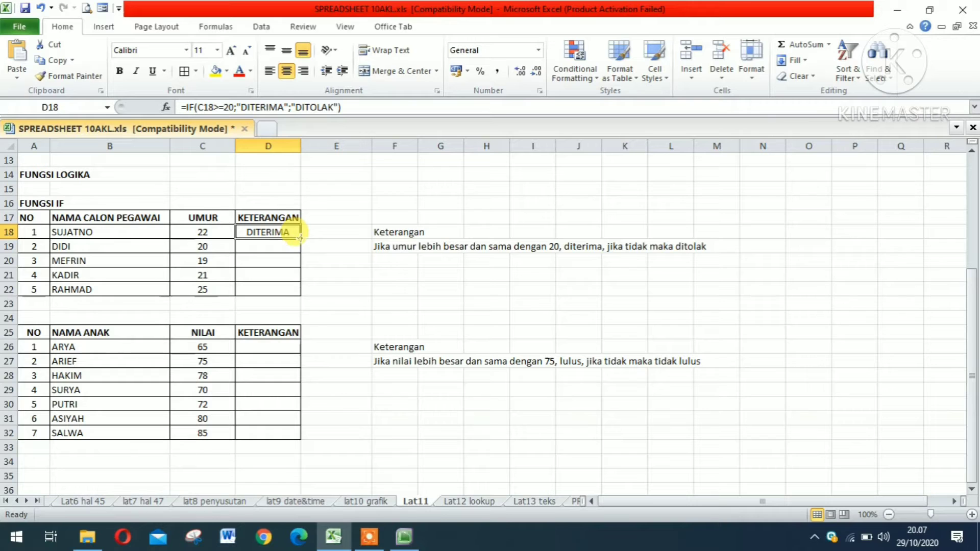
pyautogui.moveTo(300, 238); pyautogui.dragTo(295, 291)
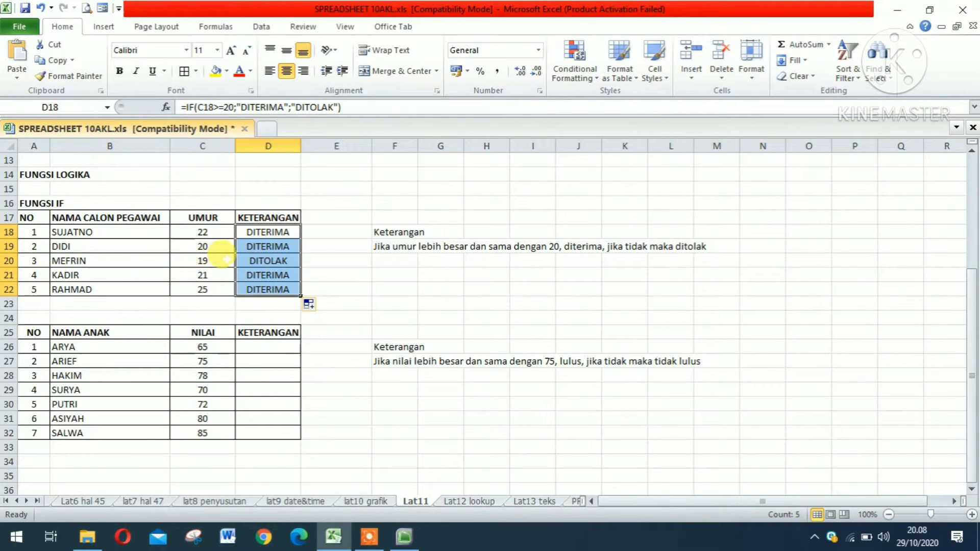
pyautogui.click(203, 261)
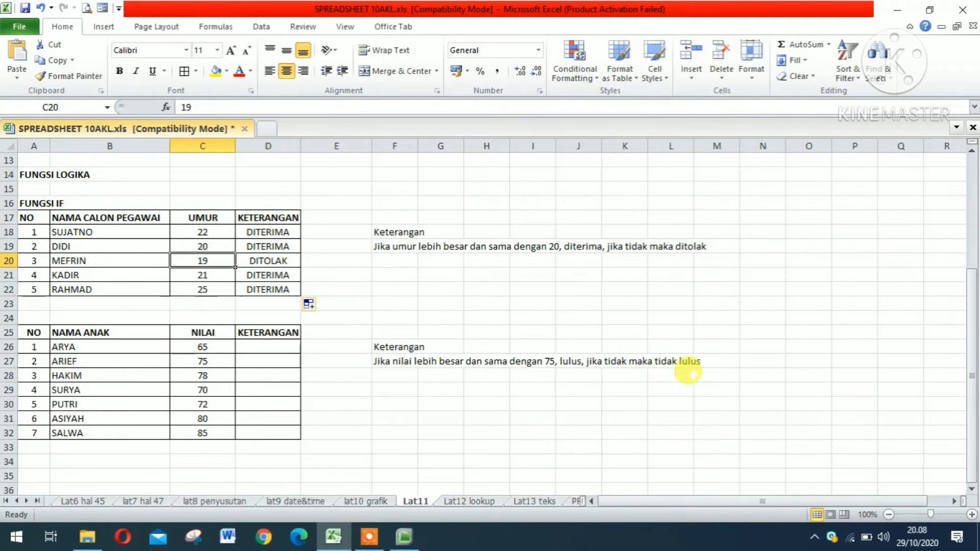
# Insert the IF function into cell D26 of the NILAI table from the most recently used functions
pyautogui.scroll(-1, 971, 491)
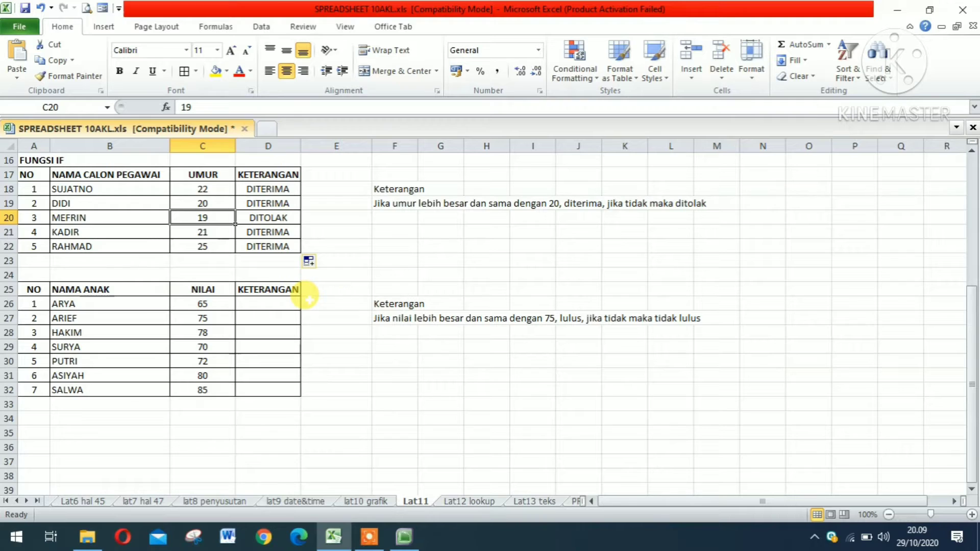
pyautogui.click(267, 301)
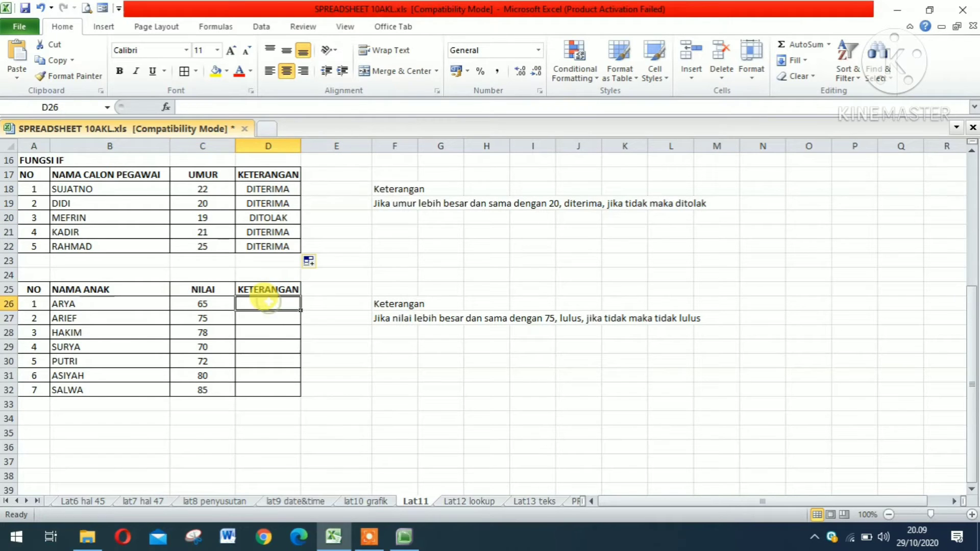
pyautogui.click(166, 108)
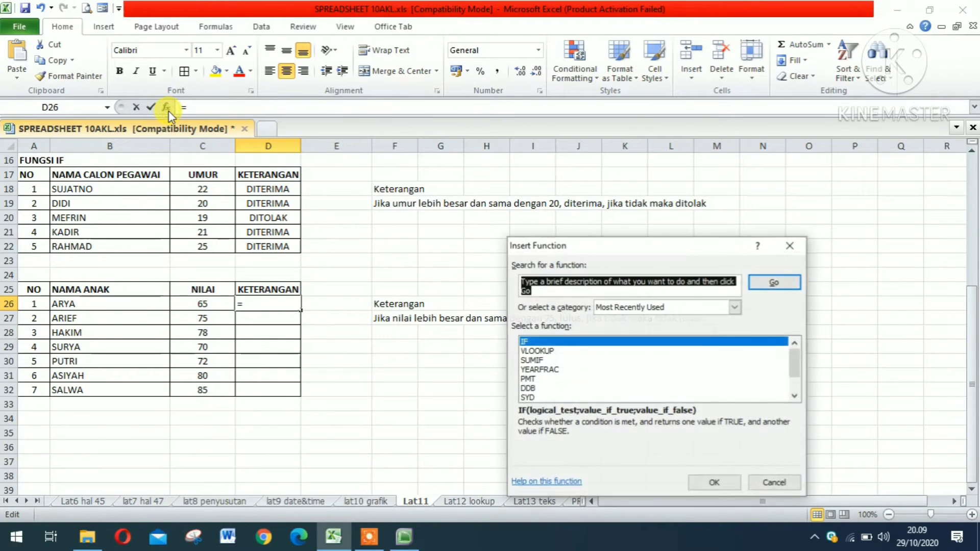
pyautogui.click(536, 340)
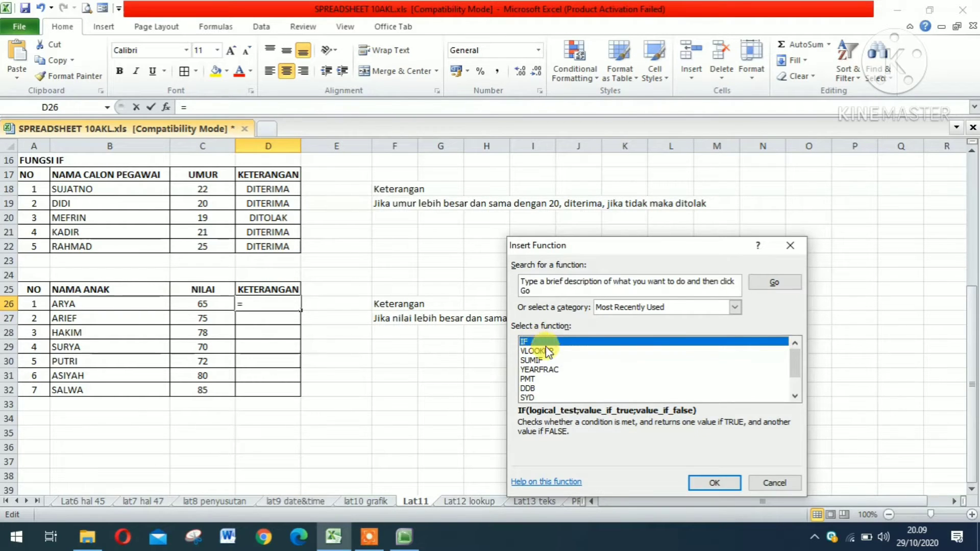
pyautogui.click(709, 484)
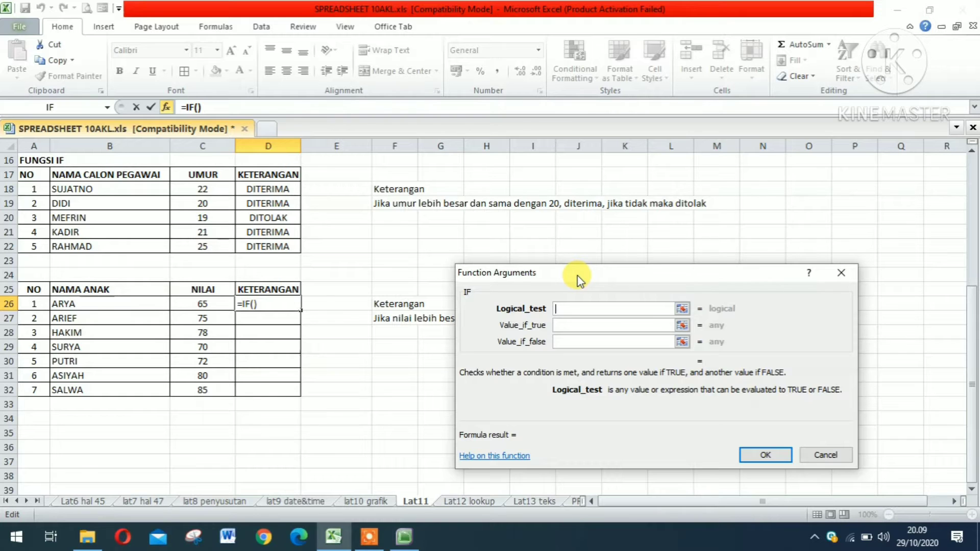
# Set the IF function's logical test in D26 to C26>=75, moving the dialog clear of the criteria note
pyautogui.moveTo(577, 276); pyautogui.dragTo(513, 339)
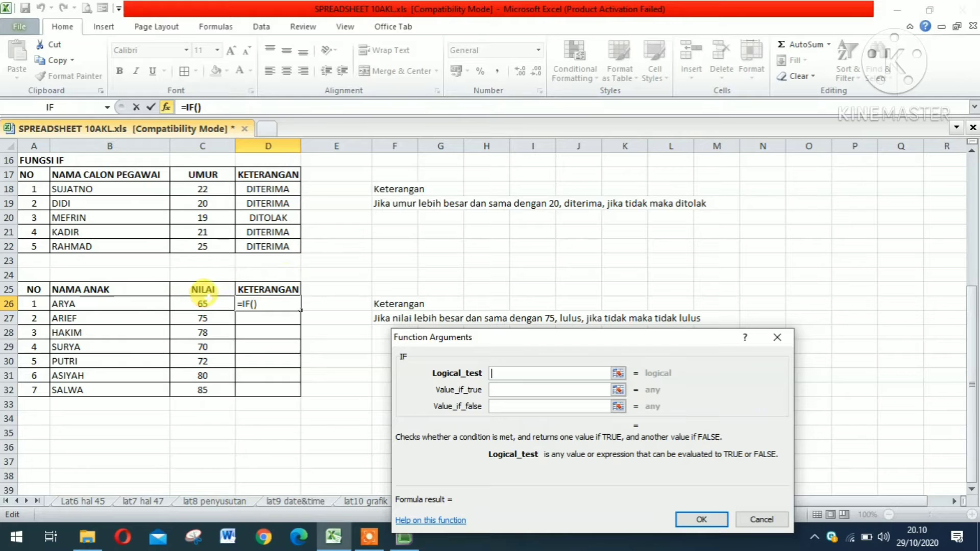
pyautogui.click(202, 304)
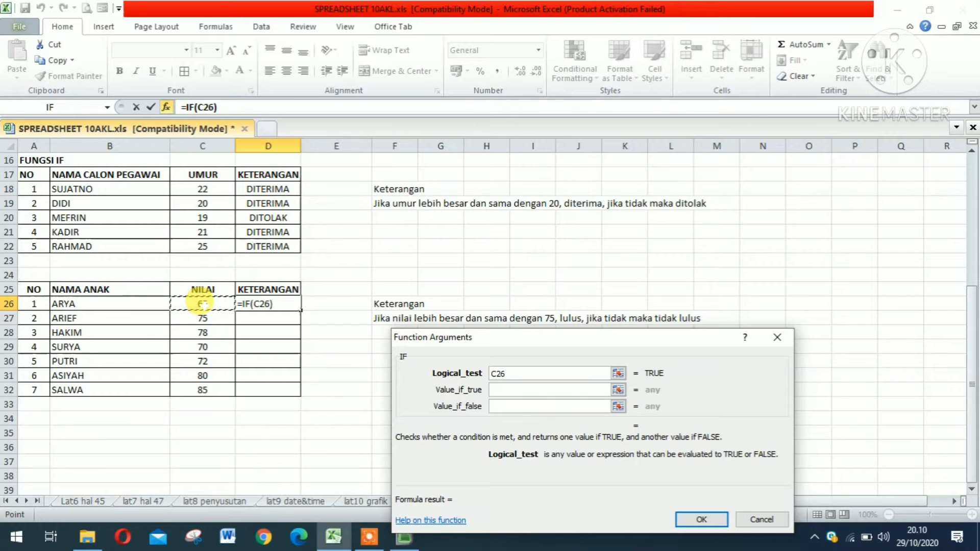
pyautogui.write('>=')
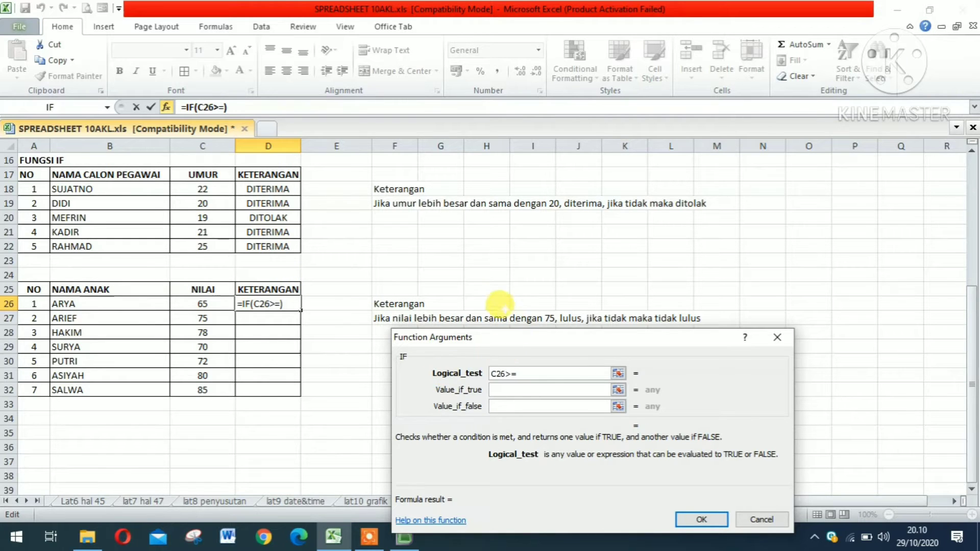
pyautogui.write('75')
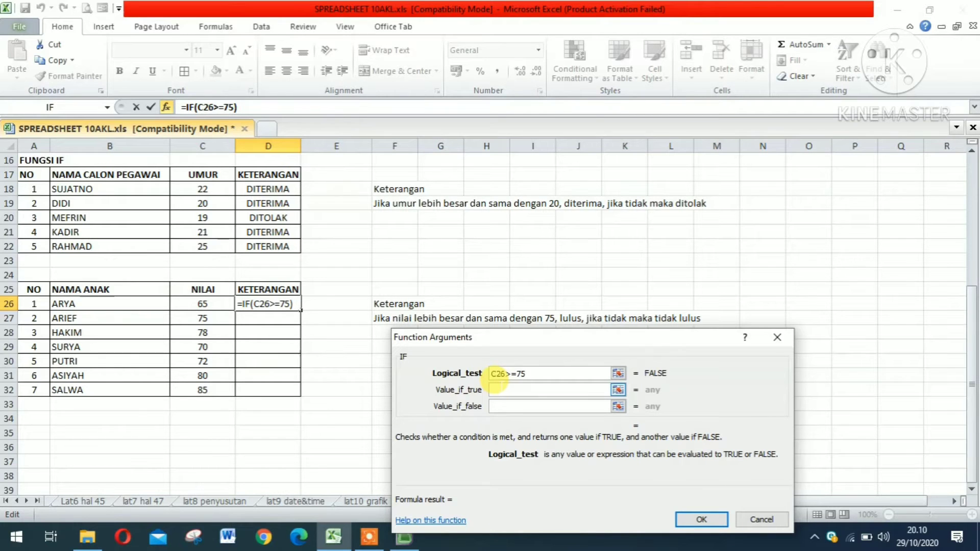
# Complete the IF formula in D26 with "LULUS" if true and "TIDAK LULUS" if false, and fill it down through D32
pyautogui.click(499, 389)
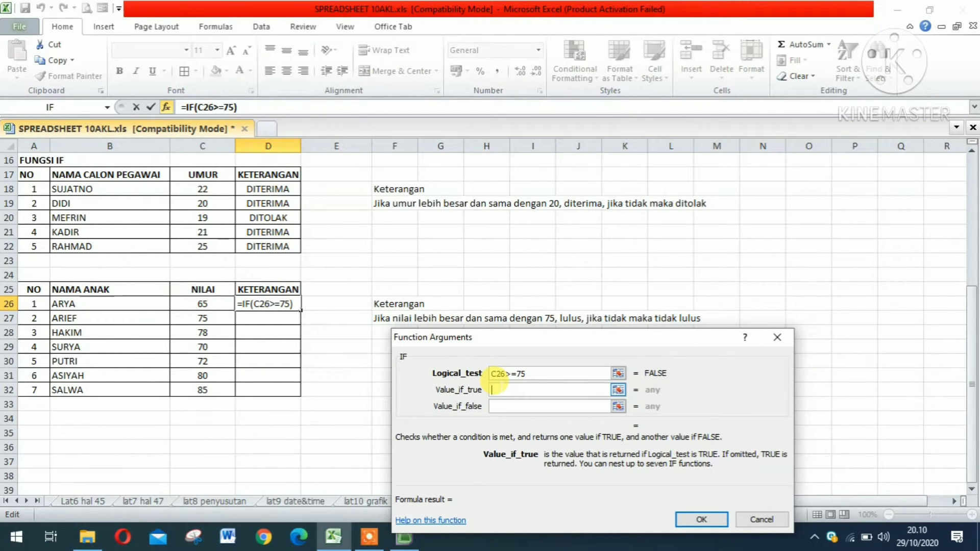
pyautogui.write('LULUS')
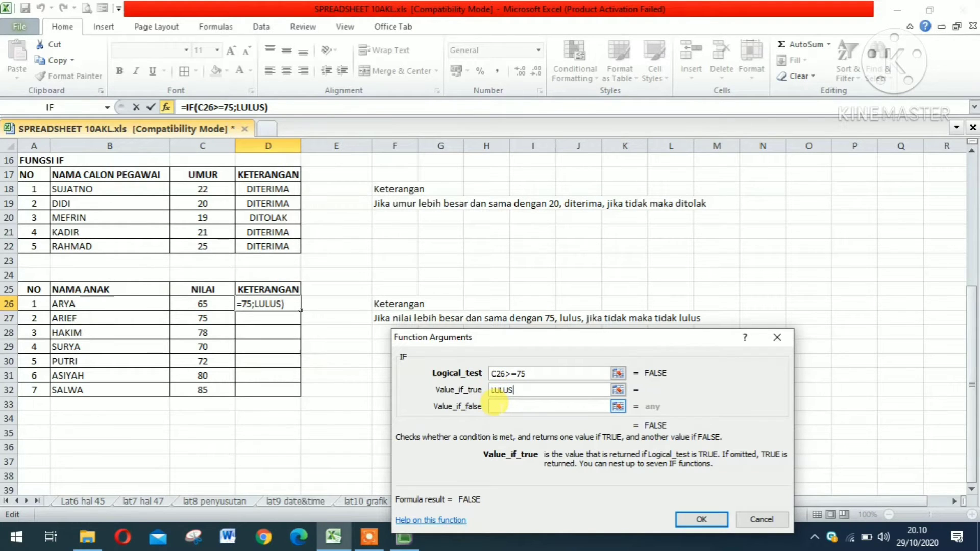
pyautogui.click(498, 406)
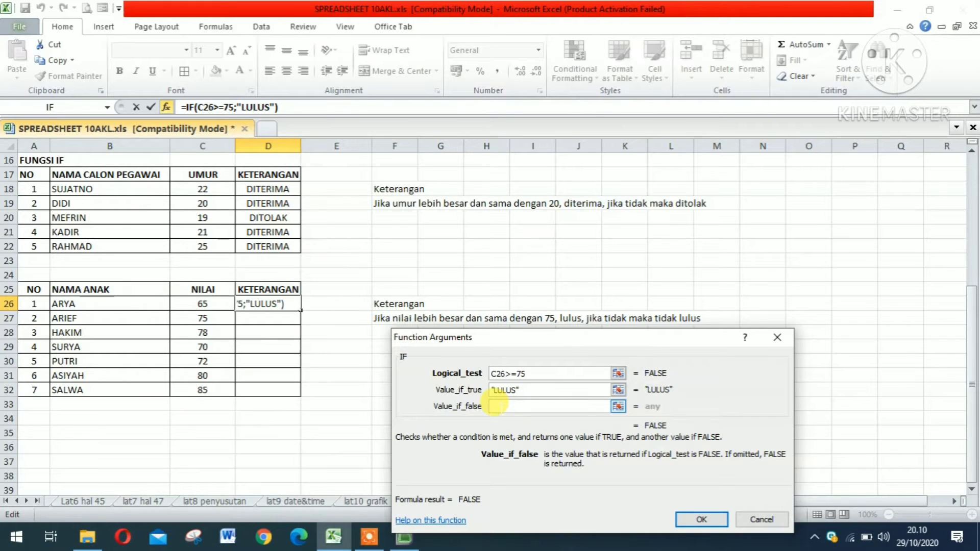
pyautogui.write('T')
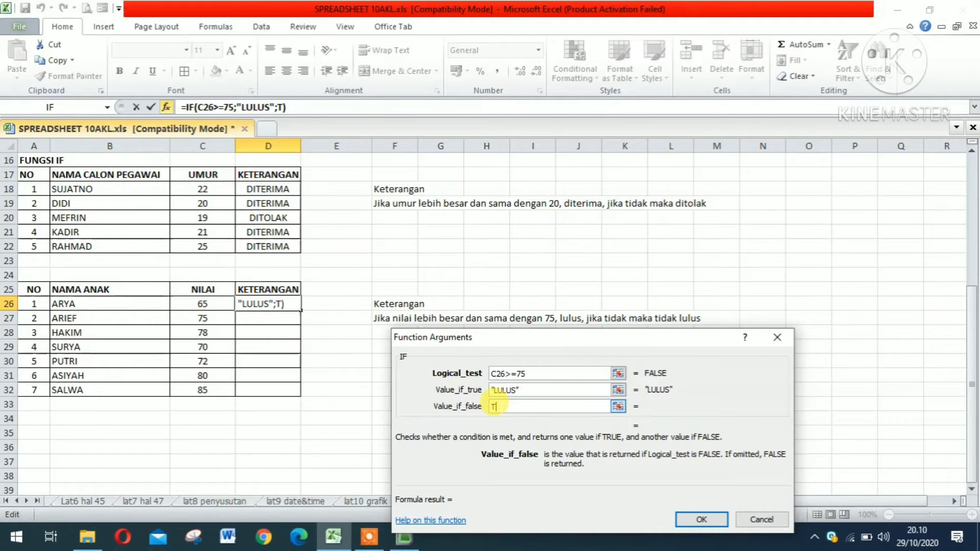
pyautogui.write('IDA')
pyautogui.write('K LULUS')
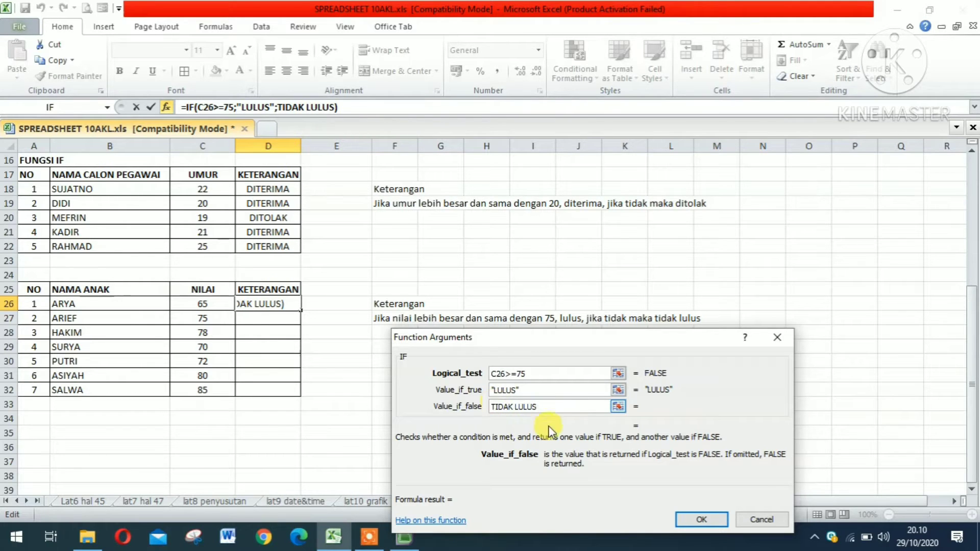
pyautogui.press('Tab')
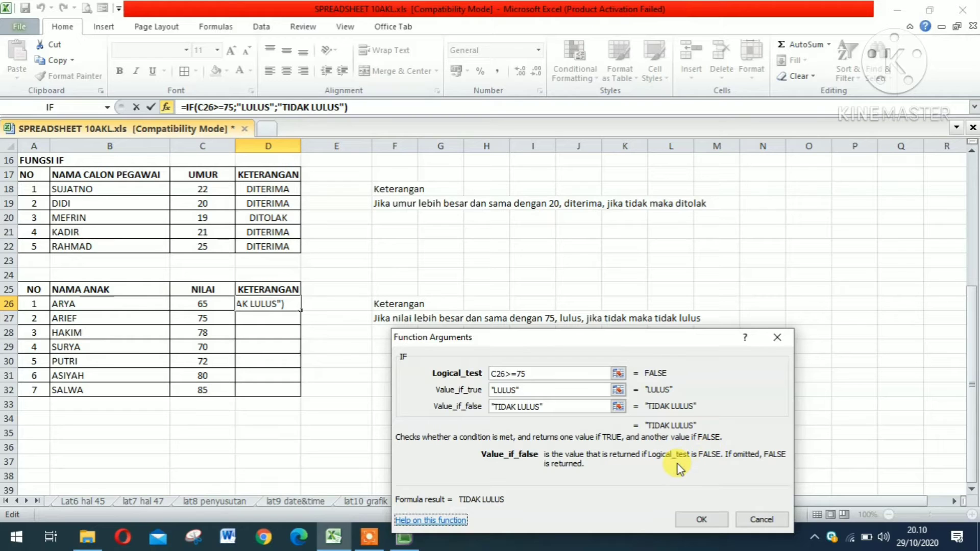
pyautogui.click(702, 519)
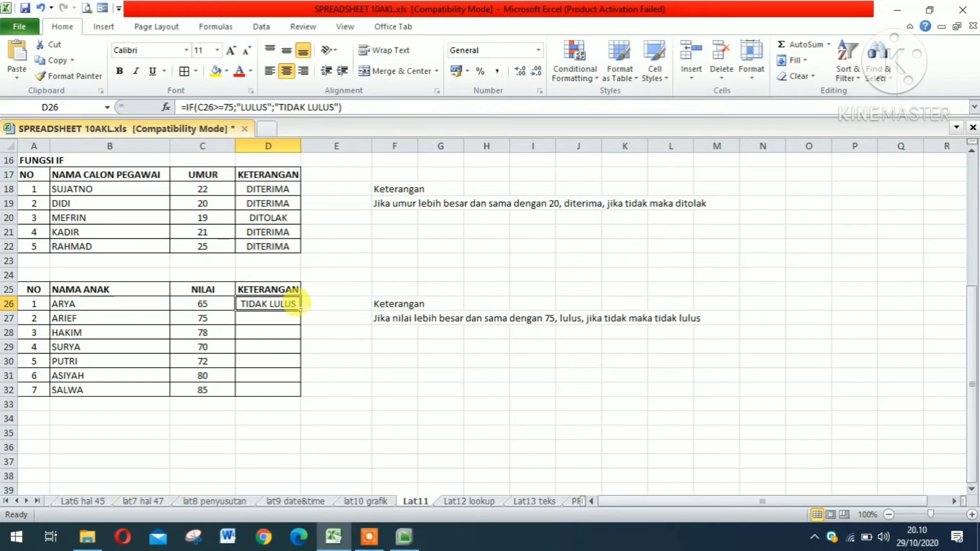
pyautogui.moveTo(301, 310); pyautogui.dragTo(306, 397)
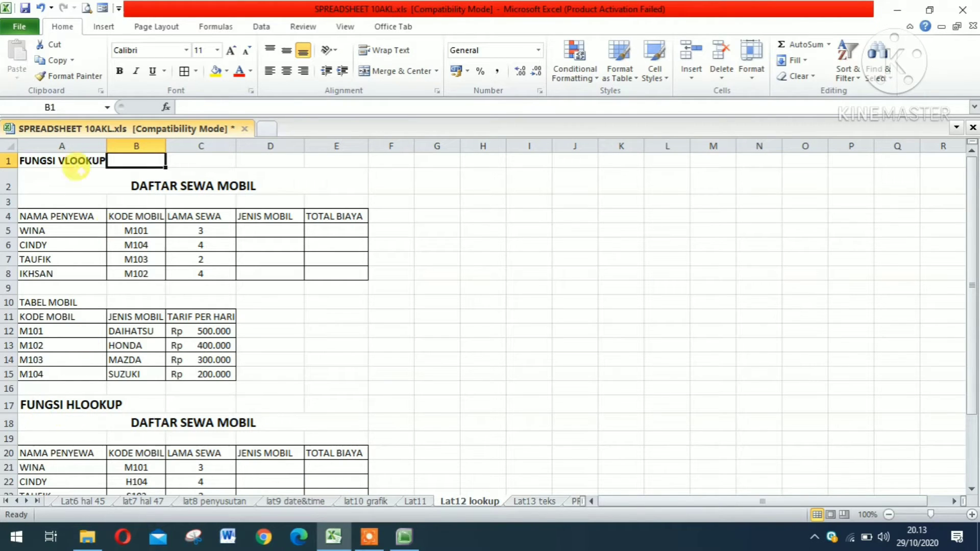
# Number the FUNGSI VLOOKUP heading in A1 of the Lat12 lookup sheet so it reads "1. FUNGSI VLOOKUP"
pyautogui.click(26, 156)
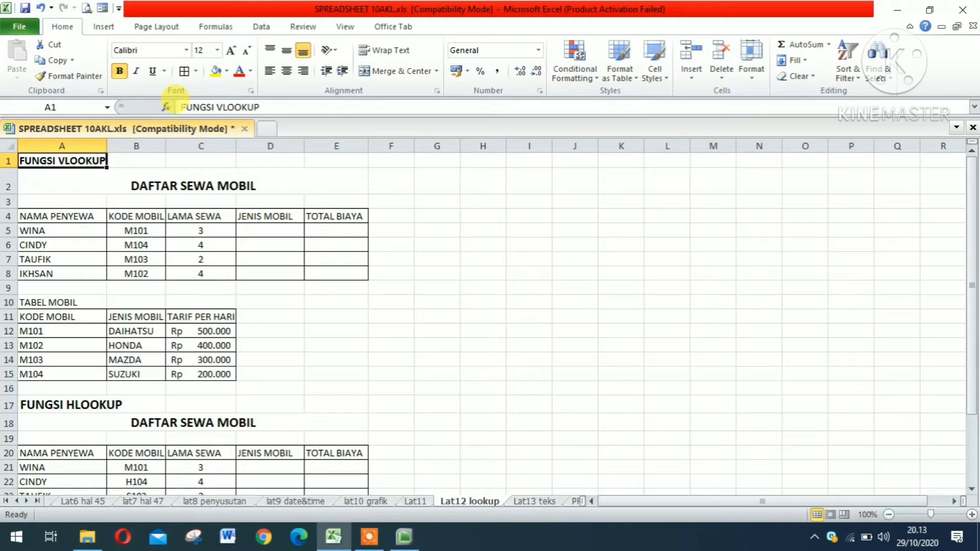
pyautogui.click(181, 107)
pyautogui.write('1')
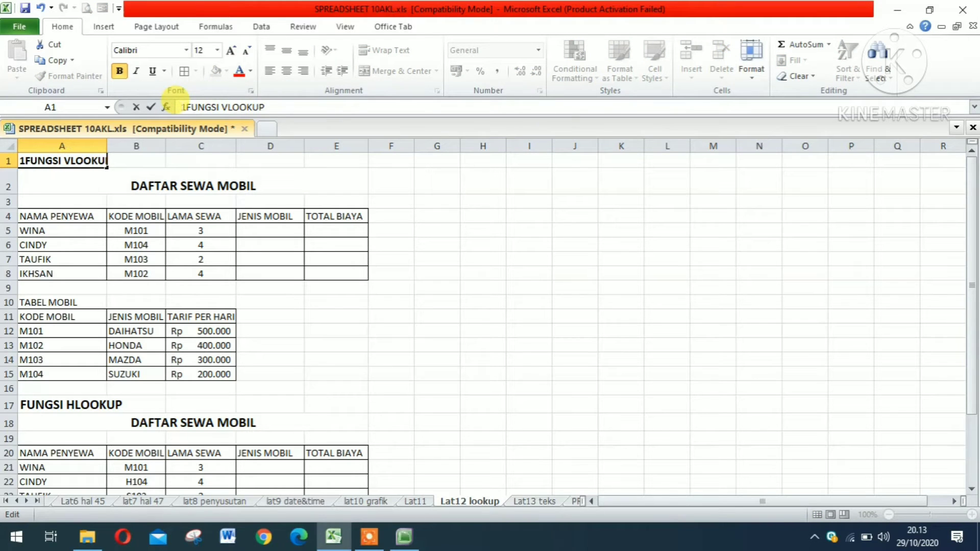
pyautogui.write('.')
pyautogui.press('Return')
pyautogui.press('Up')
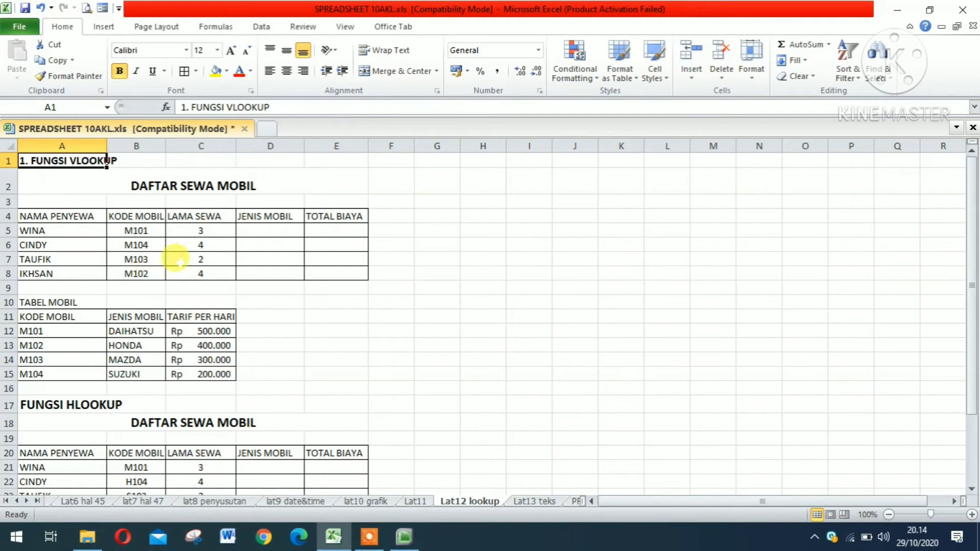
# Insert the VLOOKUP function into D5 of the JENIS MOBIL column from the most recently used functions
pyautogui.click(263, 228)
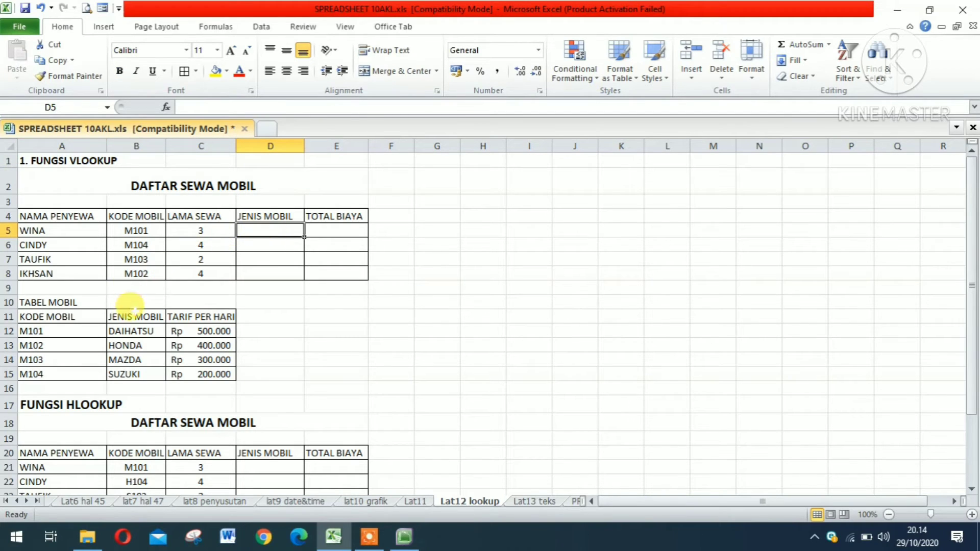
pyautogui.click(81, 332)
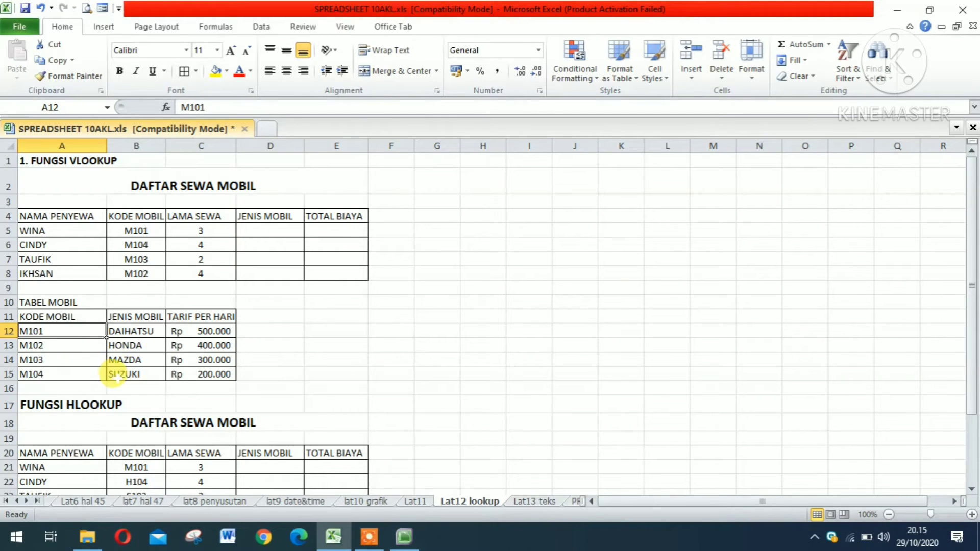
pyautogui.click(260, 231)
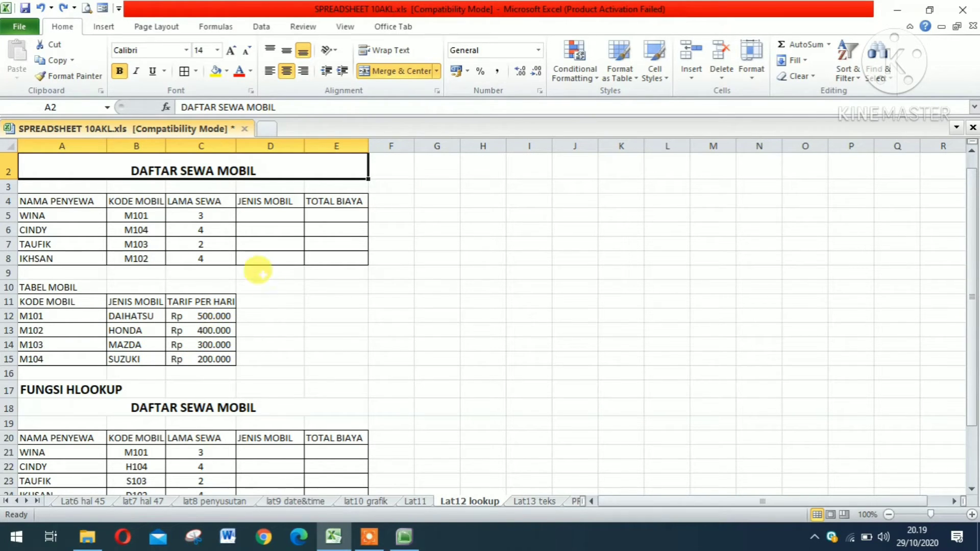
pyautogui.click(251, 216)
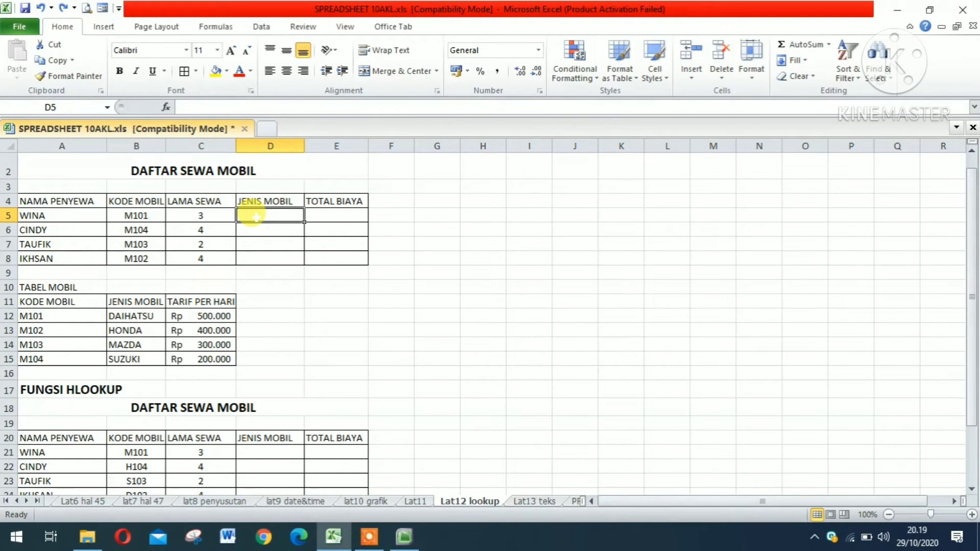
pyautogui.write('=')
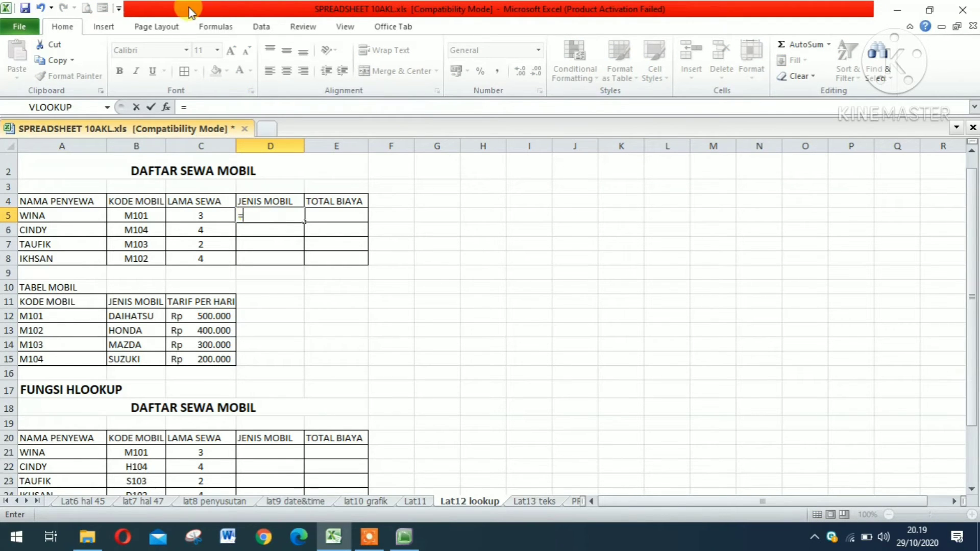
pyautogui.click(166, 109)
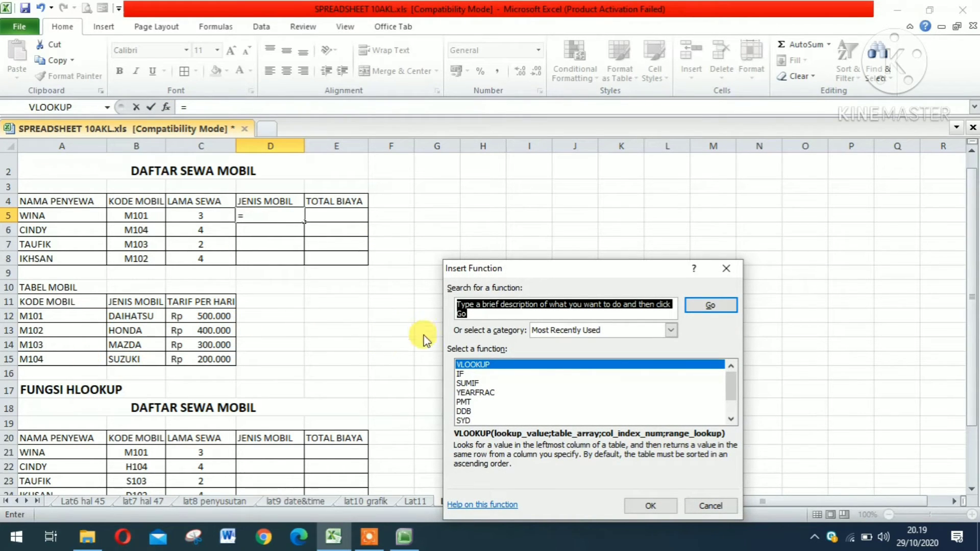
pyautogui.click(474, 363)
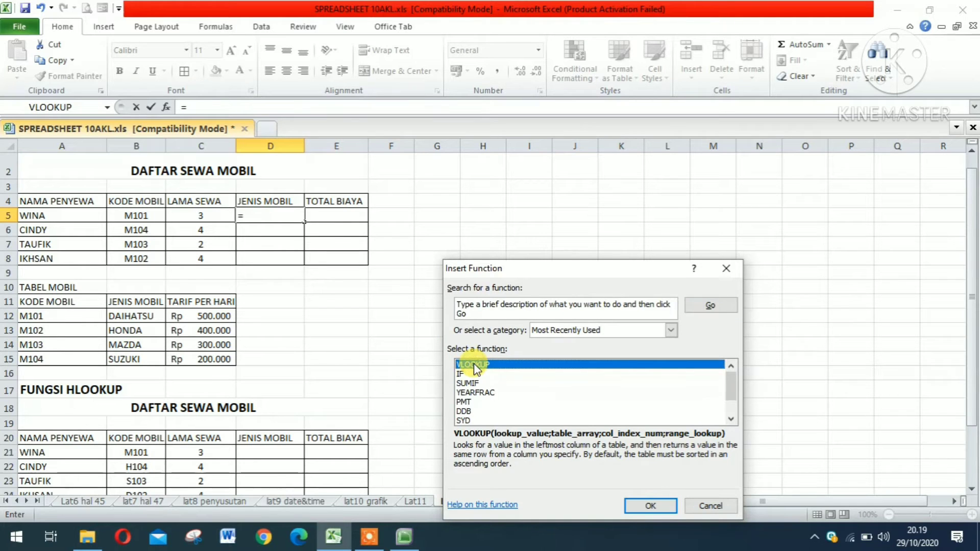
pyautogui.click(649, 506)
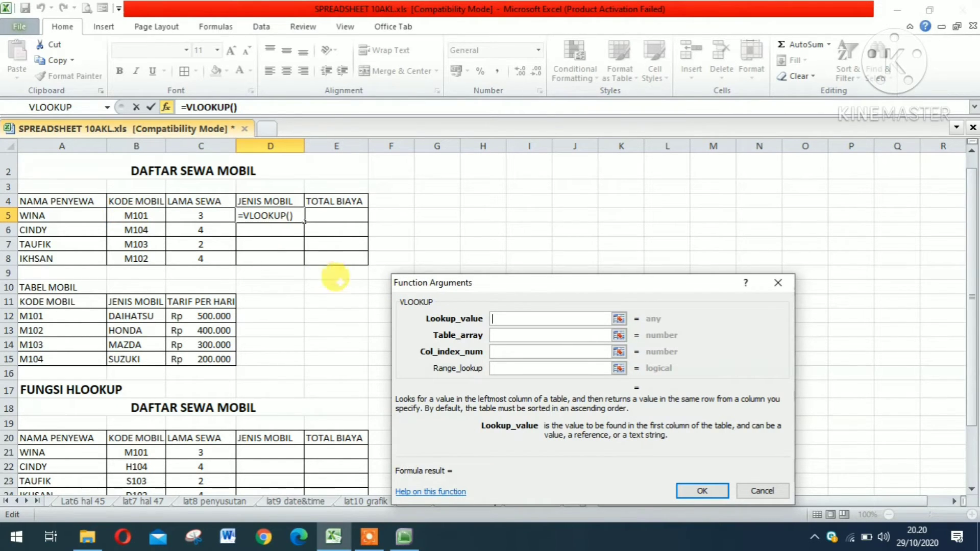
# Set the VLOOKUP lookup value to B5 and the table array to the TABEL MOBIL data as absolute range $A$12:$C$15
pyautogui.click(131, 215)
pyautogui.click(498, 337)
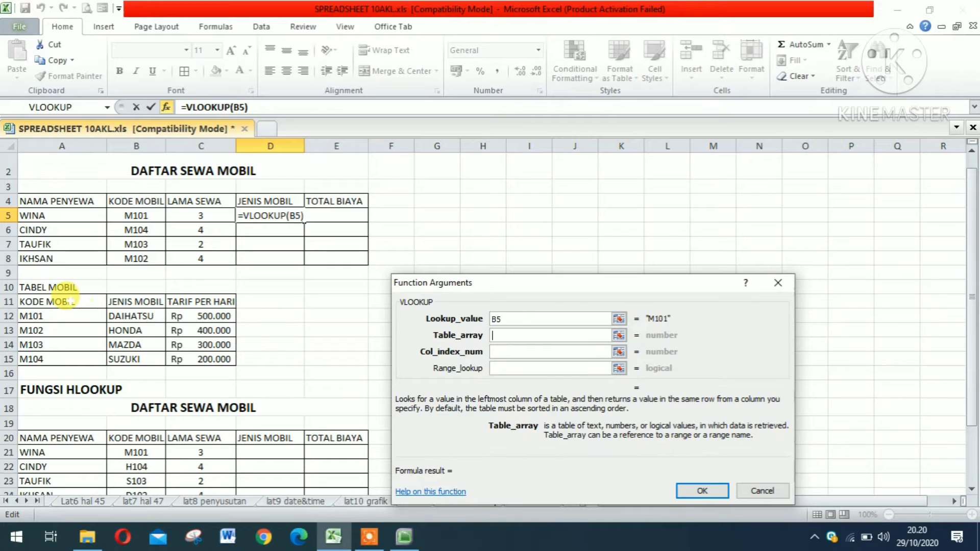
pyautogui.click(28, 317)
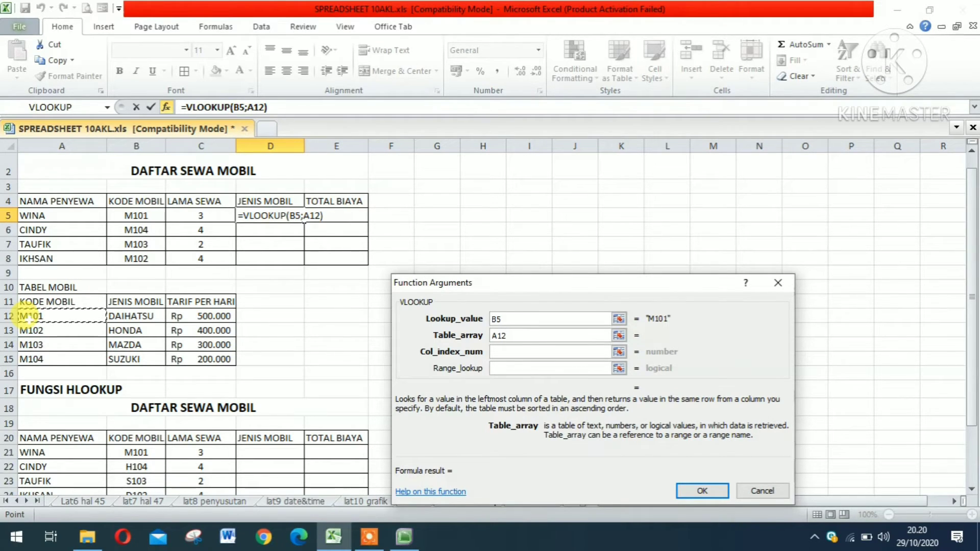
pyautogui.hotkey('shift', 'Right')
pyautogui.hotkey('shift', 'Right')
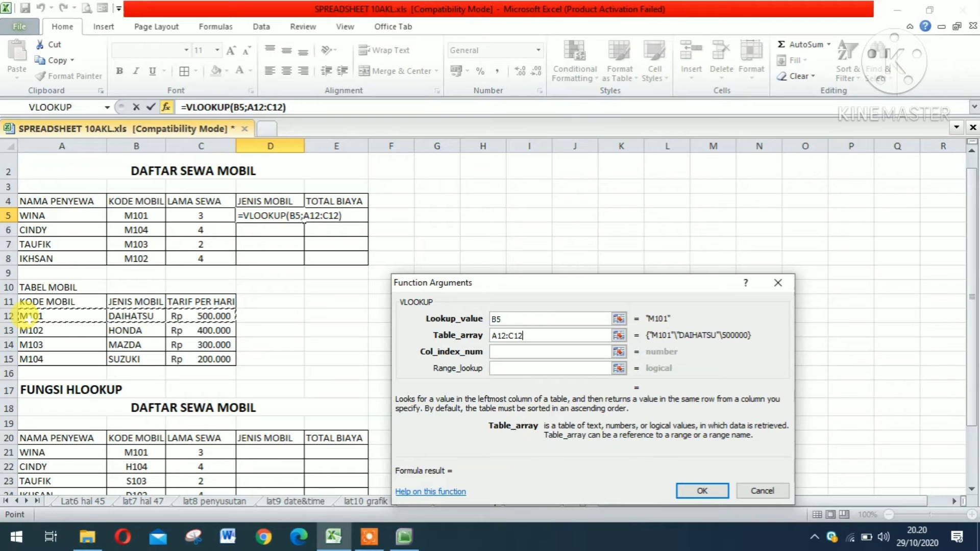
pyautogui.hotkey('shift', 'Down')
pyautogui.hotkey('shift', 'Down')
pyautogui.hotkey('shift', 'Down')
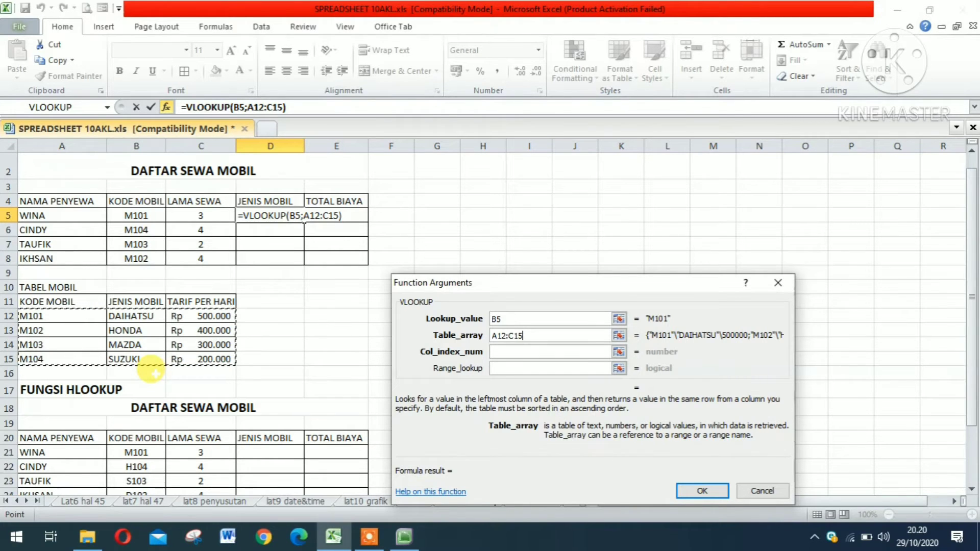
pyautogui.press('F4')
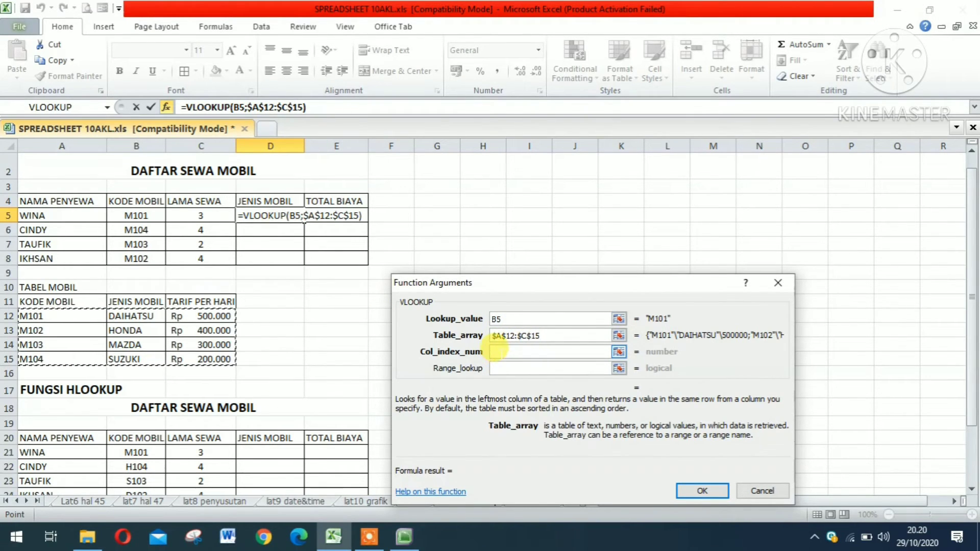
pyautogui.click(498, 351)
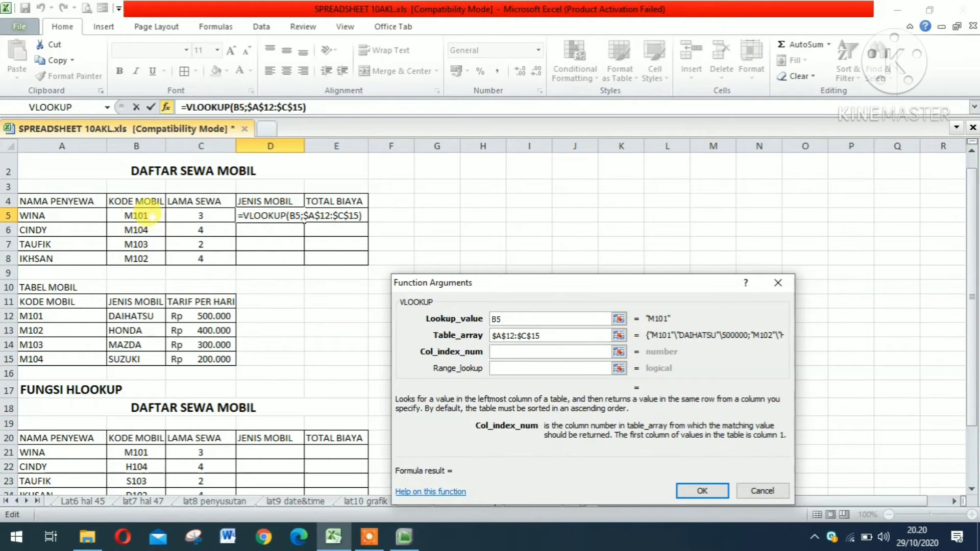
pyautogui.click(153, 317)
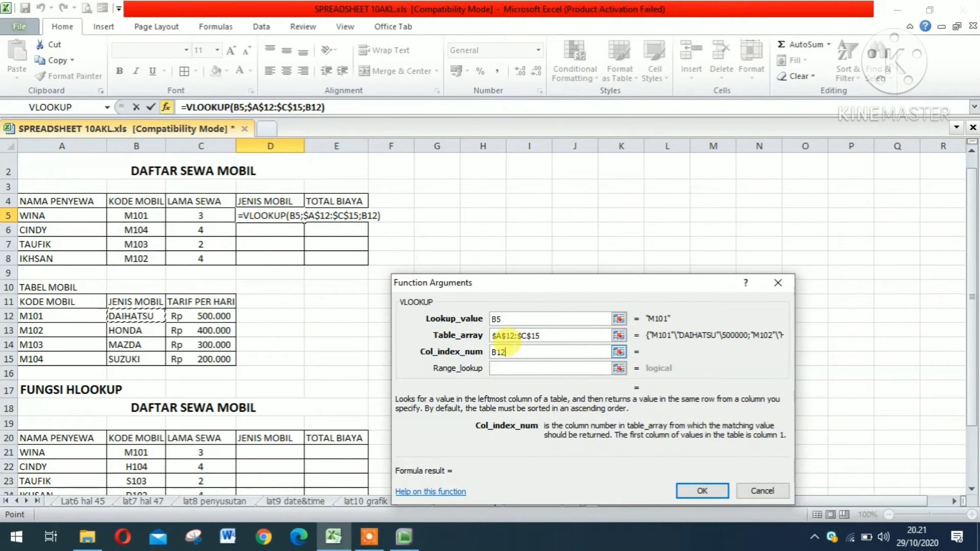
pyautogui.click(504, 352)
pyautogui.press('BackSpace')
pyautogui.press('BackSpace')
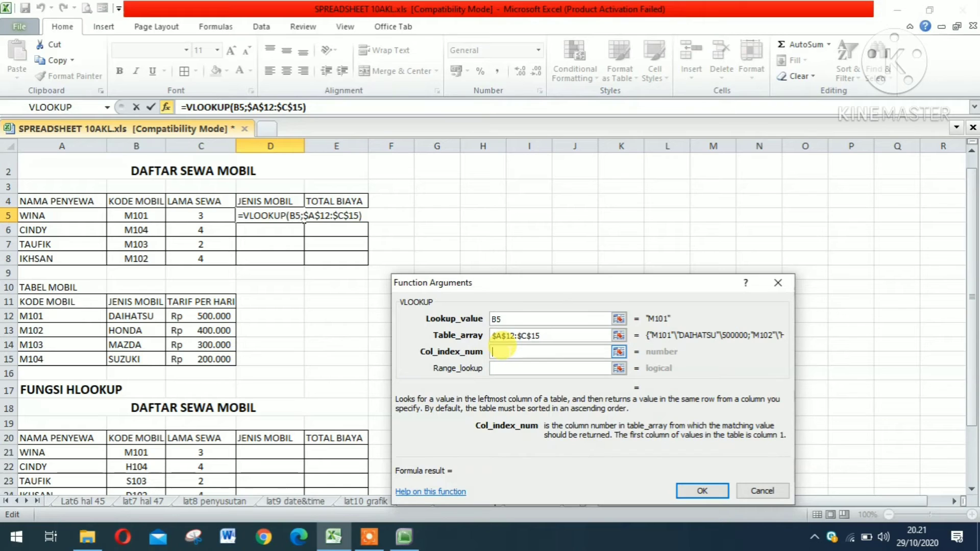
# Complete the VLOOKUP in D5 with column index number 2 and fill the formula down through D8
pyautogui.write('2')
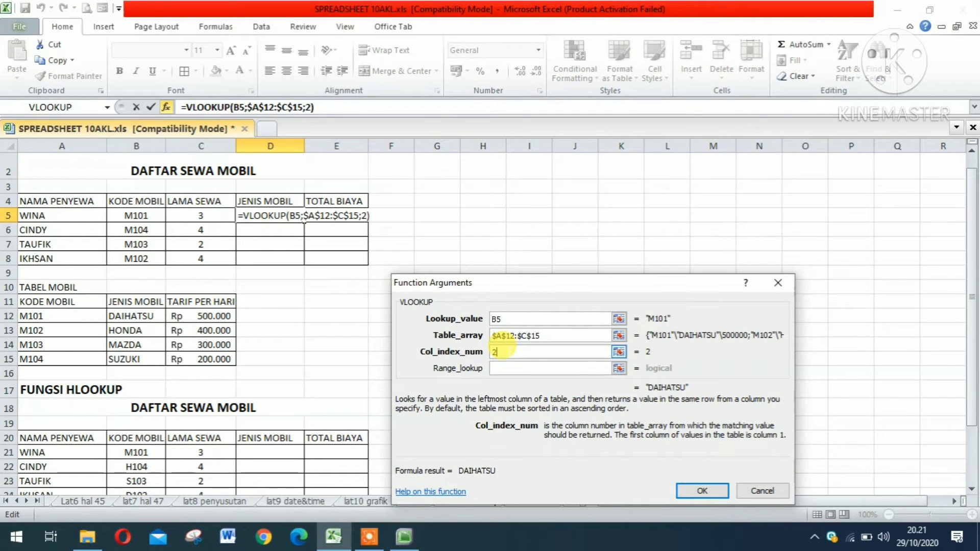
pyautogui.click(703, 493)
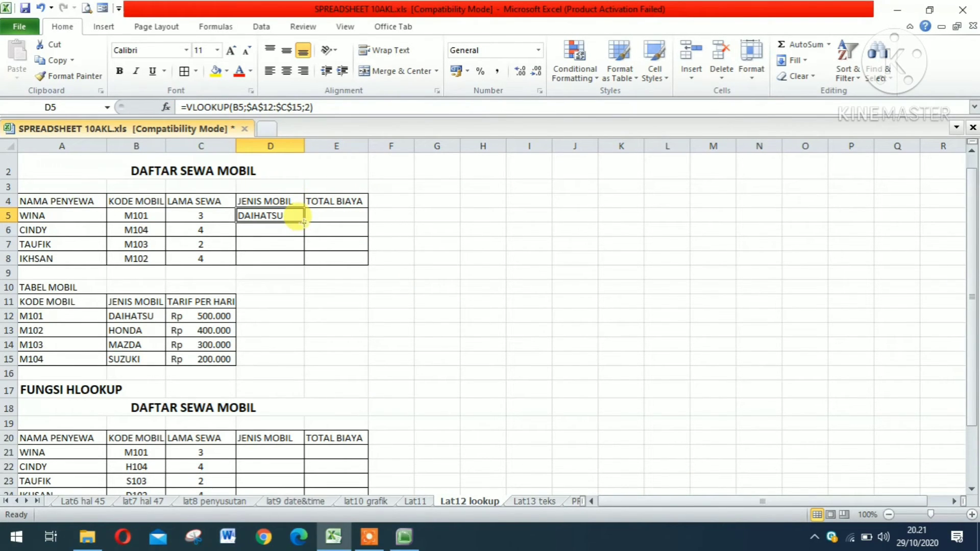
pyautogui.moveTo(303, 222); pyautogui.dragTo(300, 262)
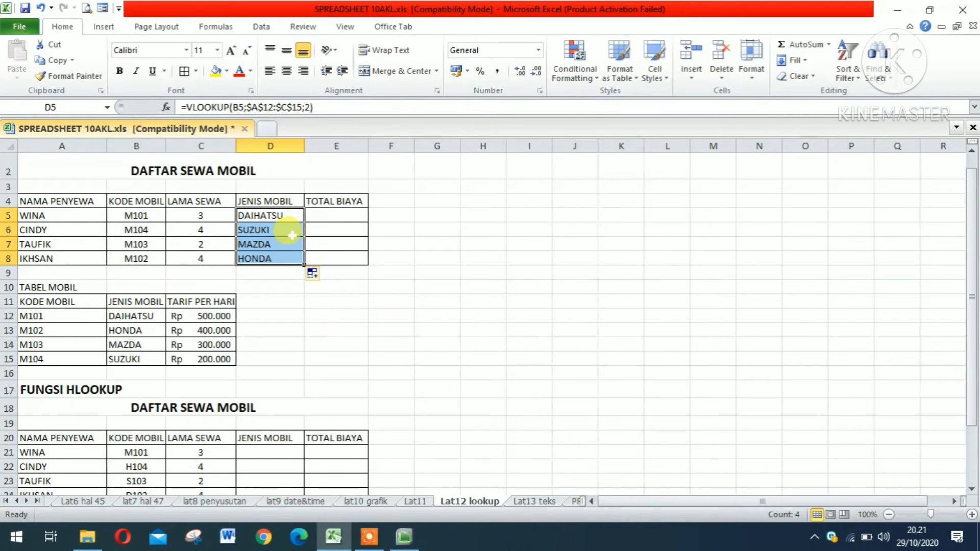
# Insert the VLOOKUP function into E5 of the TOTAL BIAYA column from the most recently used functions
pyautogui.click(321, 217)
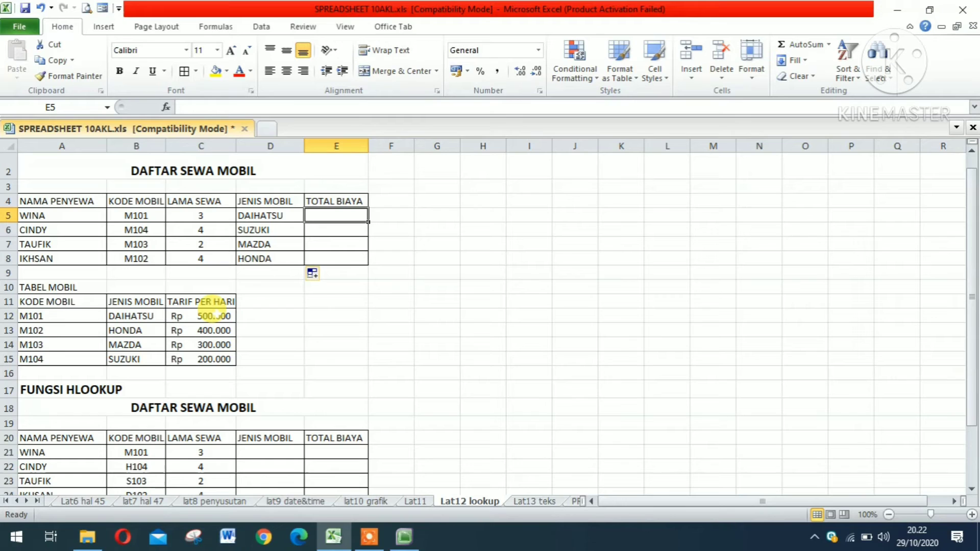
pyautogui.click(215, 314)
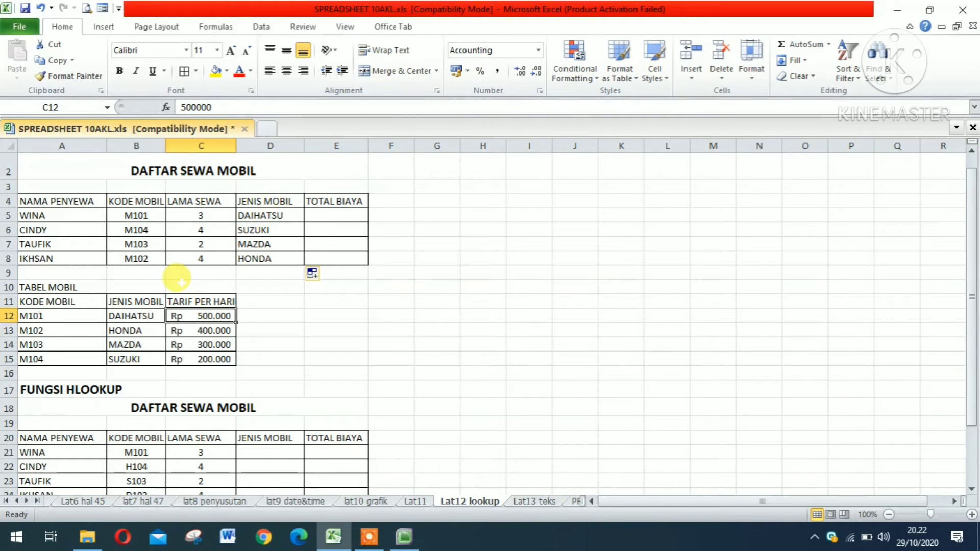
pyautogui.click(137, 313)
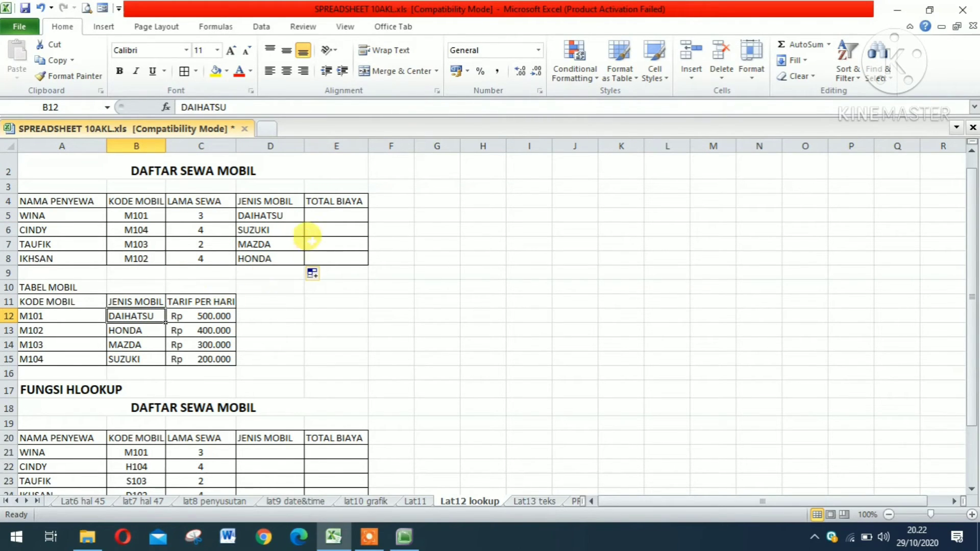
pyautogui.click(205, 316)
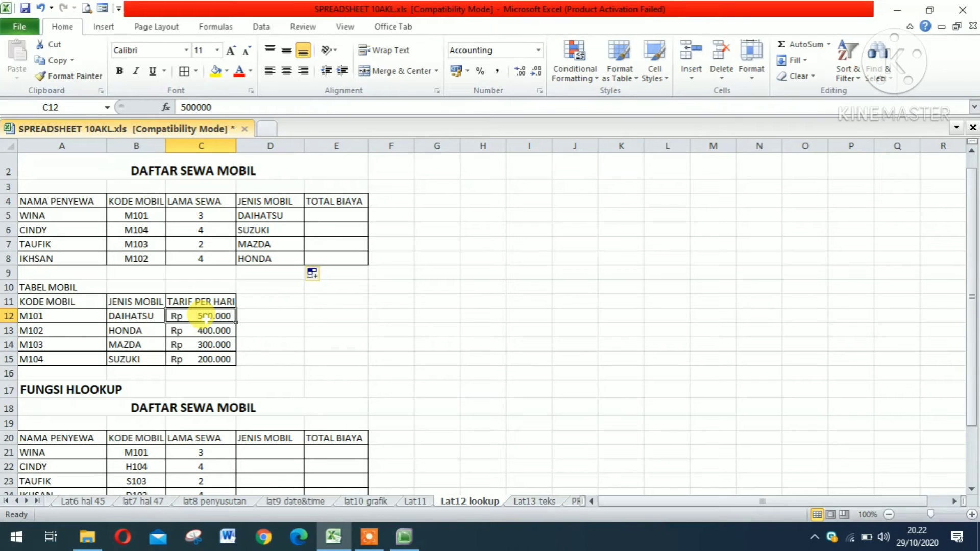
pyautogui.click(327, 215)
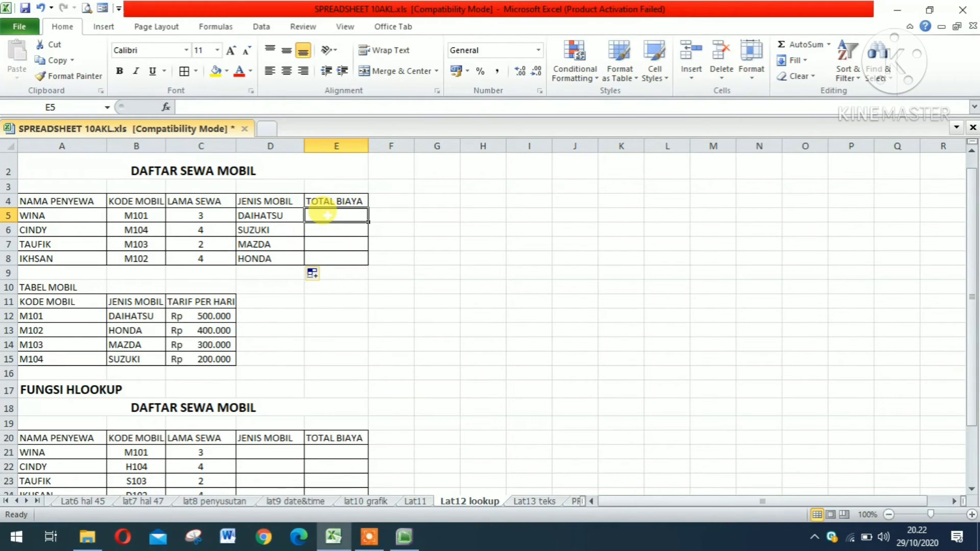
pyautogui.click(170, 109)
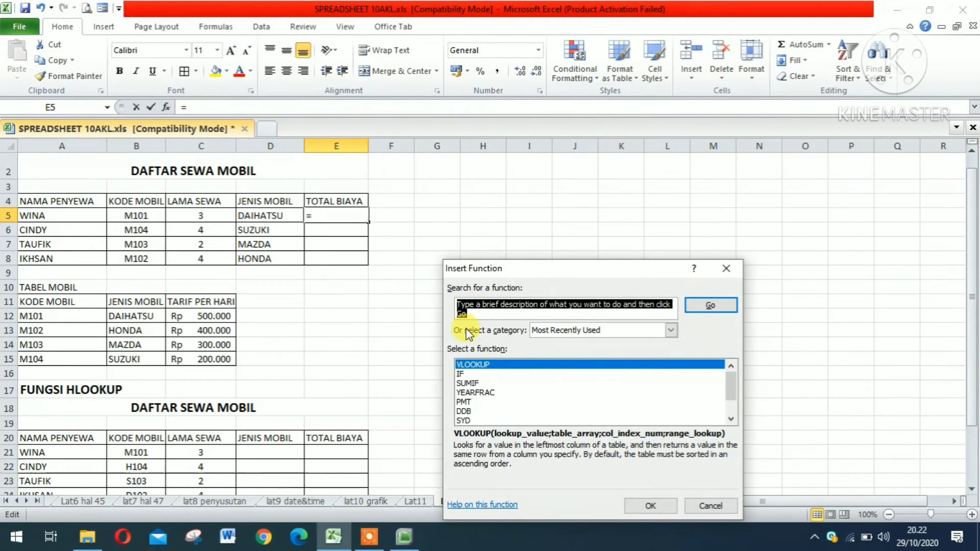
pyautogui.doubleClick(480, 364)
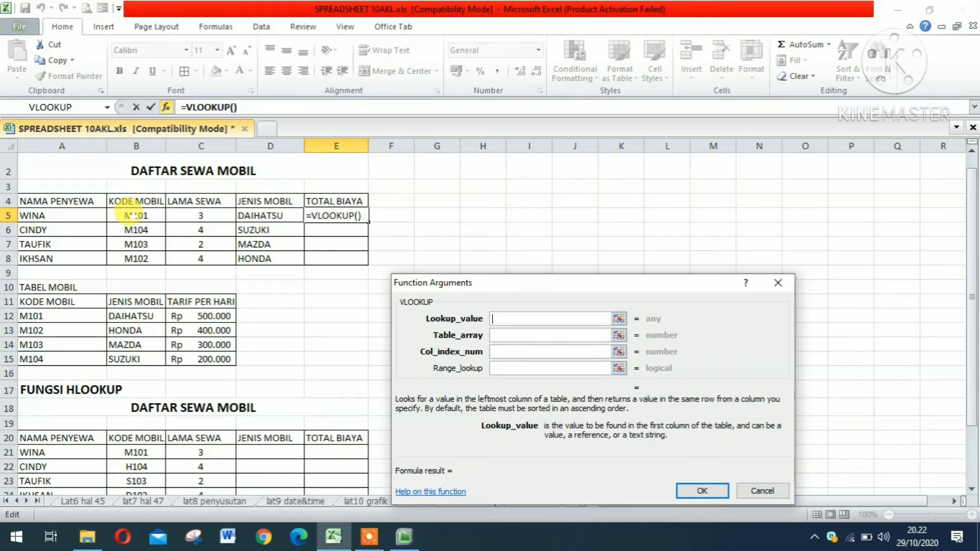
# Set the lookup value to B5 and the table array to the TABEL MOBIL data as absolute range $A$12:$C$15
pyautogui.click(131, 215)
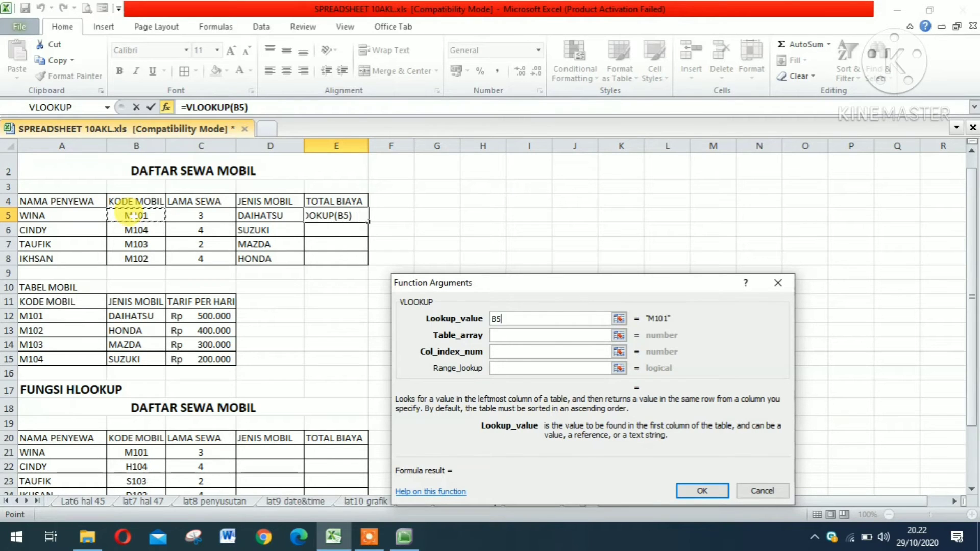
pyautogui.click(495, 335)
pyautogui.click(77, 315)
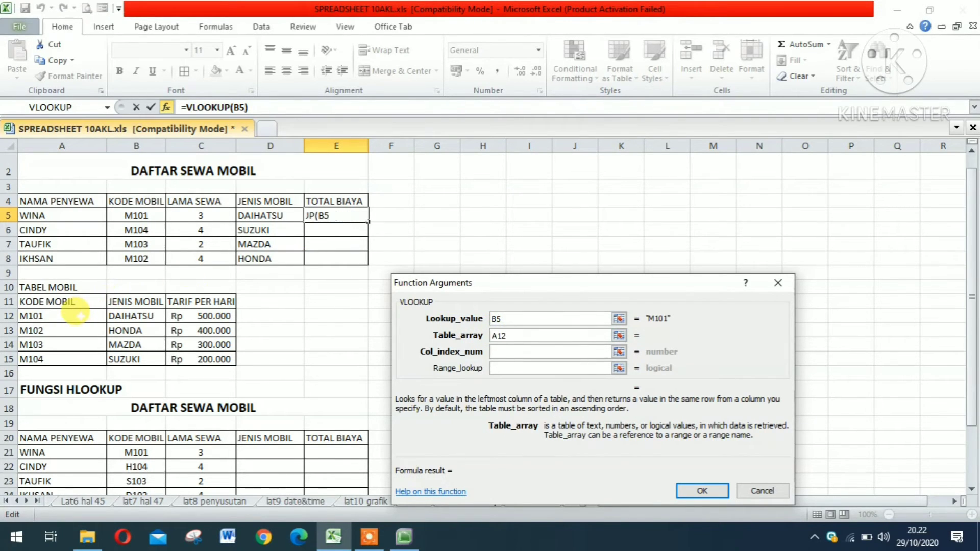
pyautogui.hotkey('shift', 'Down')
pyautogui.hotkey('shift', 'Down')
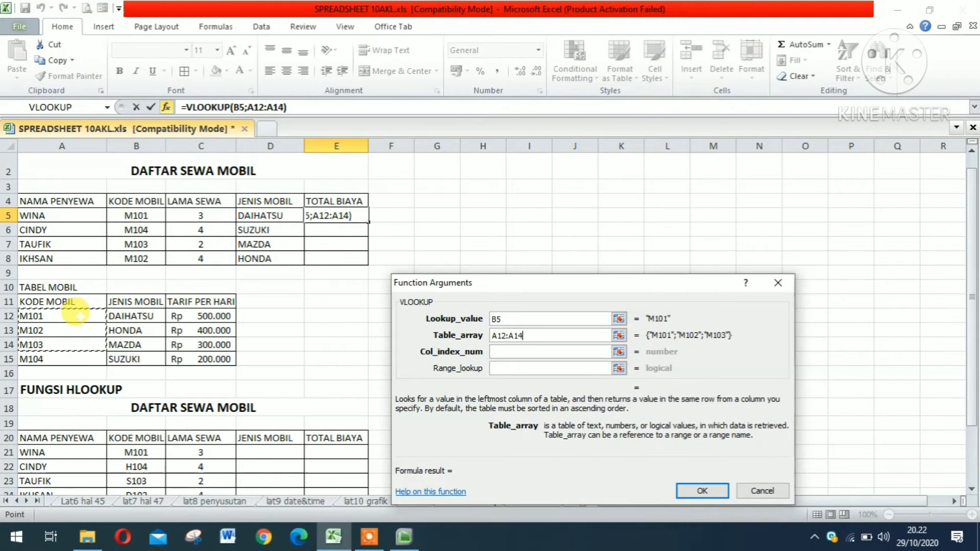
pyautogui.hotkey('shift', 'Down')
pyautogui.hotkey('shift', 'Right')
pyautogui.hotkey('shift', 'Right')
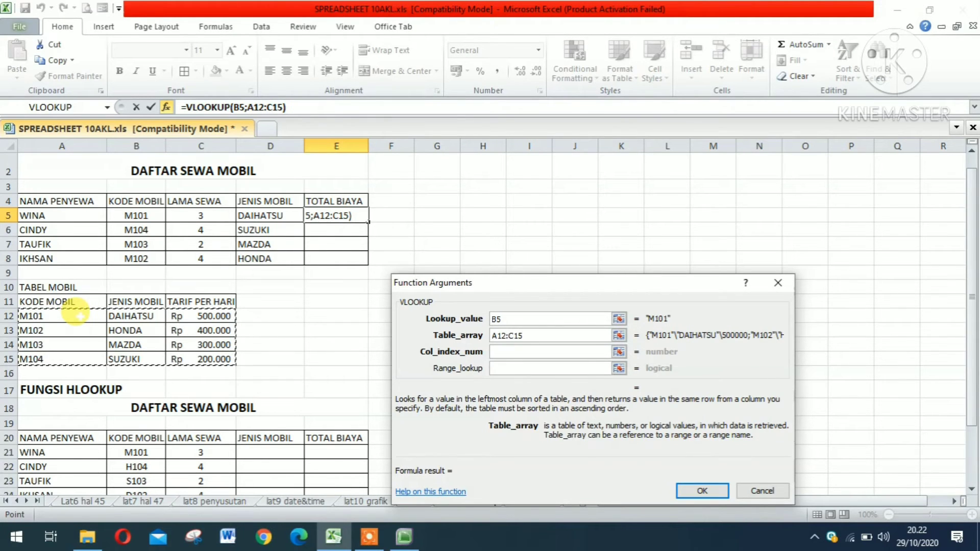
pyautogui.press('F4')
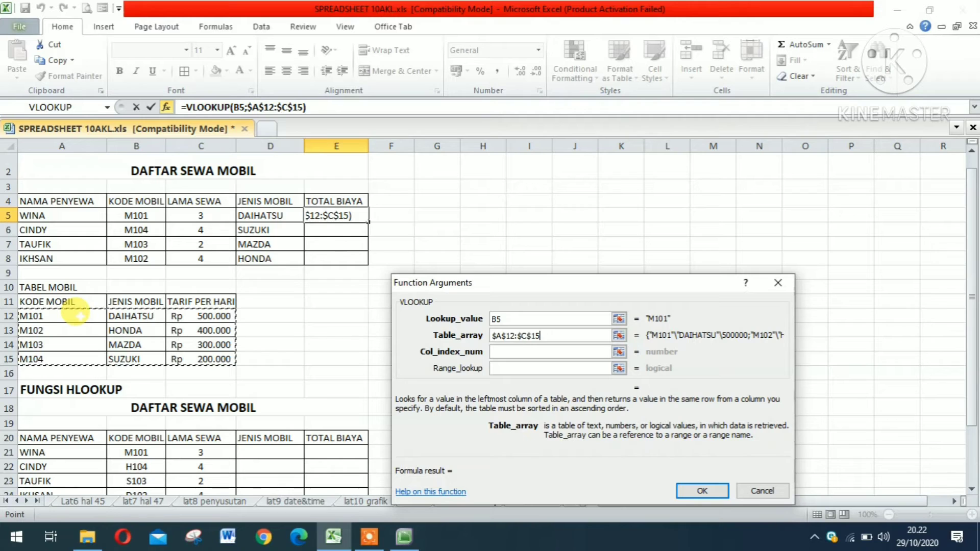
# Set the column index number to cell C12 and enter the VLOOKUP formula in E5
pyautogui.click(503, 353)
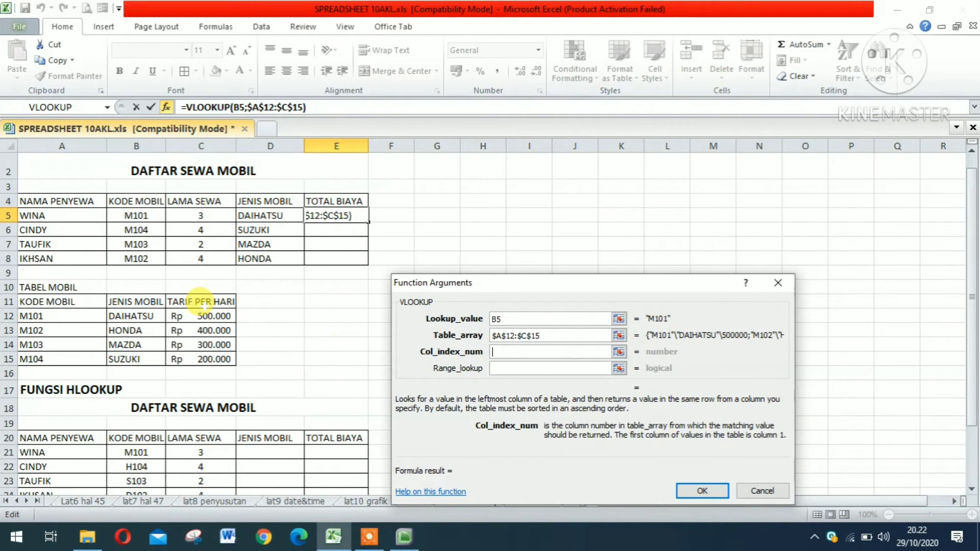
pyautogui.click(176, 316)
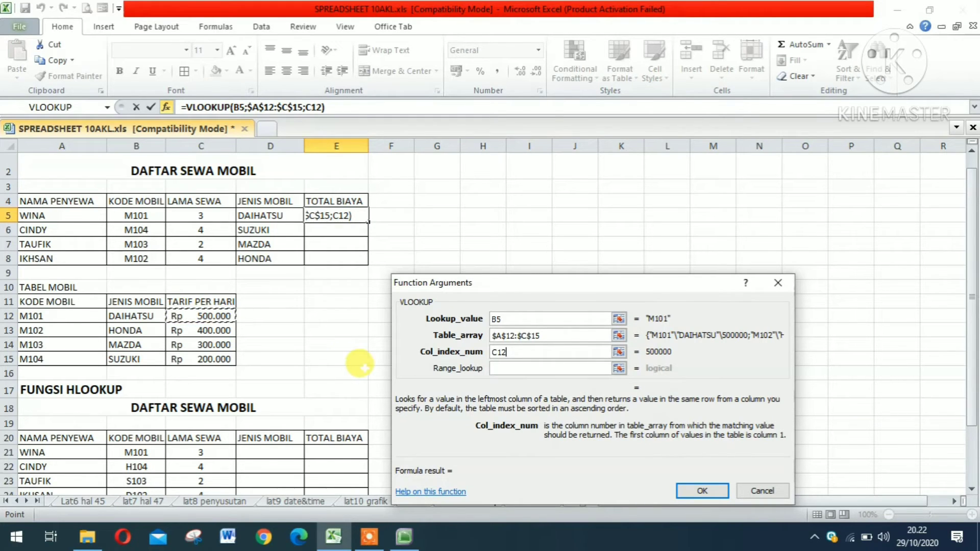
pyautogui.click(703, 491)
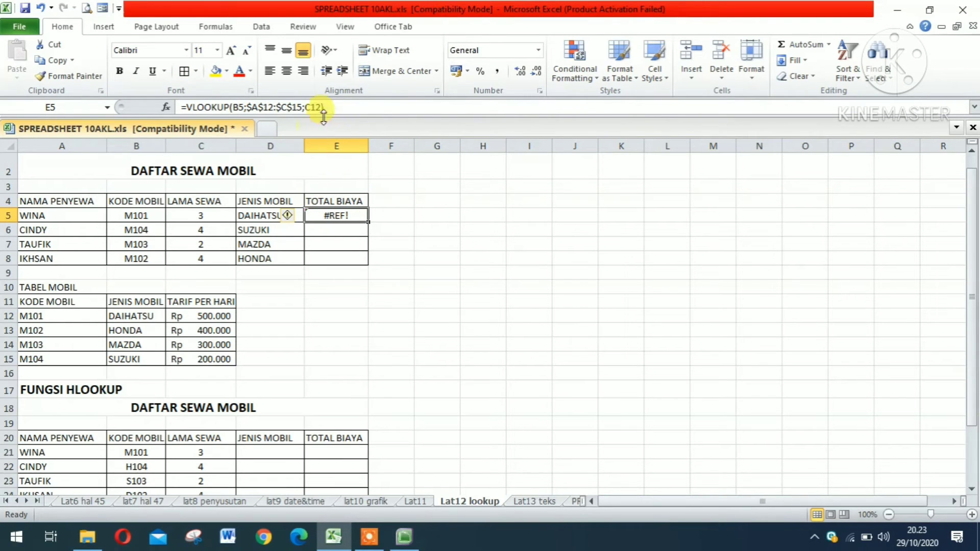
# Replace the column index argument of the VLOOKUP formula in E5 with 3
pyautogui.click(313, 105)
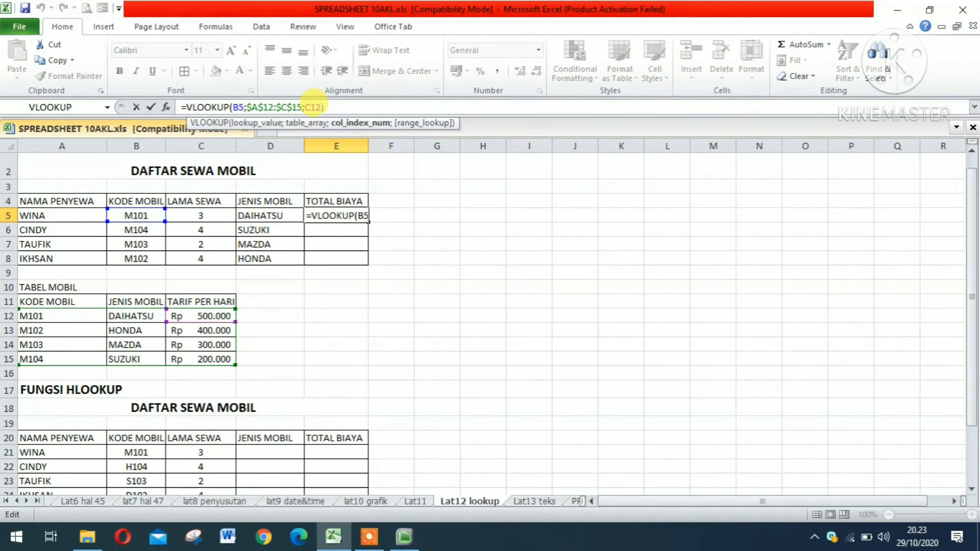
pyautogui.press('BackSpace')
pyautogui.press('BackSpace')
pyautogui.press('BackSpace')
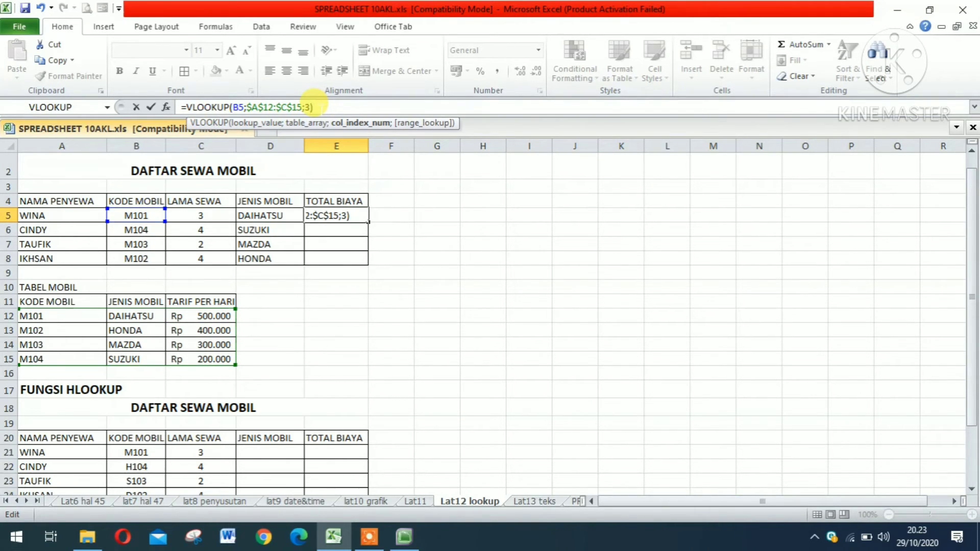
pyautogui.press('Return')
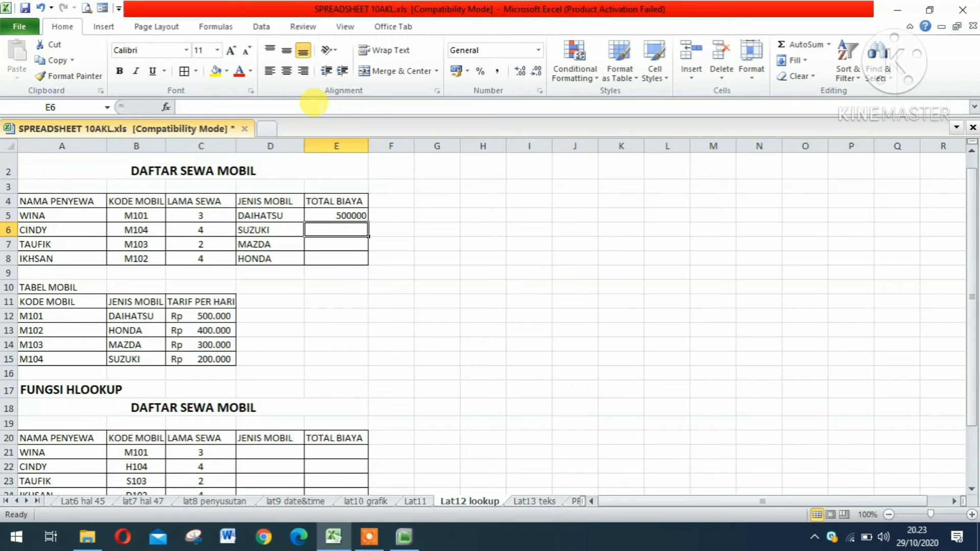
# Multiply the lookup in E5 by the rental duration in C5, making the formula =C5*VLOOKUP(B5;$A$12:$C$15;3)
pyautogui.click(332, 216)
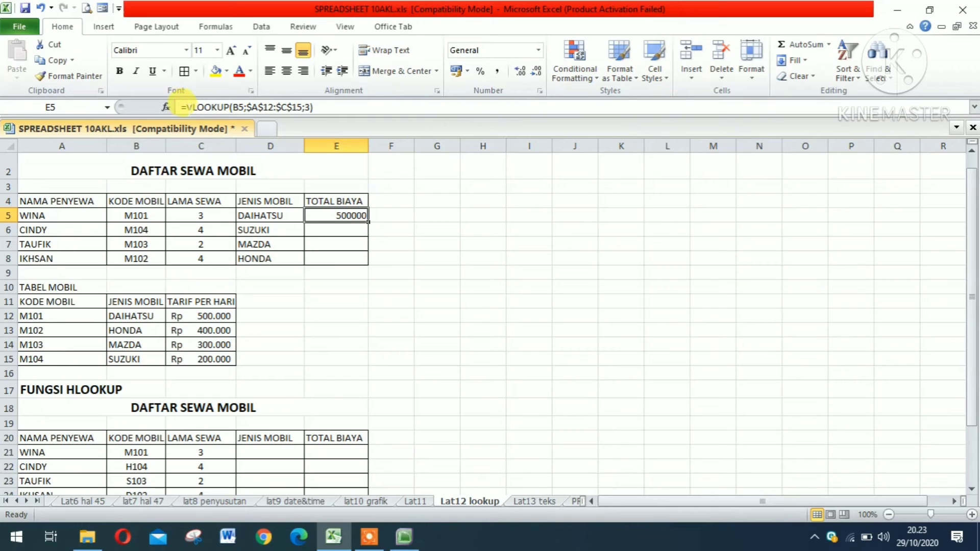
pyautogui.click(185, 107)
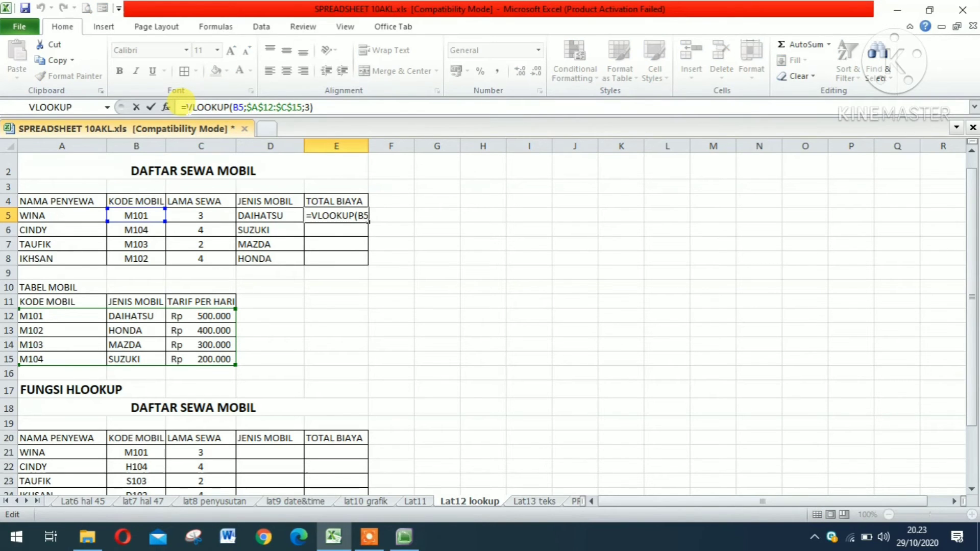
pyautogui.click(202, 215)
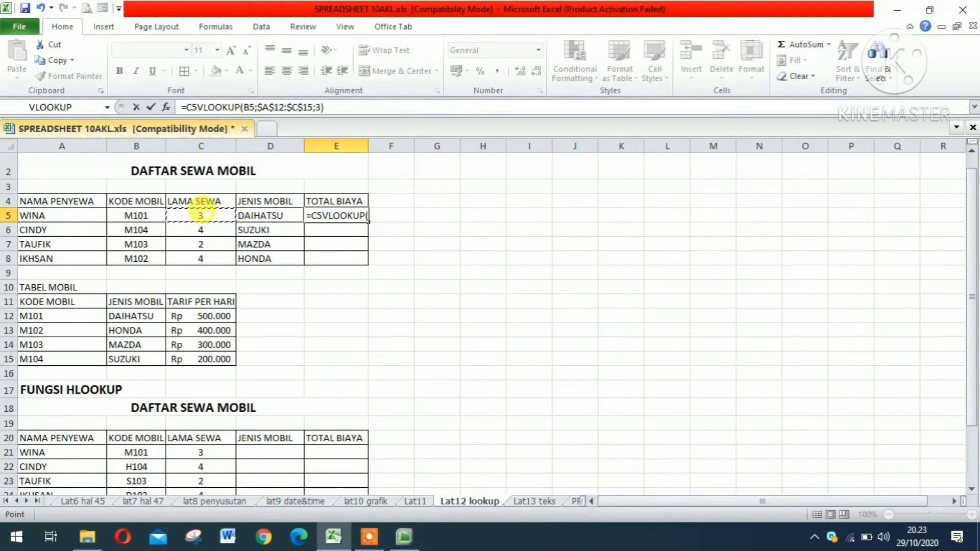
pyautogui.write('*')
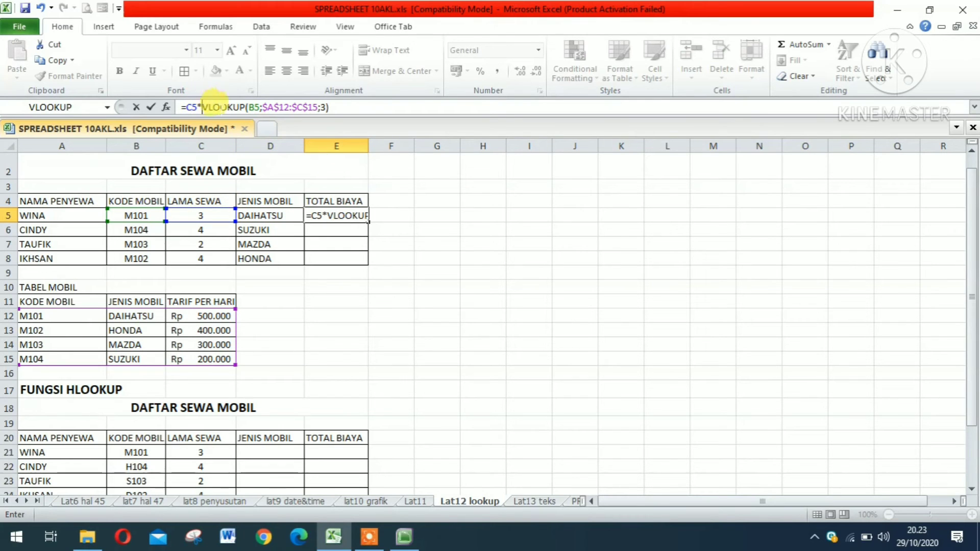
pyautogui.click(331, 107)
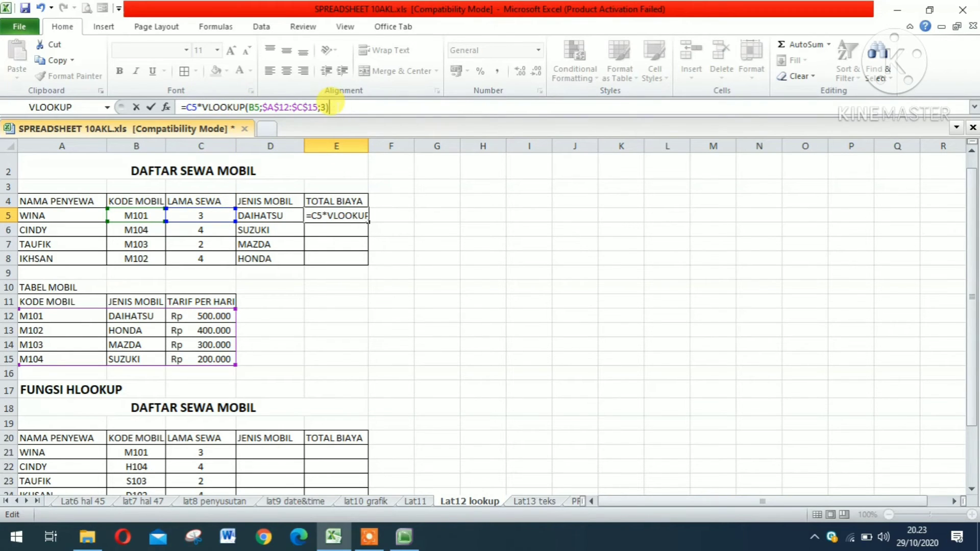
pyautogui.press('Return')
pyautogui.press('Up')
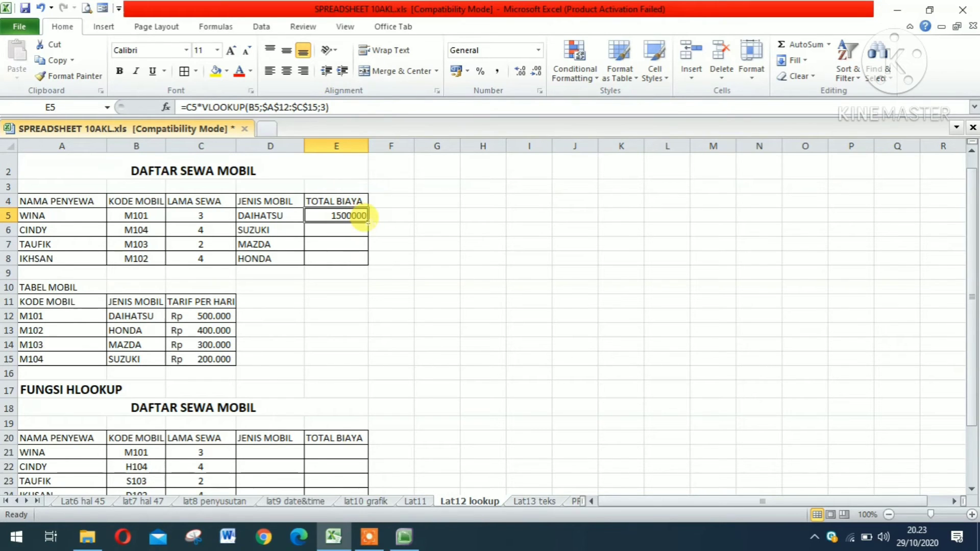
# Fill the TOTAL BIAYA formula from E5 down through E8 and apply the Rp accounting format to these cells
pyautogui.moveTo(367, 222); pyautogui.dragTo(355, 264)
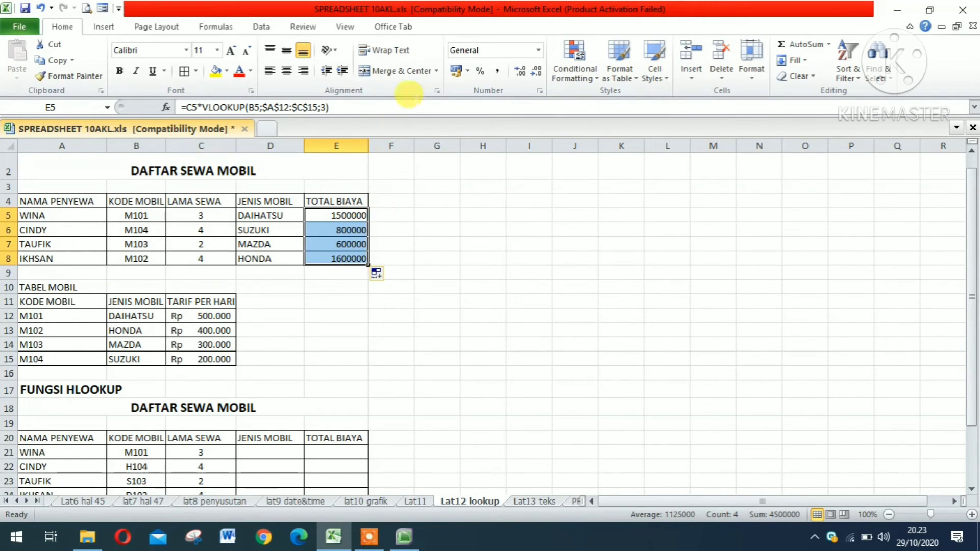
pyautogui.click(456, 70)
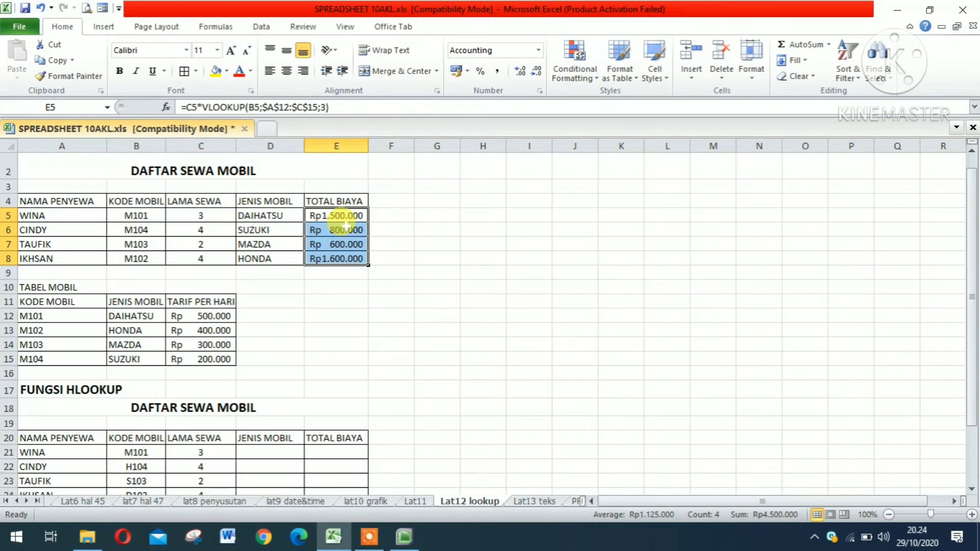
pyautogui.click(340, 243)
pyautogui.click(326, 257)
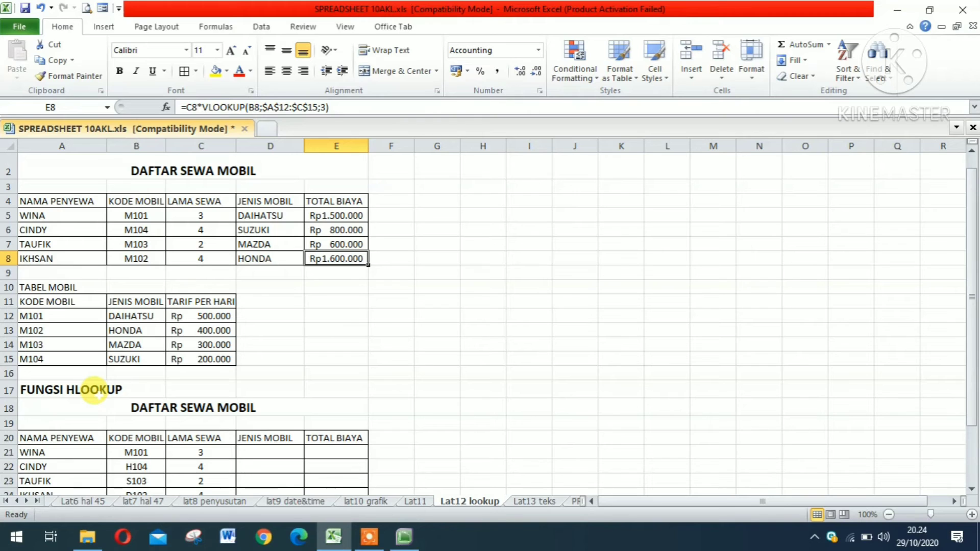
# Examine the FUNGSI HLOOKUP section, including its rental table and the horizontal TABEL KODE MOBIL below it
pyautogui.press('Down')
pyautogui.press('Down')
pyautogui.press('Down')
pyautogui.press('Down')
pyautogui.press('Down')
pyautogui.press('Down')
pyautogui.press('Down')
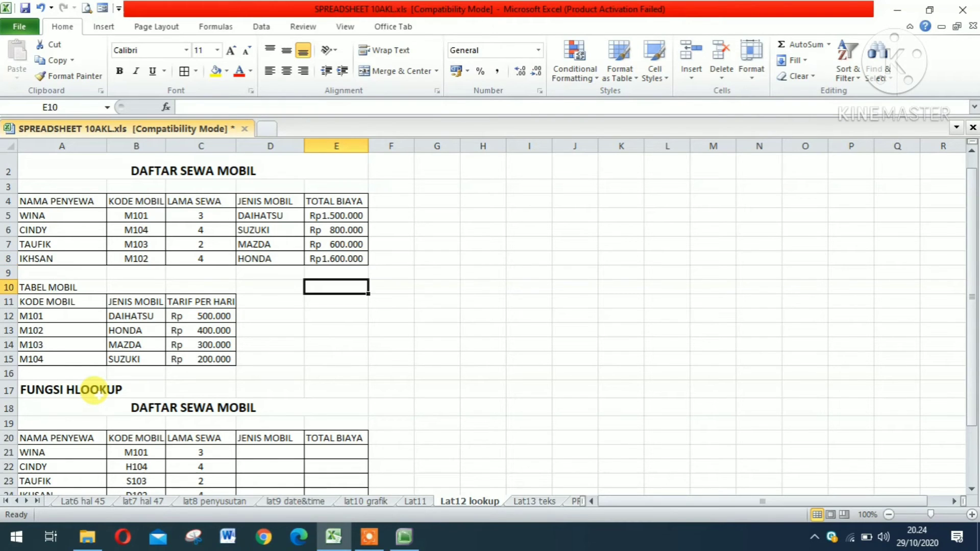
pyautogui.press('Down')
pyautogui.press('Down')
pyautogui.press('Down')
pyautogui.press('Down')
pyautogui.press('Down')
pyautogui.press('Down')
pyautogui.press('Down')
pyautogui.press('Down')
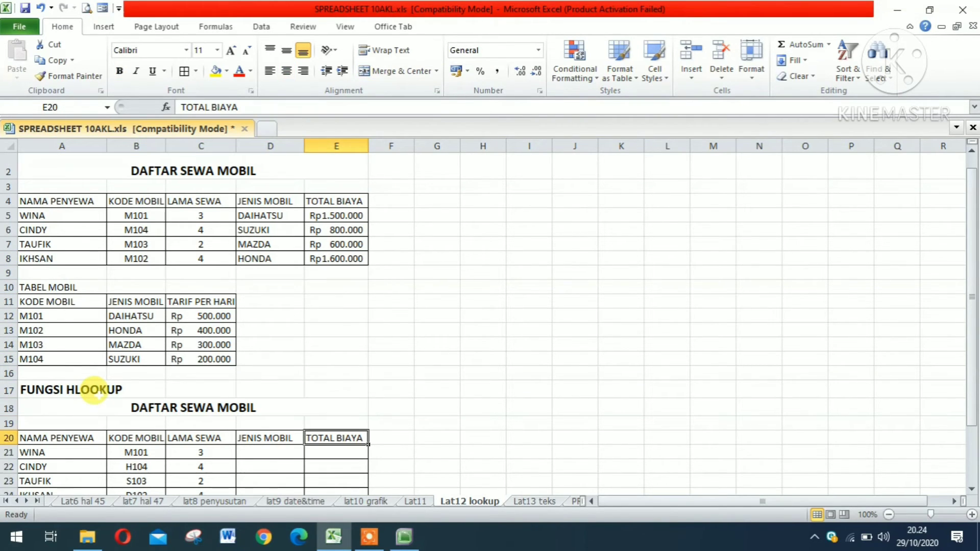
pyautogui.press('Down')
pyautogui.press('Down')
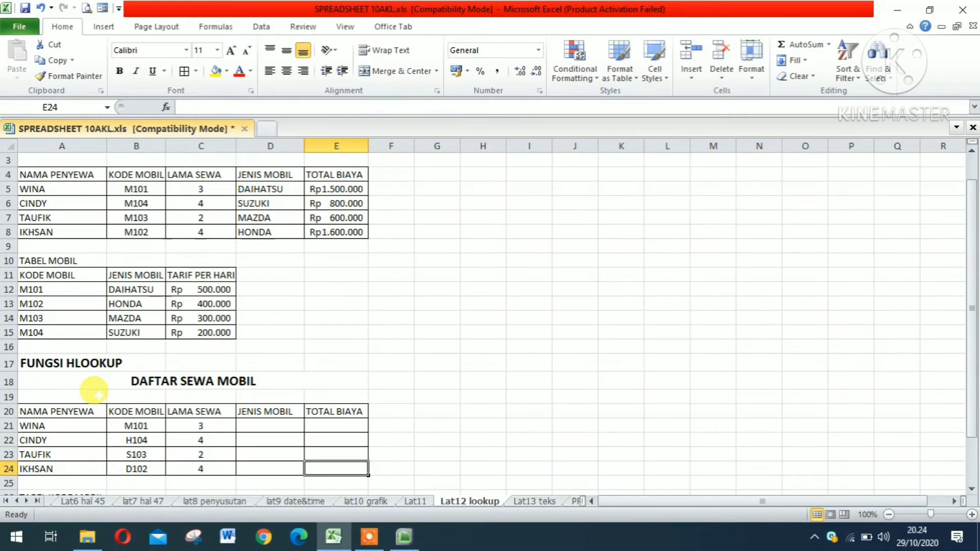
pyautogui.press('Down')
pyautogui.press('Down')
pyautogui.press('Down')
pyautogui.press('Down')
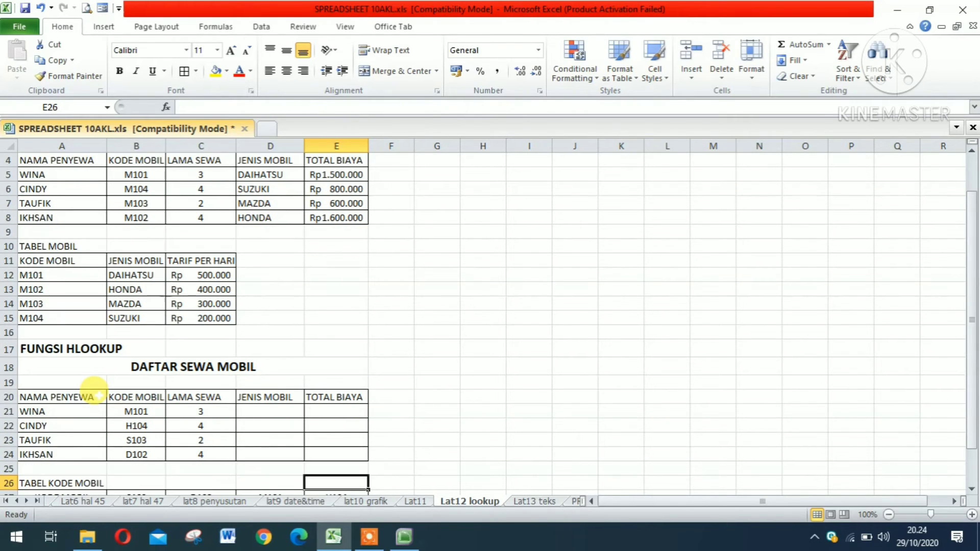
pyautogui.press('Down')
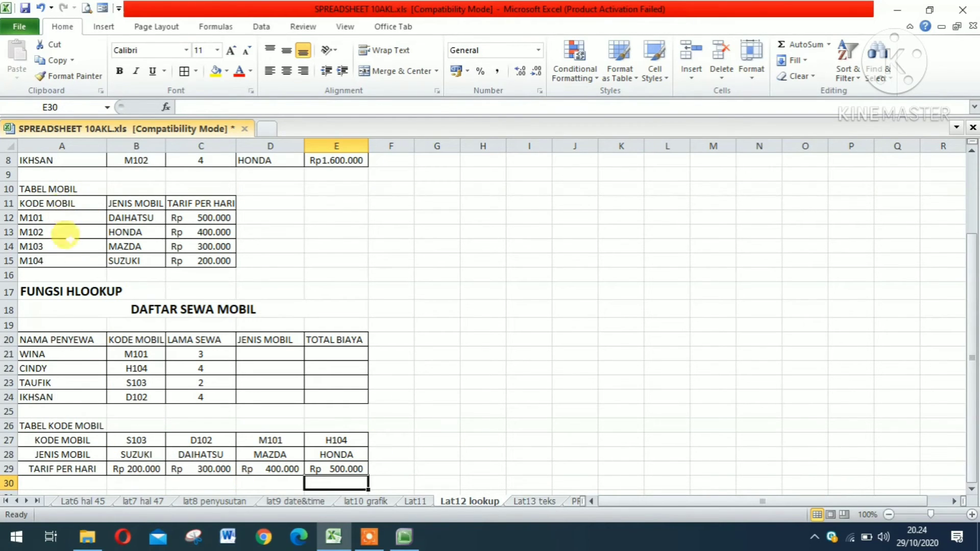
# Insert an HLOOKUP function in D21 under JENIS MOBIL, using B21 as the lookup value
pyautogui.click(265, 355)
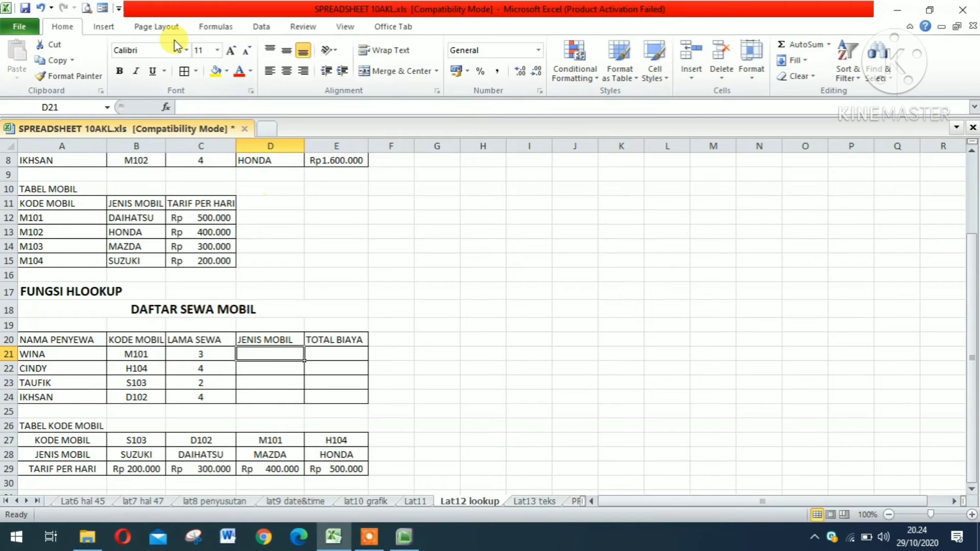
pyautogui.click(166, 108)
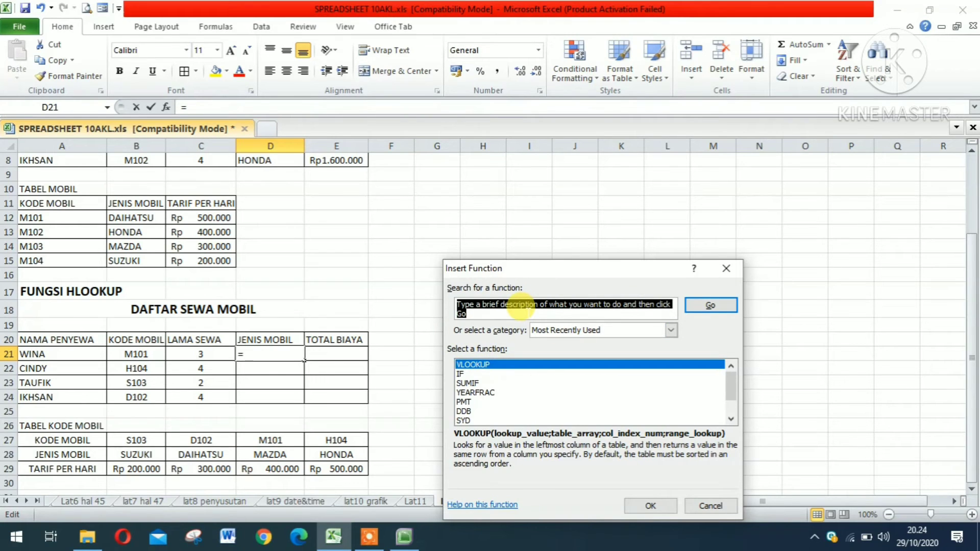
pyautogui.write('HLOOKUP')
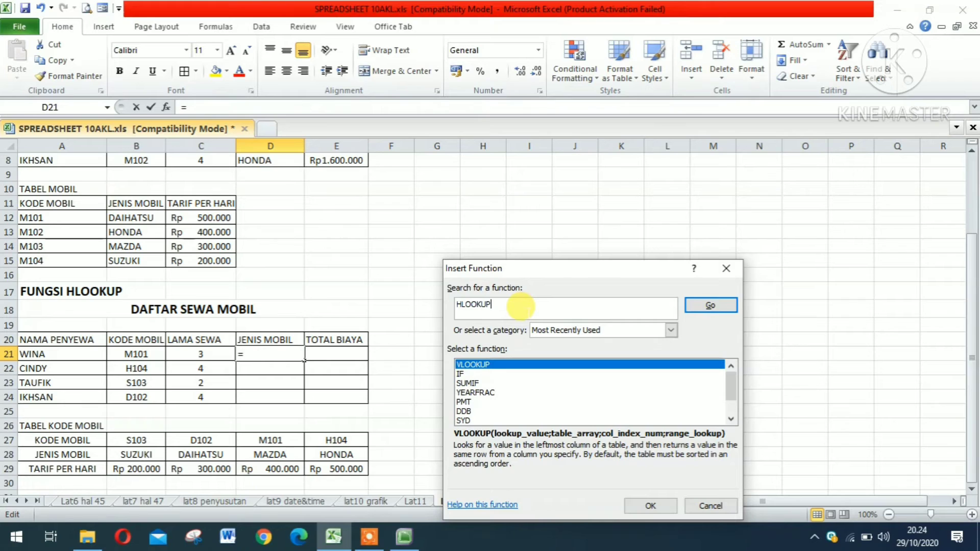
pyautogui.click(707, 304)
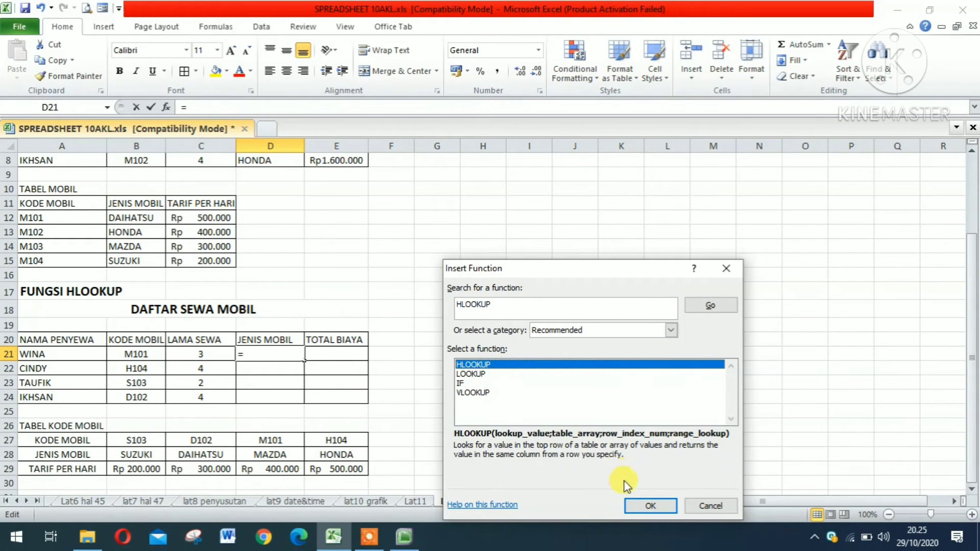
pyautogui.click(642, 506)
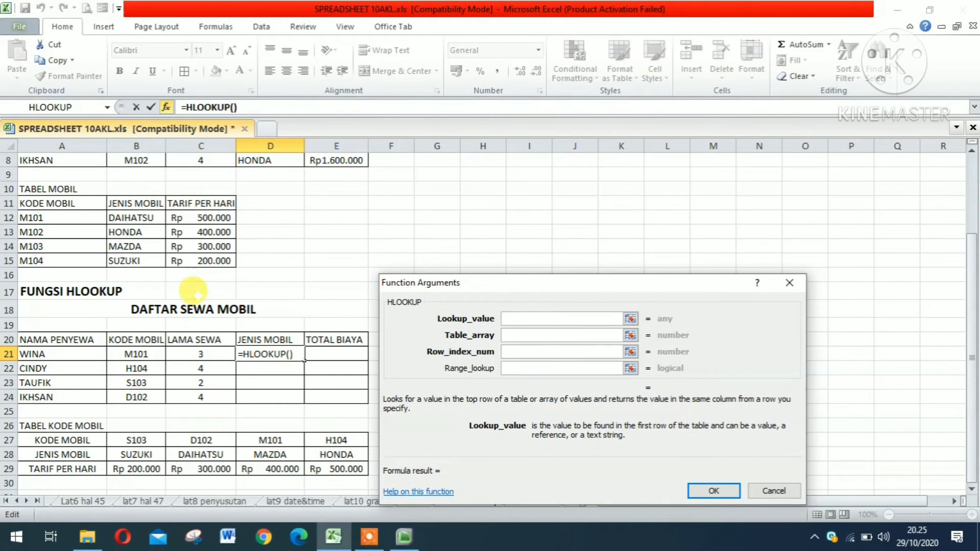
pyautogui.click(134, 352)
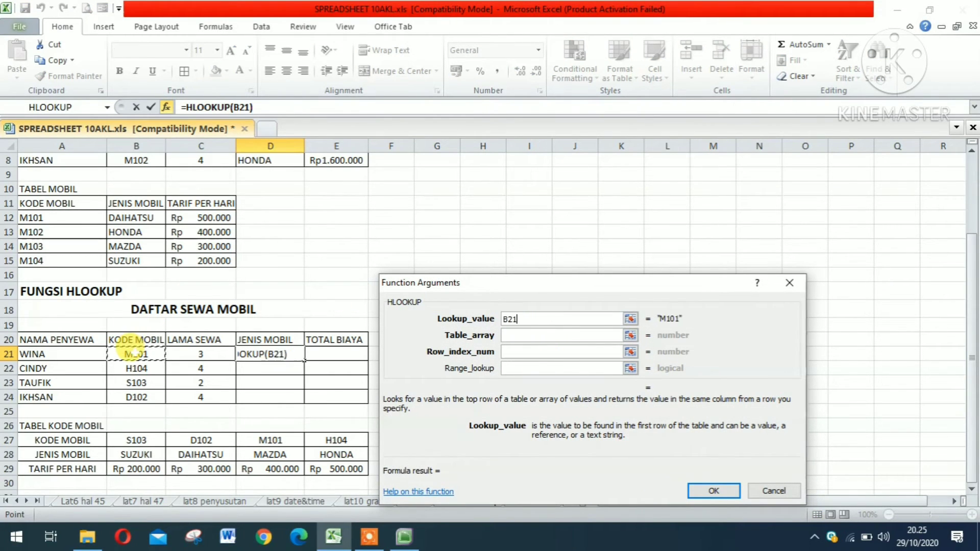
# Set the HLOOKUP table array to the absolute range $B$27:$E$29 of TABEL KODE MOBIL
pyautogui.click(511, 336)
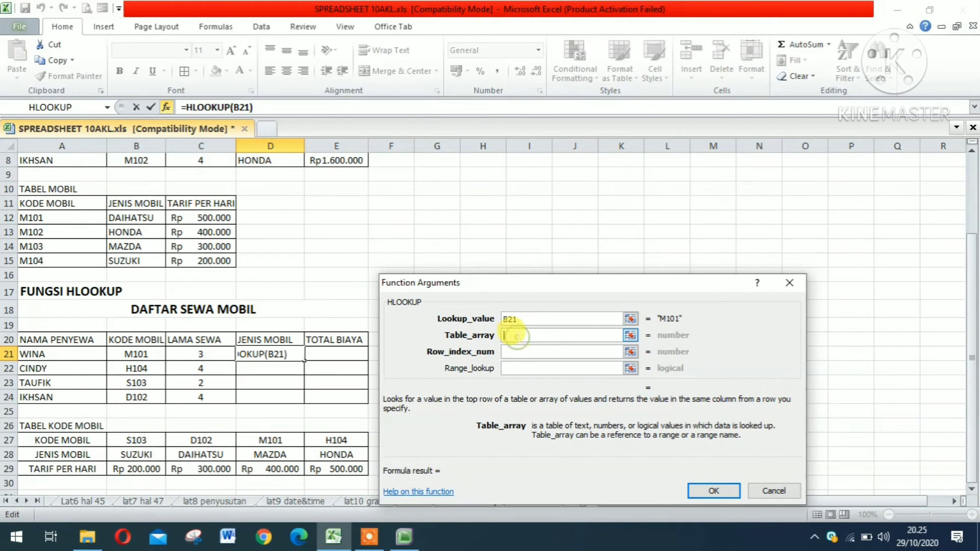
pyautogui.click(135, 440)
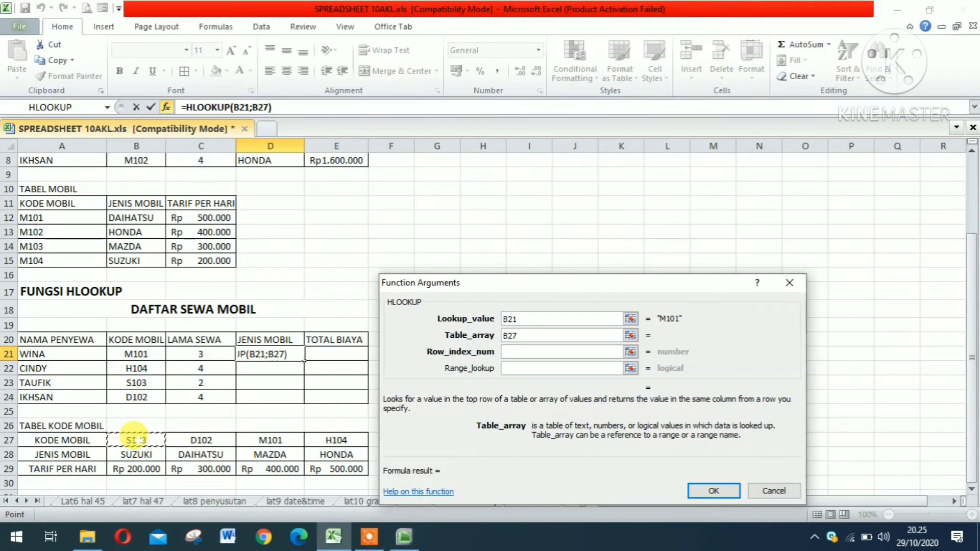
pyautogui.hotkey('shift', 'Down')
pyautogui.hotkey('shift', 'Down')
pyautogui.hotkey('shift', 'Right')
pyautogui.hotkey('shift', 'Right')
pyautogui.hotkey('shift', 'Right')
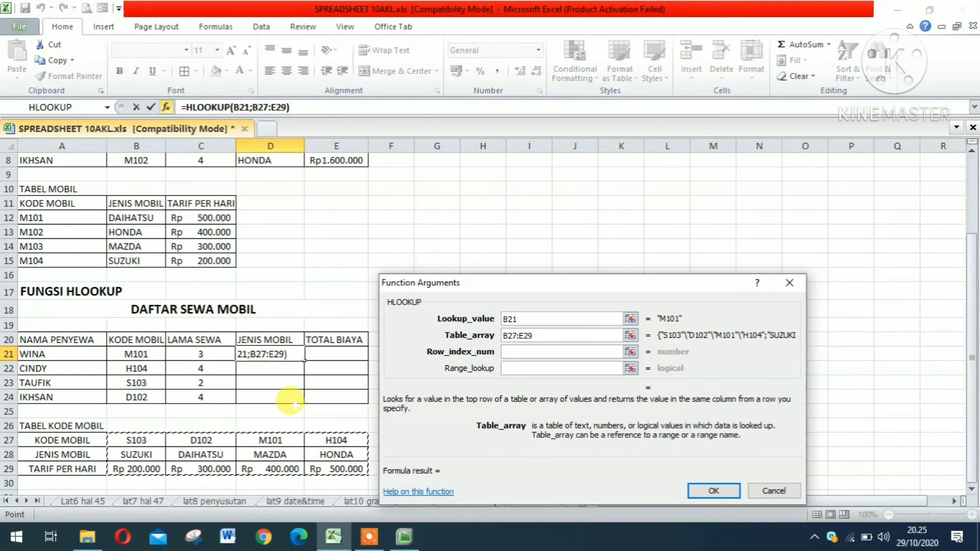
pyautogui.press('F4')
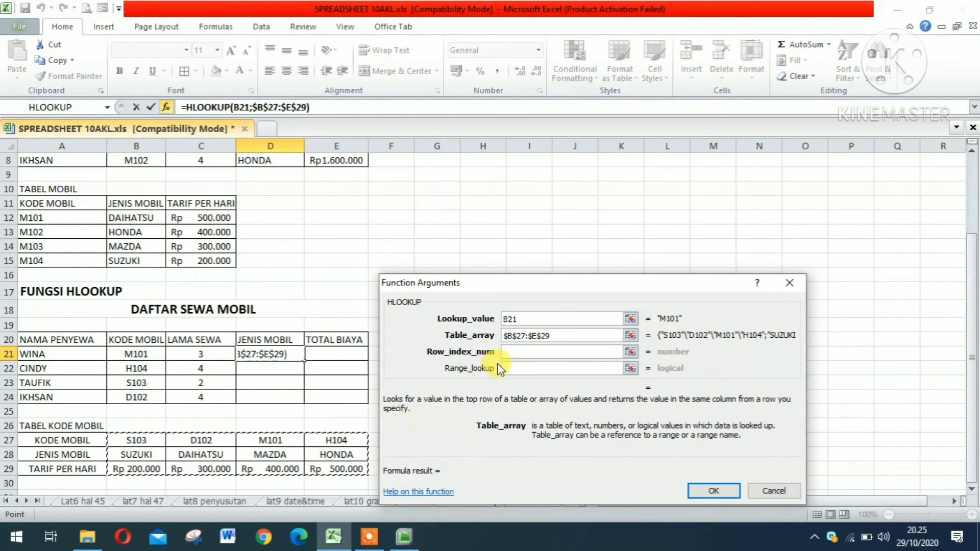
# Complete the D21 HLOOKUP with row index 2 and no range lookup argument, and fill it down through D24
pyautogui.click(508, 351)
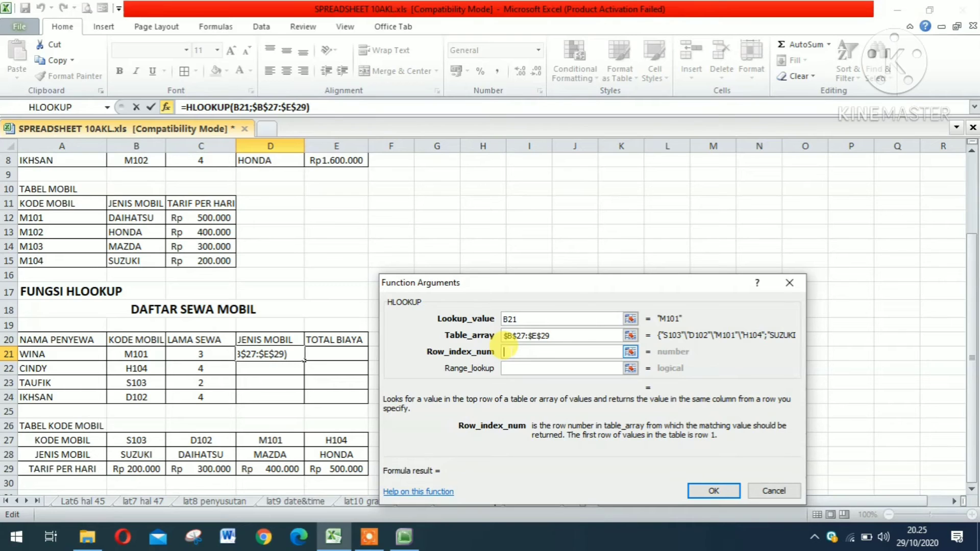
pyautogui.write('2')
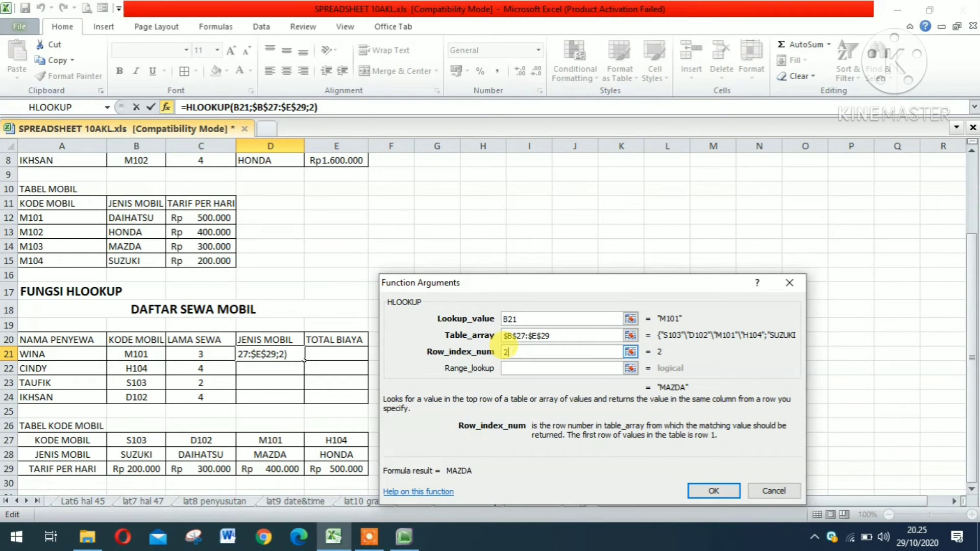
pyautogui.click(727, 489)
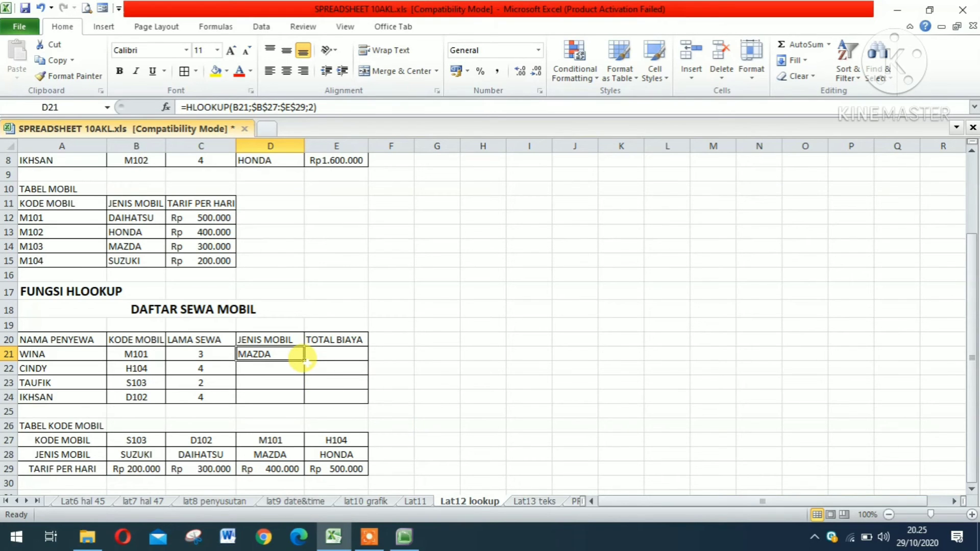
pyautogui.moveTo(304, 360); pyautogui.dragTo(299, 398)
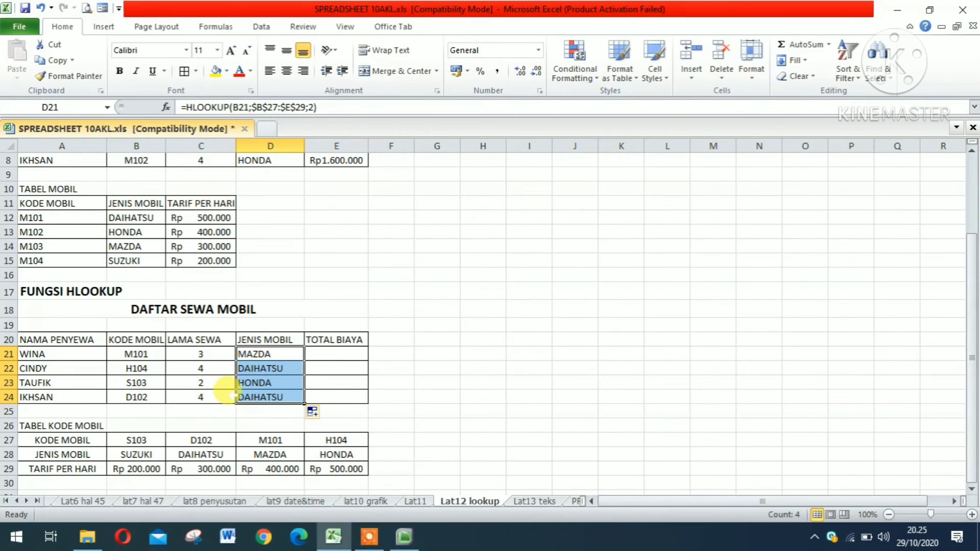
pyautogui.click(137, 397)
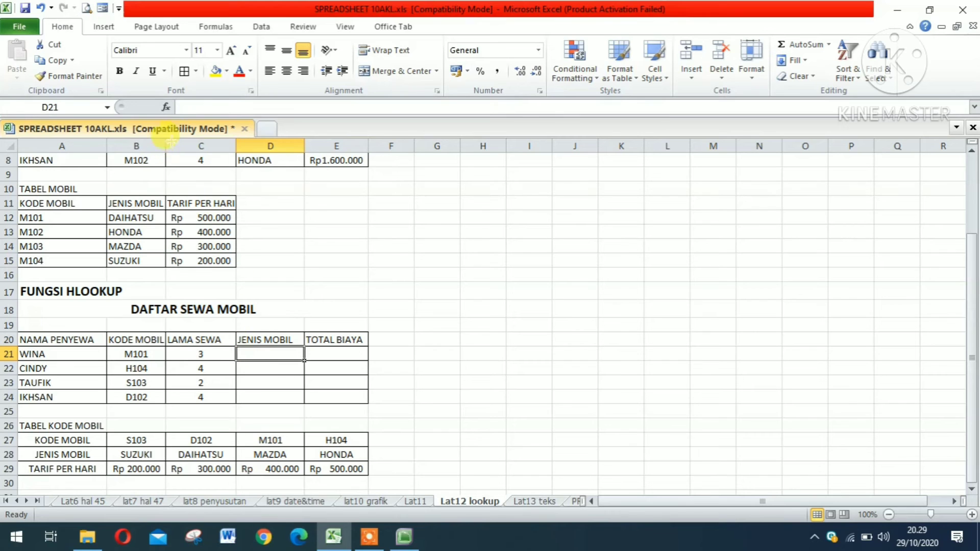
# Start a new HLOOKUP function in the emptied cell D21 with B21 as the lookup value
pyautogui.click(165, 109)
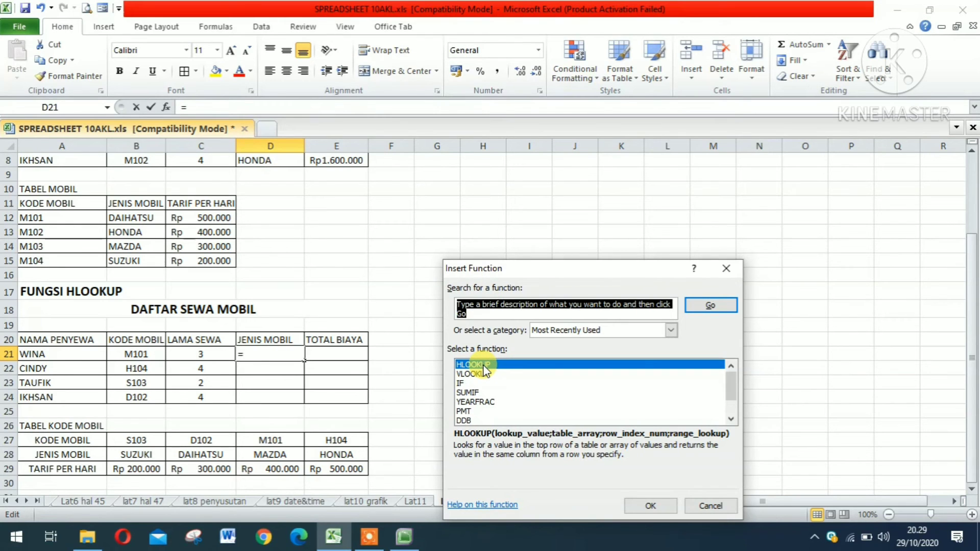
pyautogui.doubleClick(513, 363)
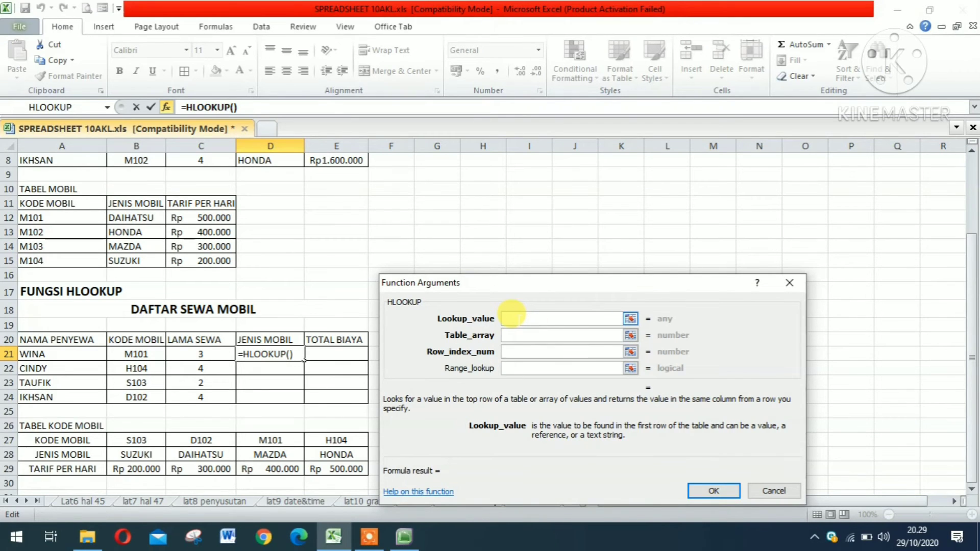
pyautogui.click(150, 353)
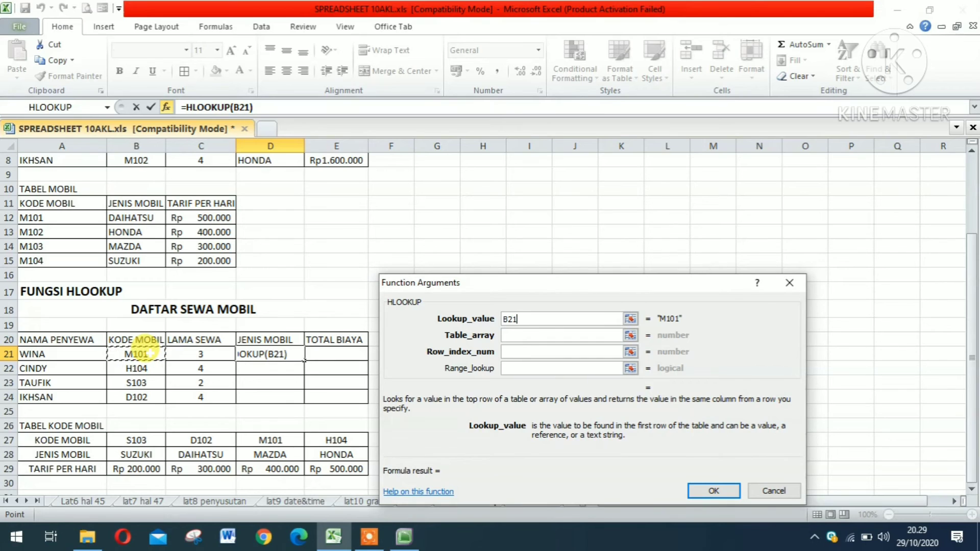
# Use the TABEL KODE MOBIL data as the D21 formula's table array, with the absolute reference $B$27:$E$29
pyautogui.click(512, 334)
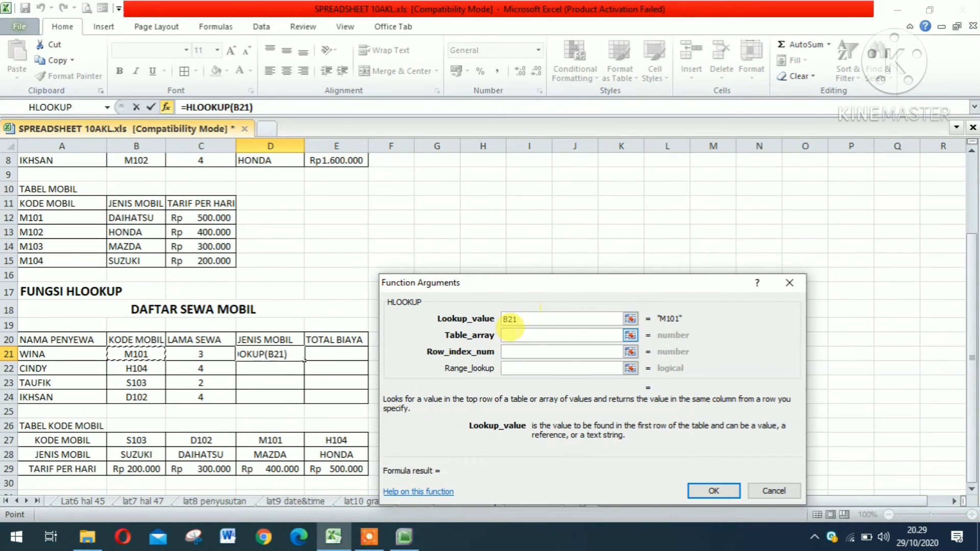
pyautogui.click(131, 438)
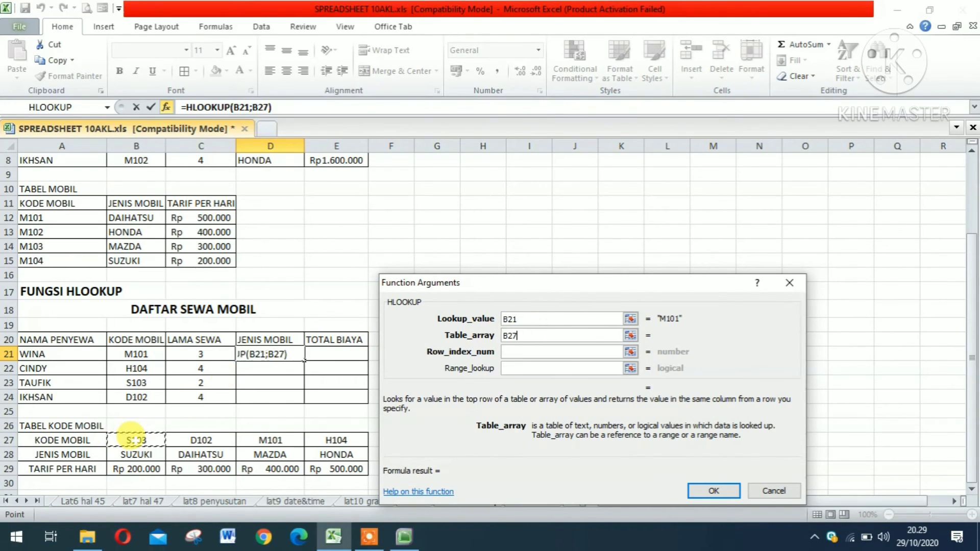
pyautogui.hotkey('shift', 'Down')
pyautogui.hotkey('shift', 'Down')
pyautogui.hotkey('shift', 'Right')
pyautogui.hotkey('shift', 'Right')
pyautogui.hotkey('shift', 'Right')
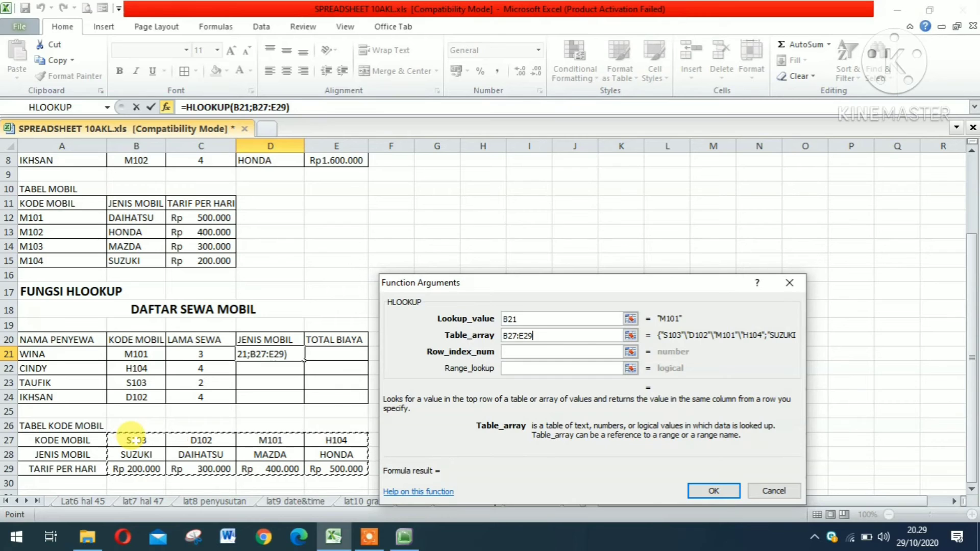
pyautogui.press('F4')
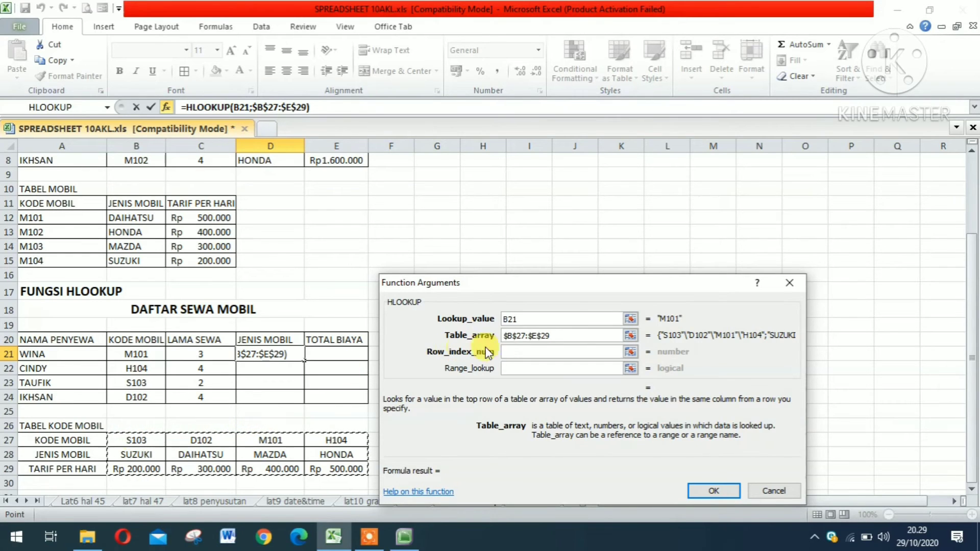
# Complete the D21 HLOOKUP with row index 2 and range lookup FALSE, and fill it down through D24
pyautogui.click(507, 351)
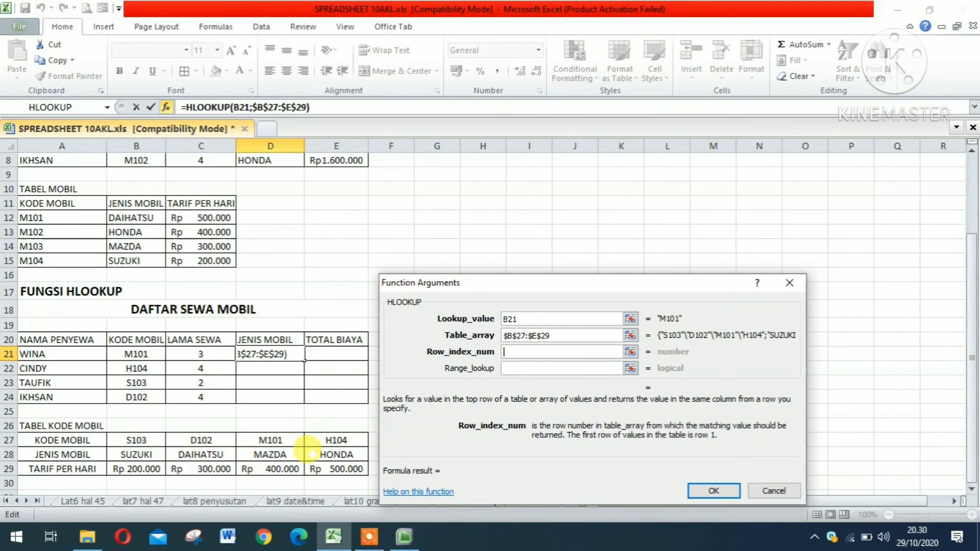
pyautogui.write('2')
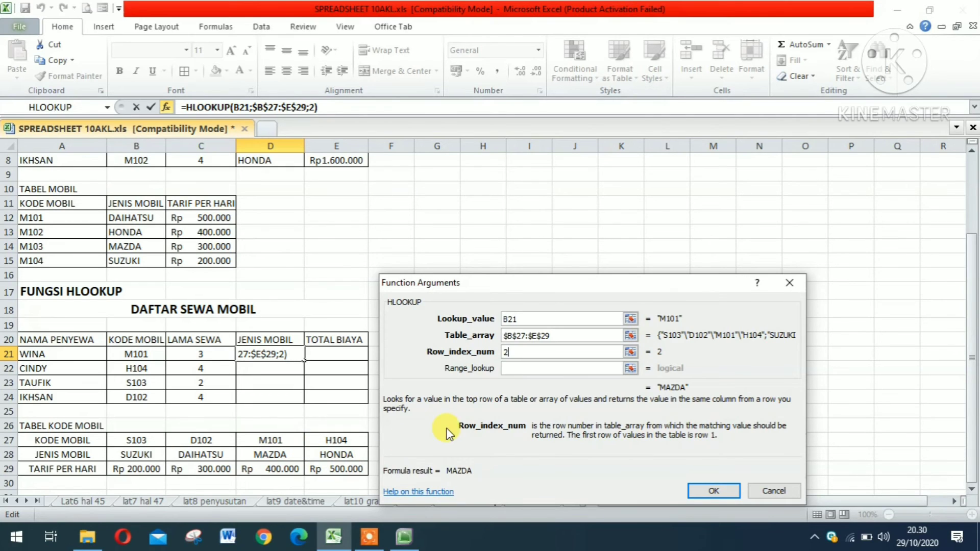
pyautogui.press('Tab')
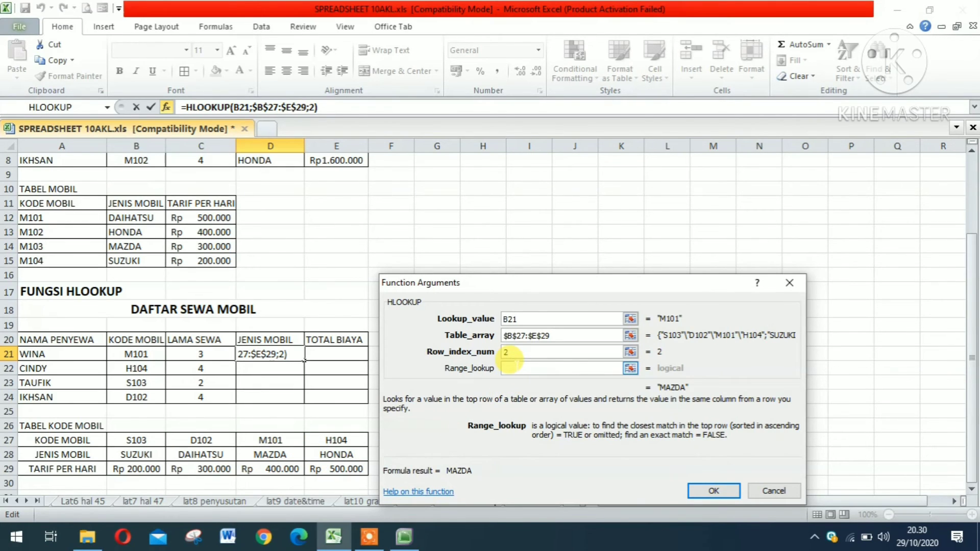
pyautogui.write('FALSE')
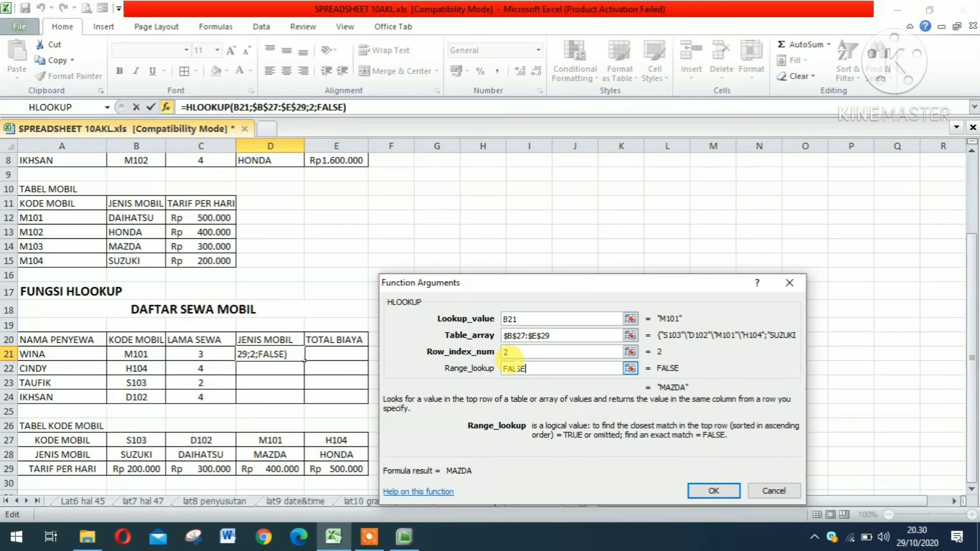
pyautogui.click(714, 491)
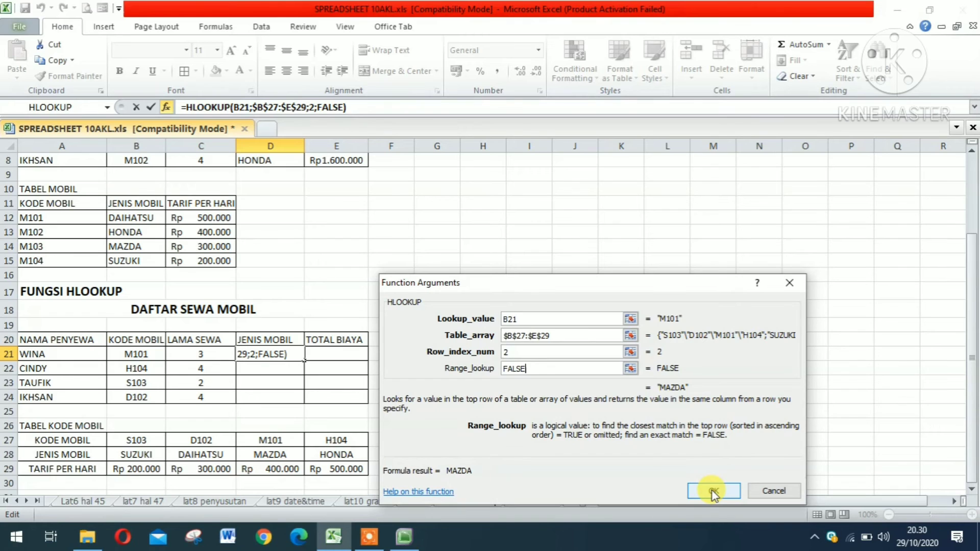
pyautogui.click(712, 491)
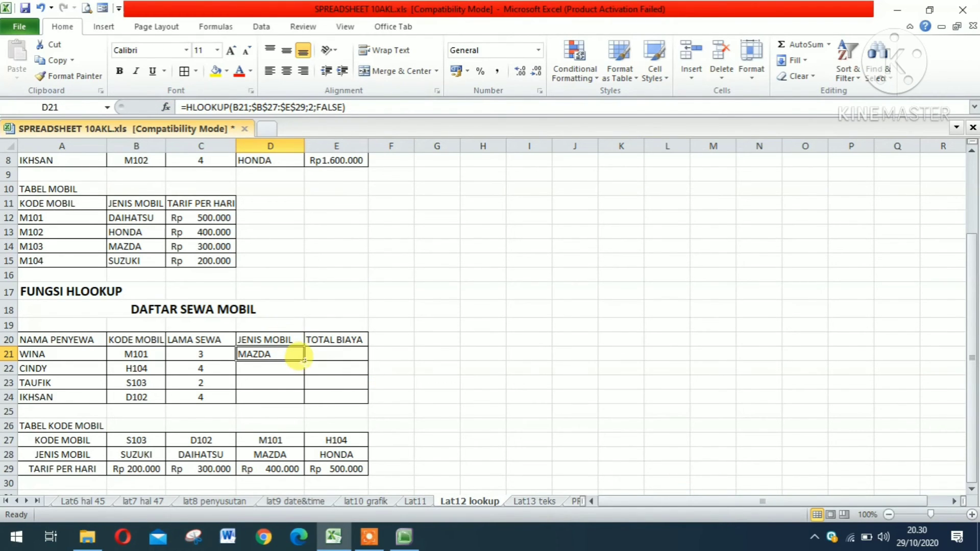
pyautogui.moveTo(304, 360); pyautogui.dragTo(299, 398)
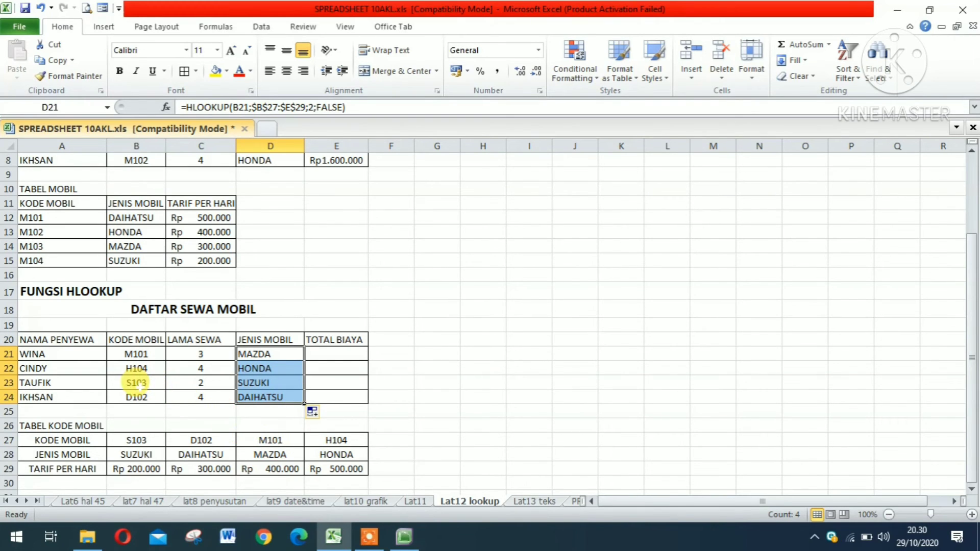
# Start an HLOOKUP function in E21 under TOTAL BIAYA with B21 as the lookup value
pyautogui.click(331, 351)
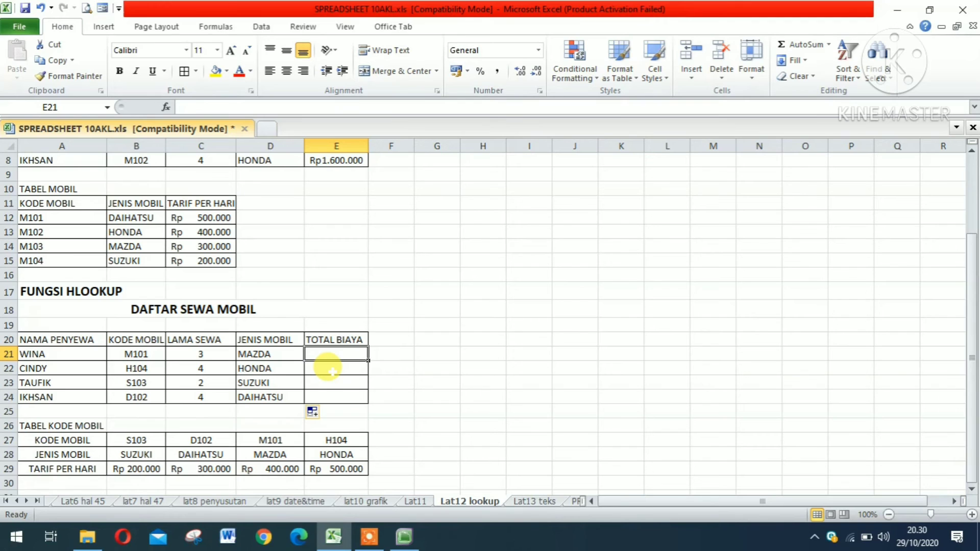
pyautogui.write('=')
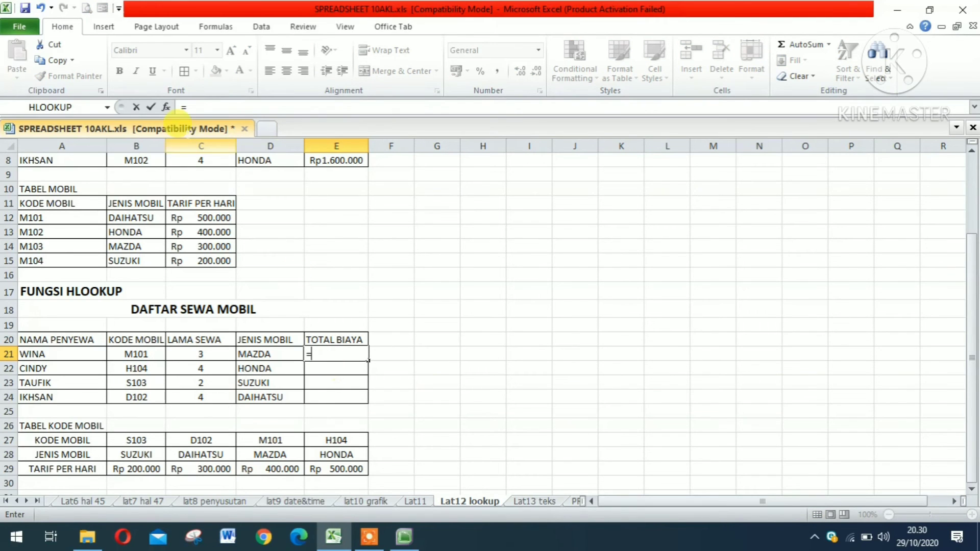
pyautogui.click(166, 107)
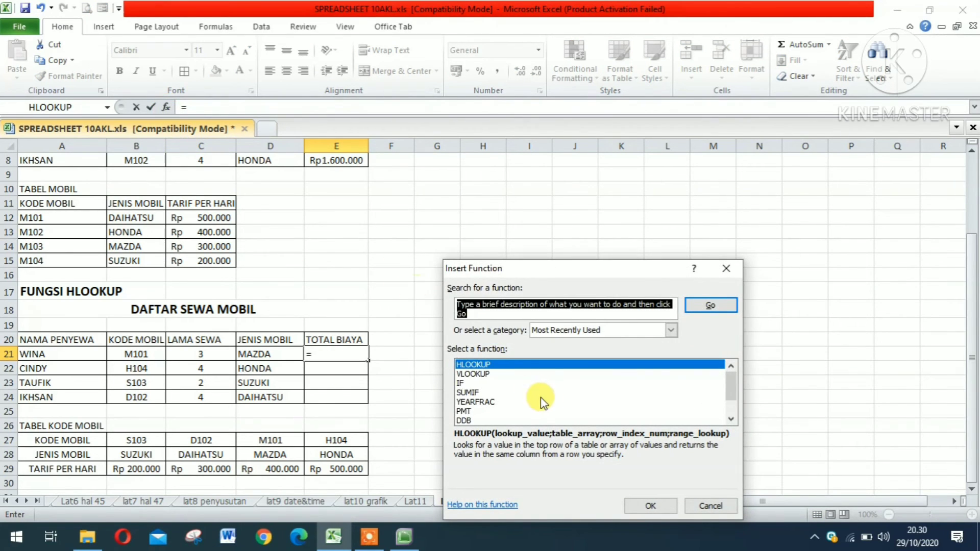
pyautogui.doubleClick(514, 366)
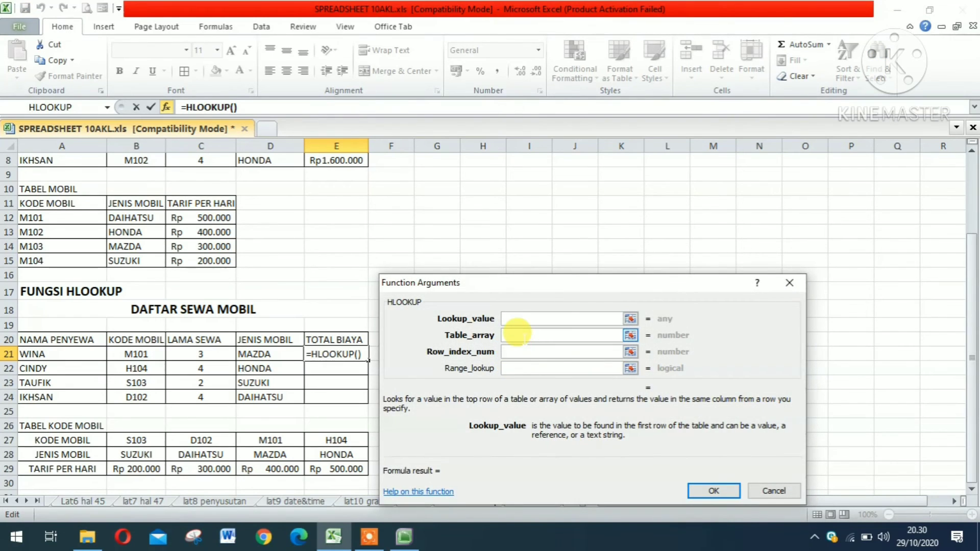
pyautogui.click(134, 356)
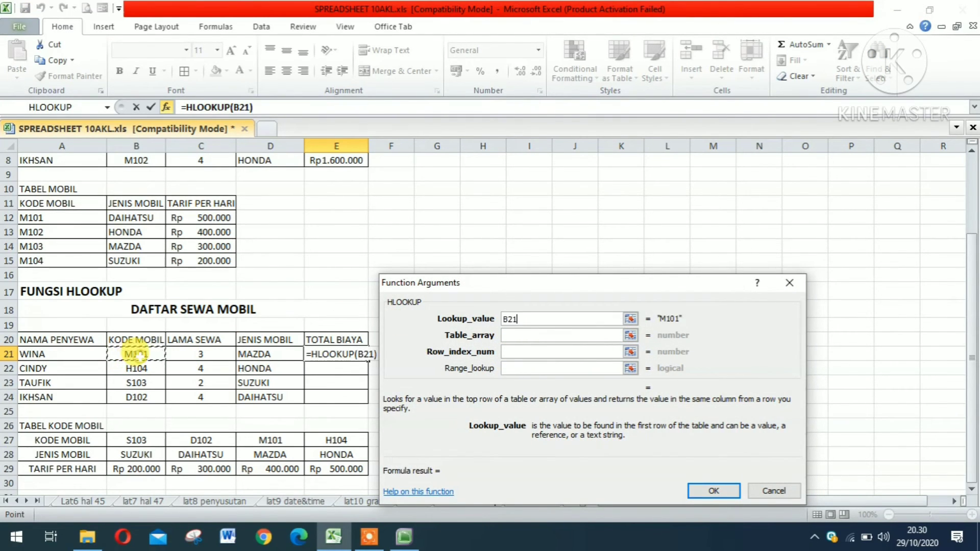
# Use the TABEL KODE MOBIL data as the E21 formula's table array, with the absolute reference $B$27:$E$29
pyautogui.click(511, 335)
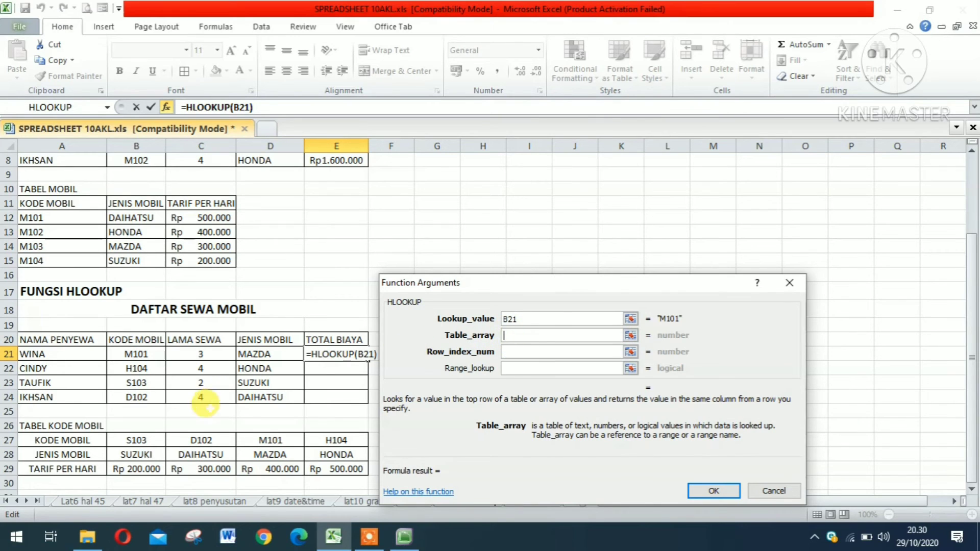
pyautogui.click(137, 441)
pyautogui.hotkey('shift', 'Down')
pyautogui.hotkey('shift', 'Down')
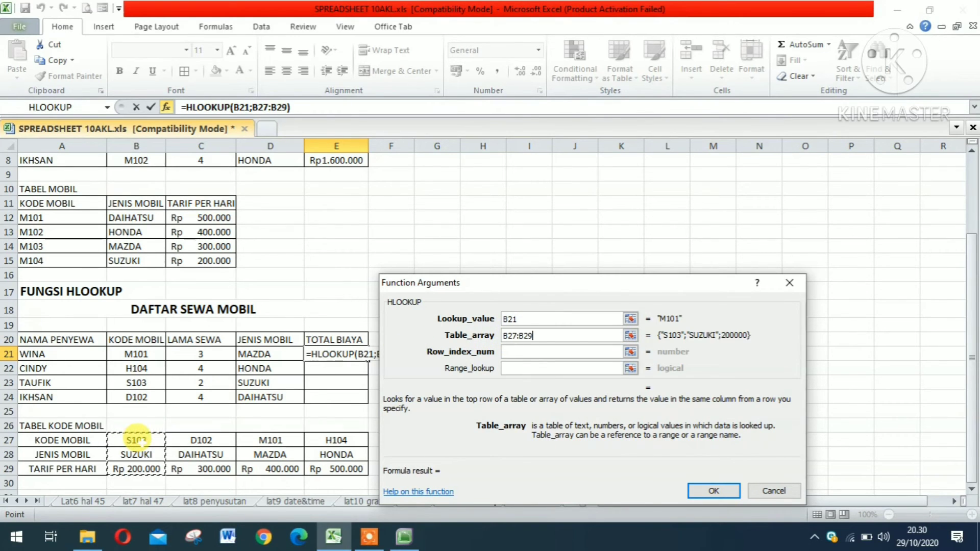
pyautogui.hotkey('shift', 'Right')
pyautogui.hotkey('shift', 'Right')
pyautogui.hotkey('shift', 'Right')
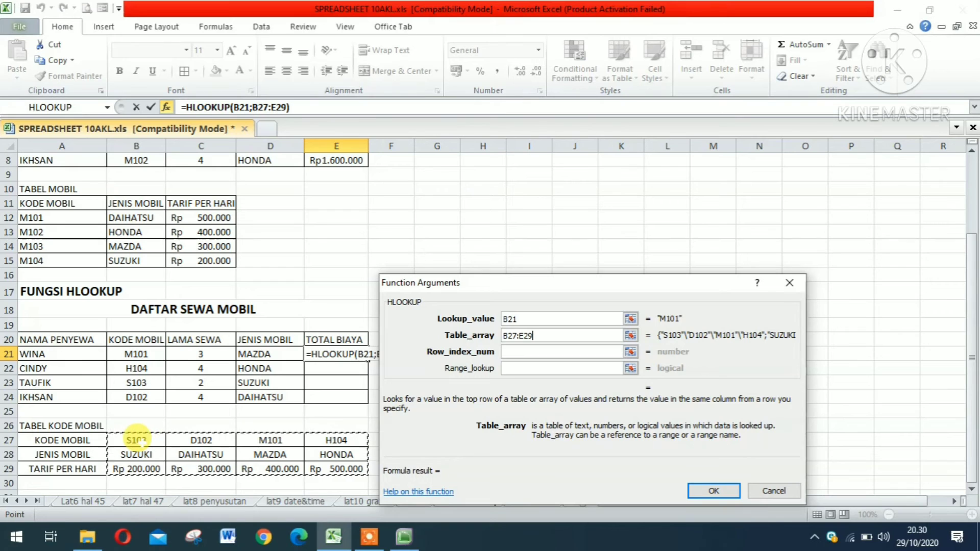
pyautogui.press('F4')
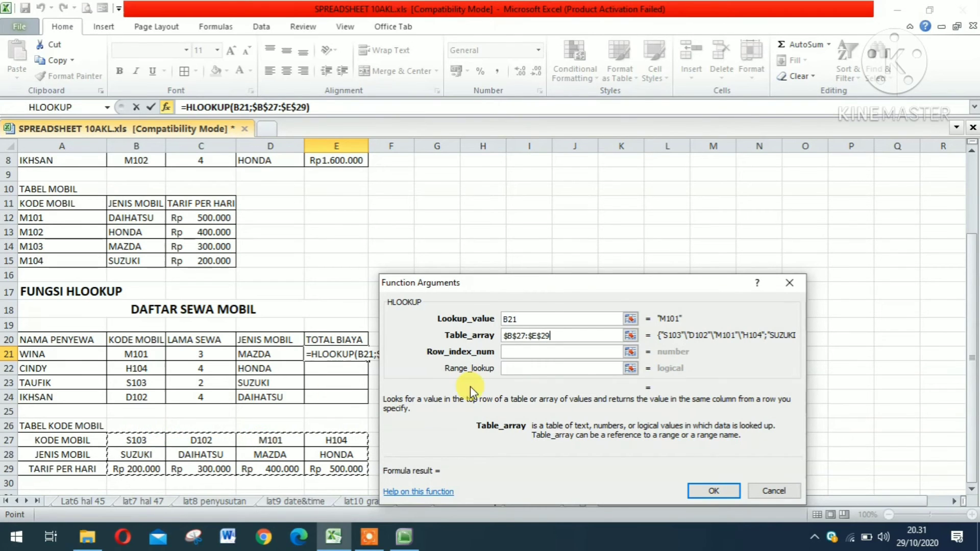
# Complete the E21 HLOOKUP with row index 3 and range lookup FALSE
pyautogui.click(503, 352)
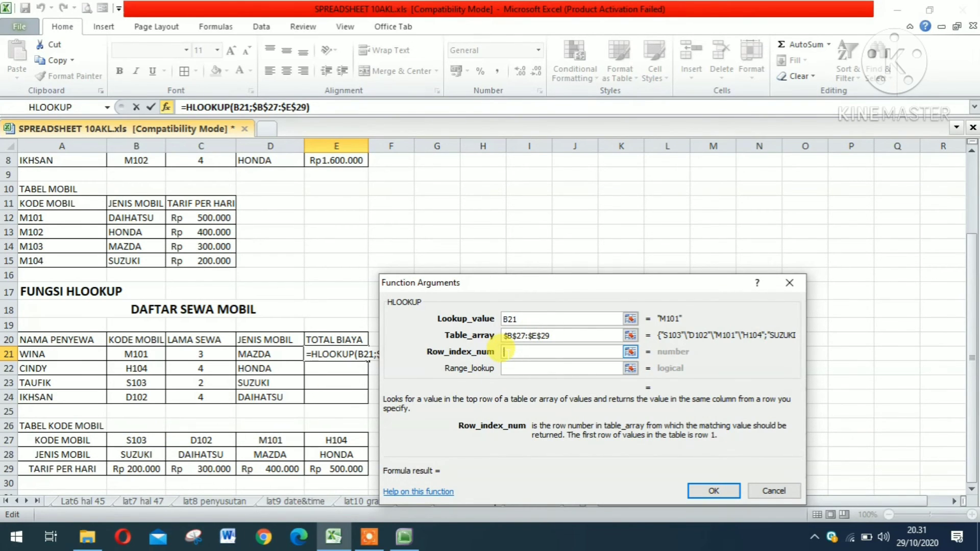
pyautogui.write('3')
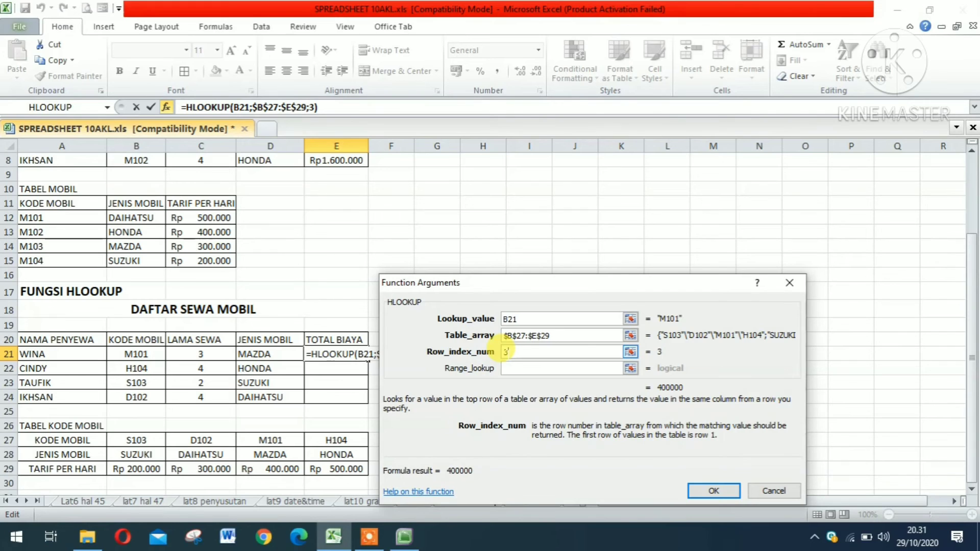
pyautogui.click(561, 369)
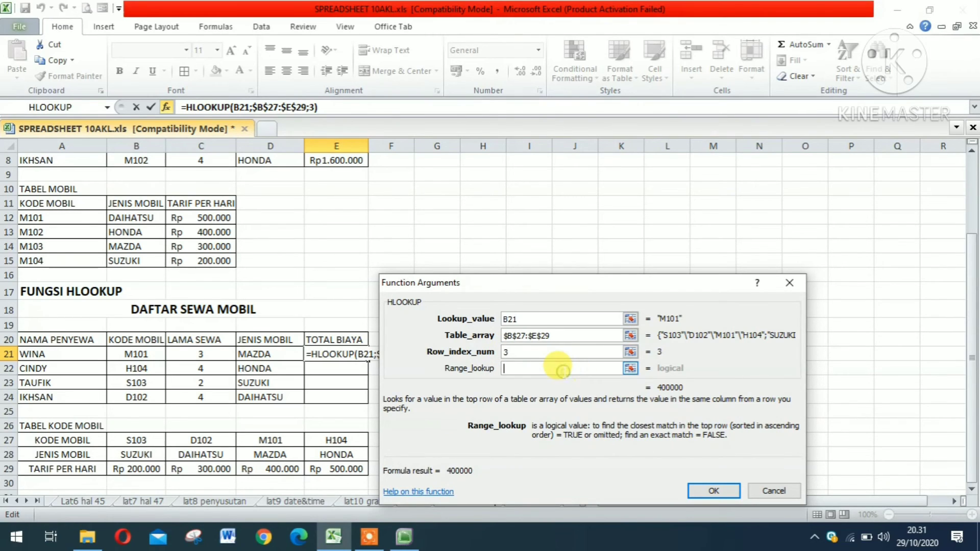
pyautogui.write('FALSE')
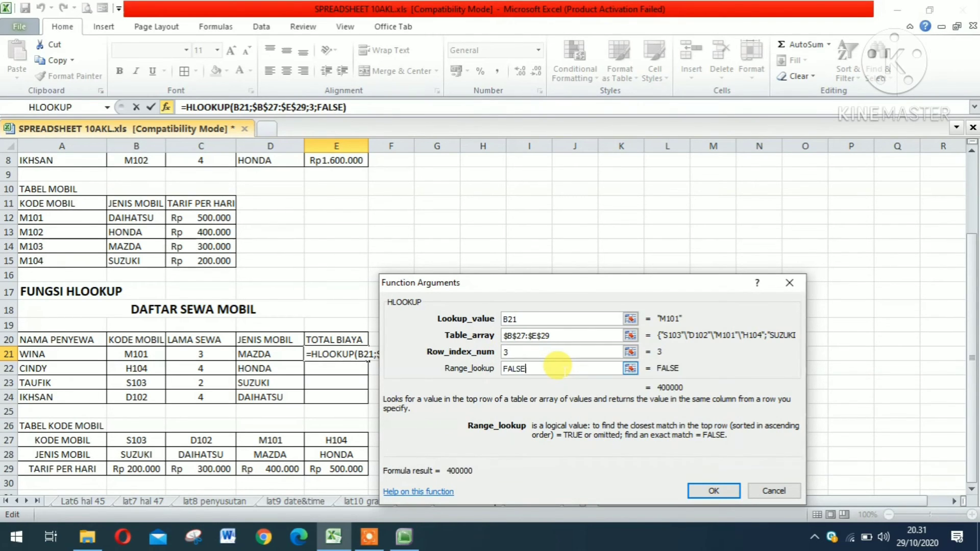
pyautogui.click(715, 492)
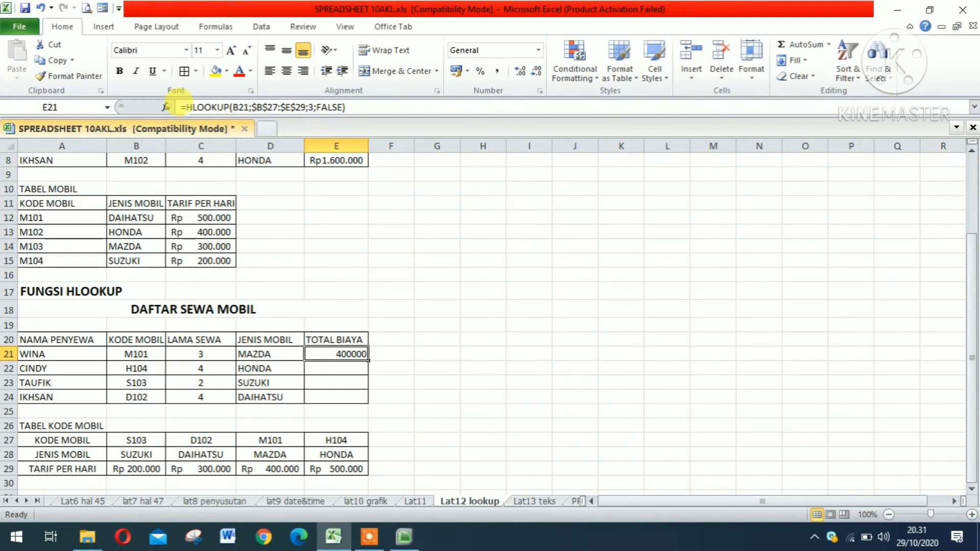
# Multiply the E21 lookup by the rental duration, making the formula =C21*HLOOKUP(B21;$B$27:$E$29;3;FALSE)
pyautogui.click(184, 106)
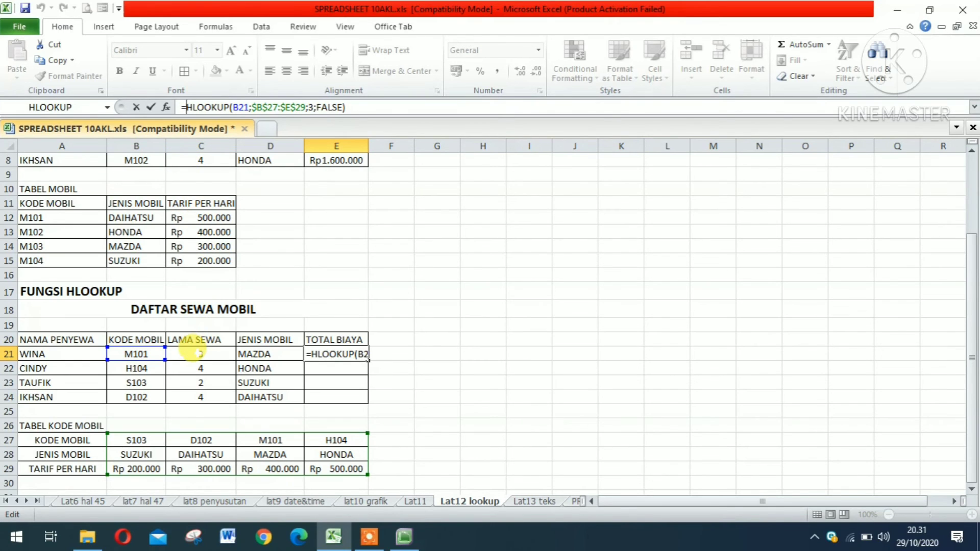
pyautogui.click(196, 354)
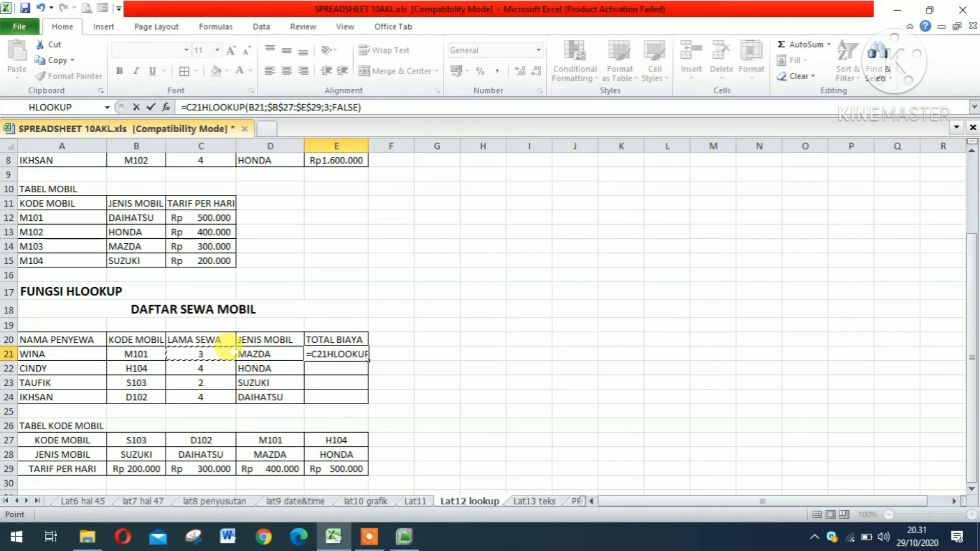
pyautogui.write('*')
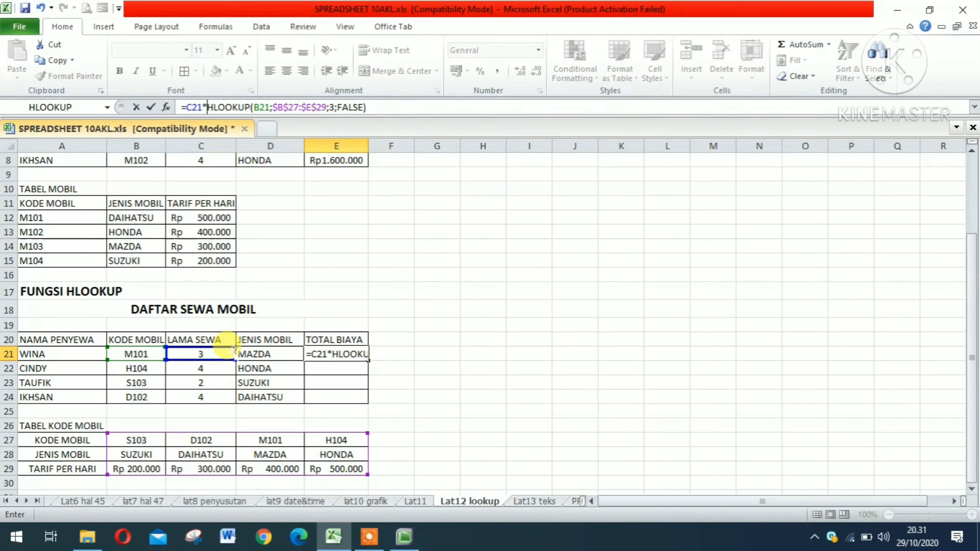
pyautogui.press('Return')
pyautogui.press('Up')
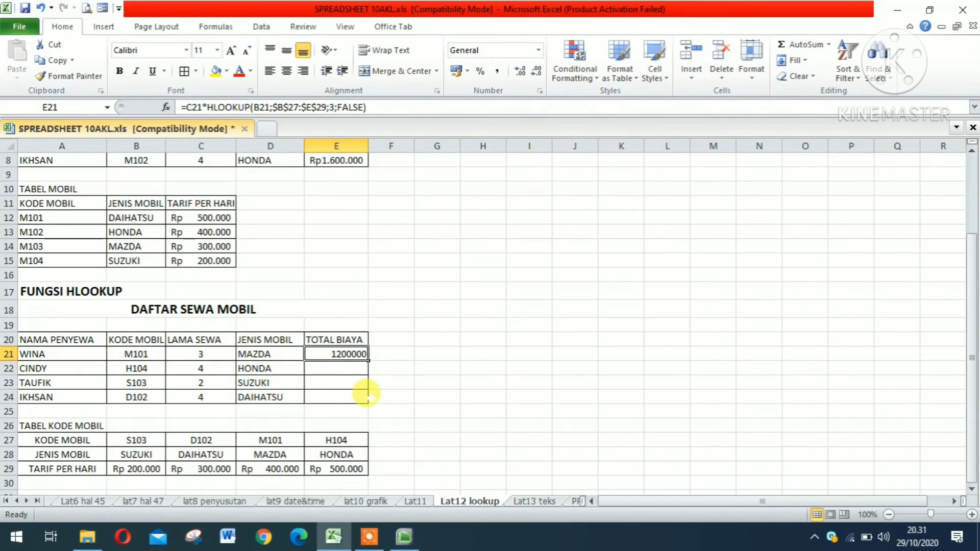
# Fill the E21 total cost formula down through E24 and apply the Rp accounting format to the range
pyautogui.moveTo(368, 360); pyautogui.dragTo(371, 403)
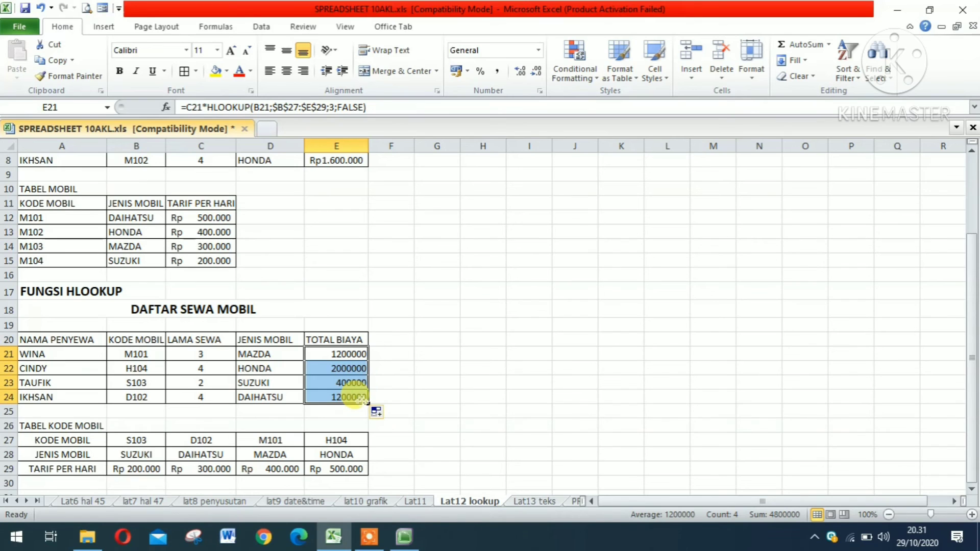
pyautogui.click(458, 72)
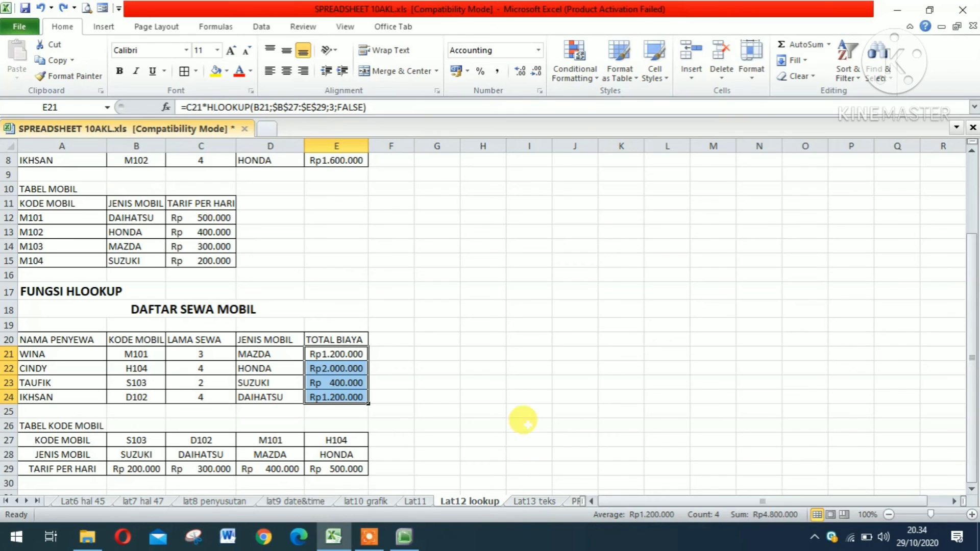
# Switch to the Lat13 teks sheet and look over the RIGHT, MID and JUMLAH KARAKTER column headings
pyautogui.click(525, 500)
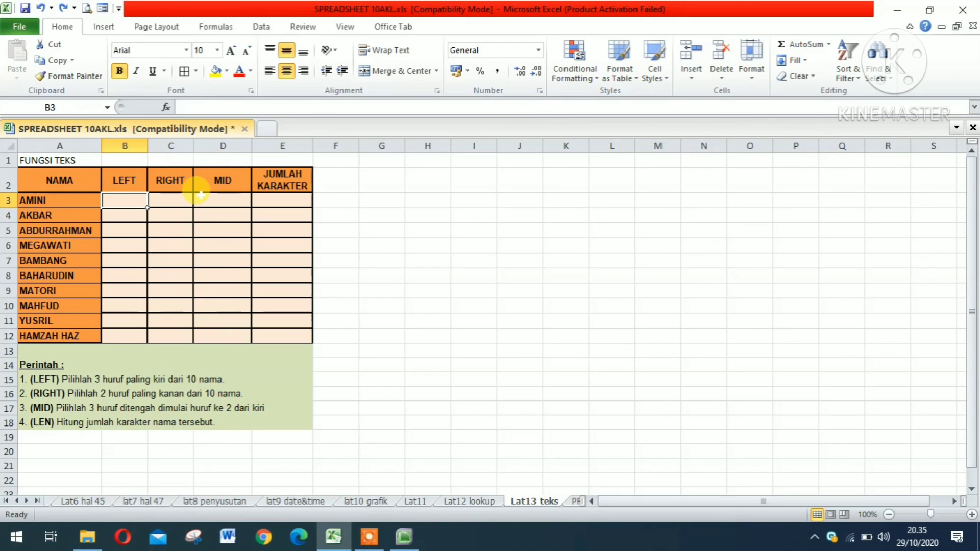
pyautogui.click(171, 182)
pyautogui.click(224, 185)
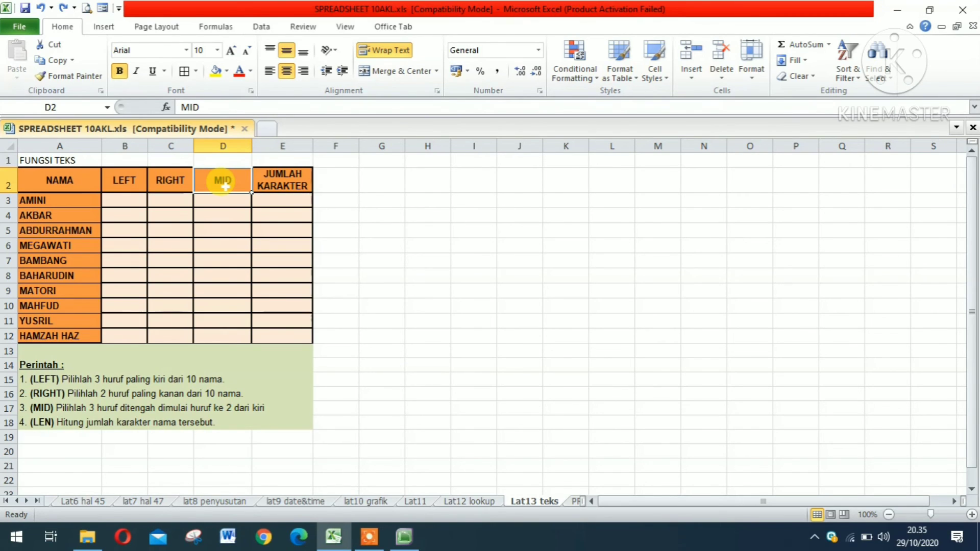
pyautogui.click(267, 185)
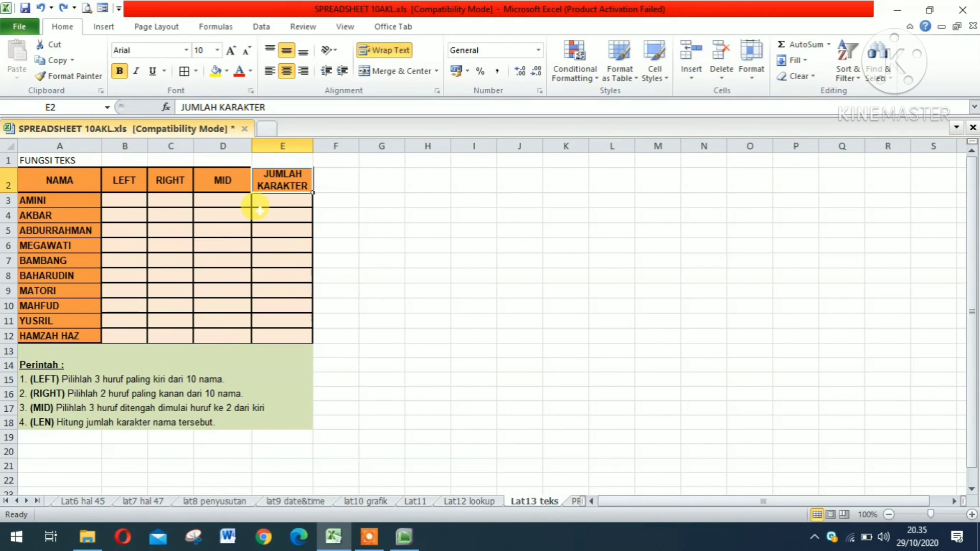
# Enter the formula =LEFT(A3;3) in B3 to extract the first three letters of the name
pyautogui.click(125, 199)
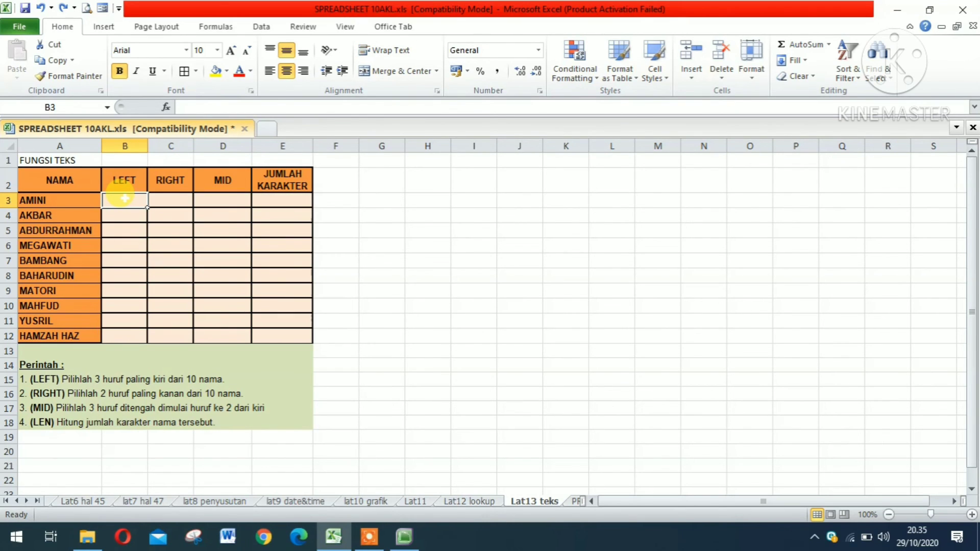
pyautogui.write('=L')
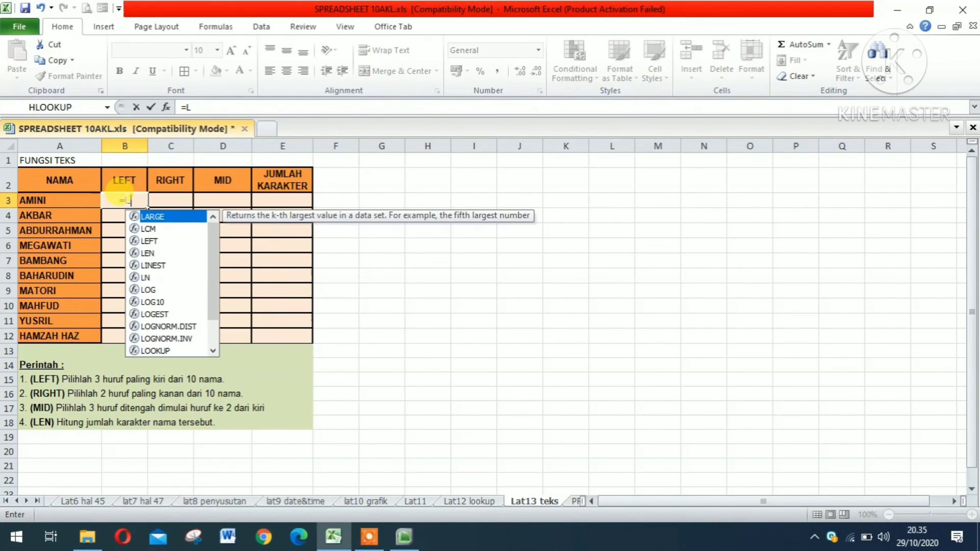
pyautogui.doubleClick(155, 241)
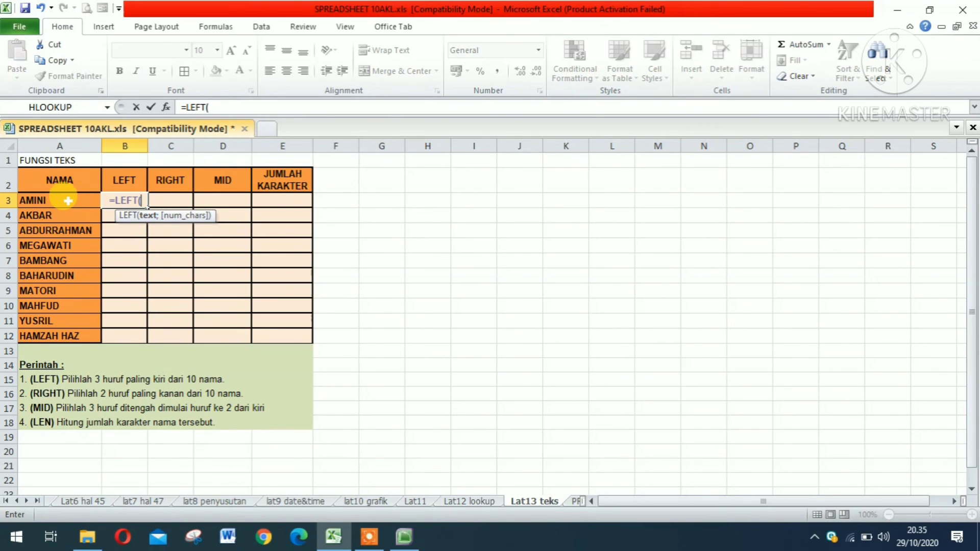
pyautogui.click(41, 202)
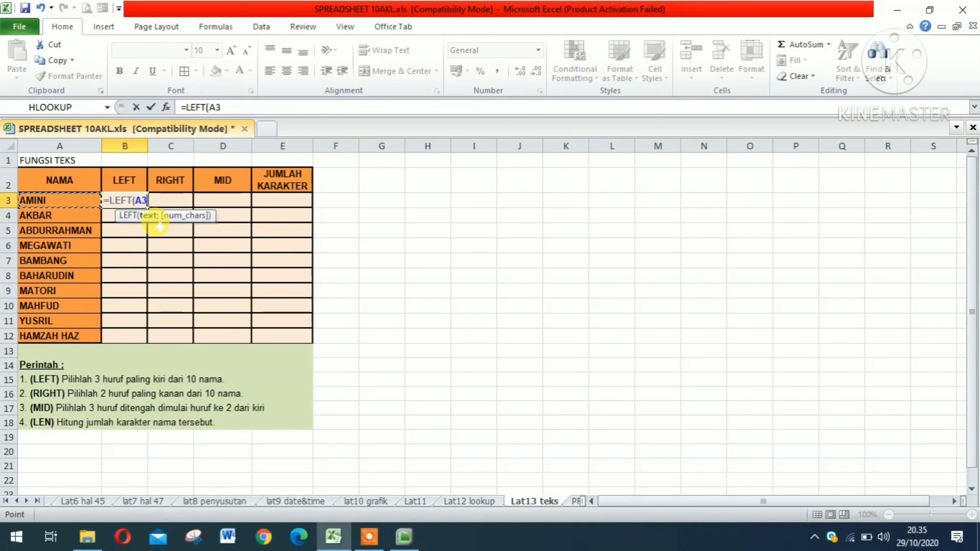
pyautogui.write(';')
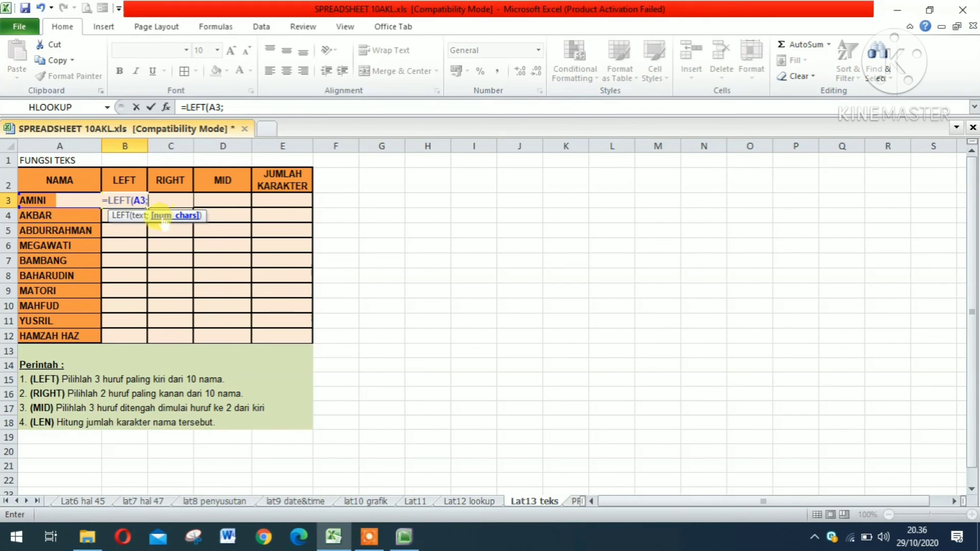
pyautogui.write('3')
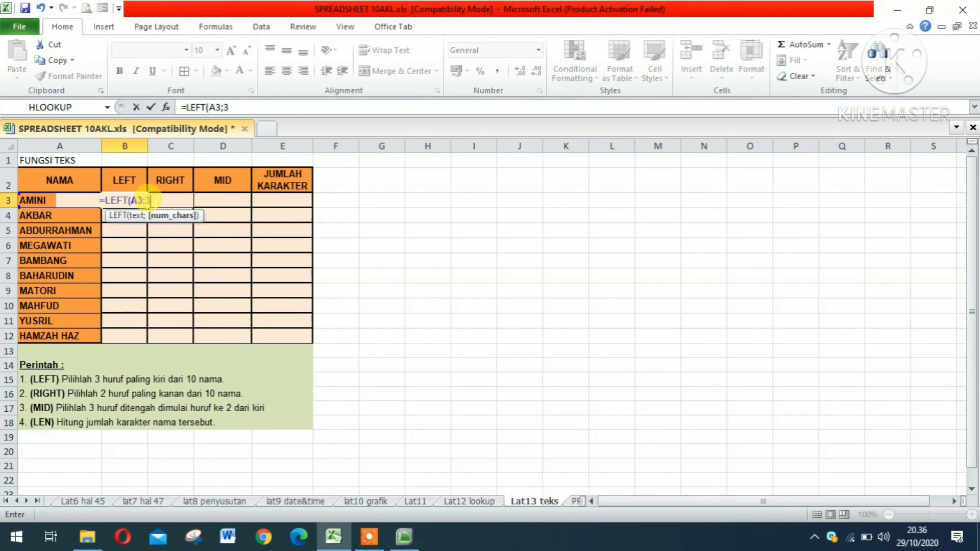
pyautogui.press('Return')
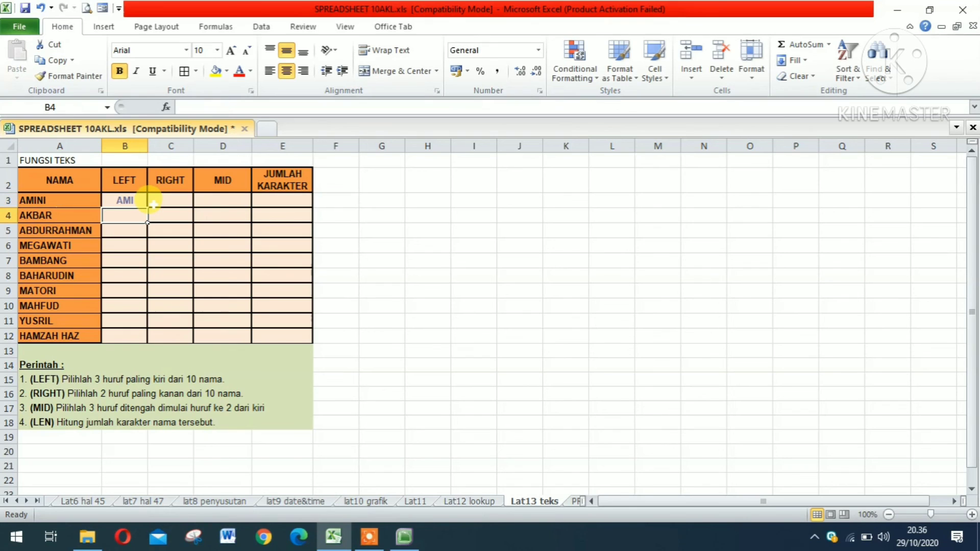
pyautogui.press('Up')
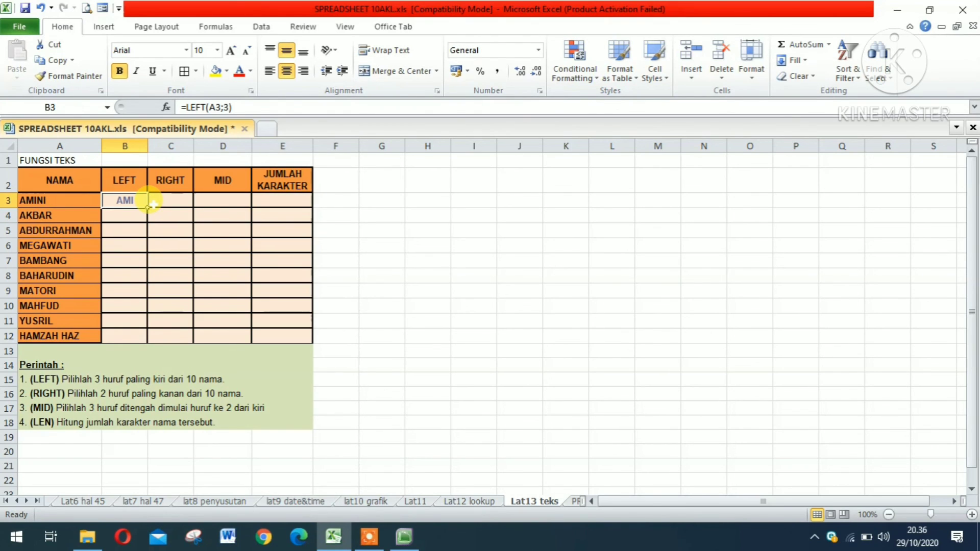
# Enter the formula =RIGHT(A3;2) in C3 to extract the last two letters of the name
pyautogui.click(153, 204)
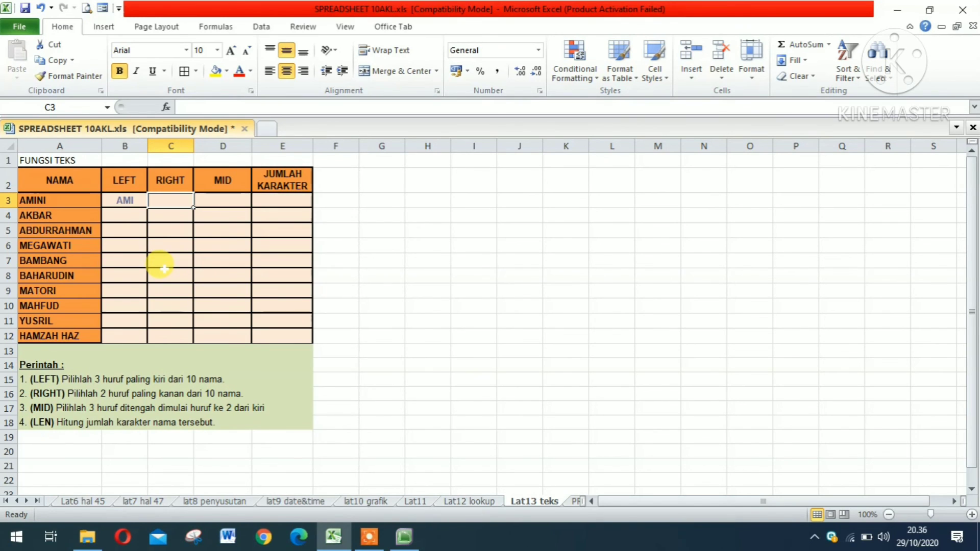
pyautogui.write('=R')
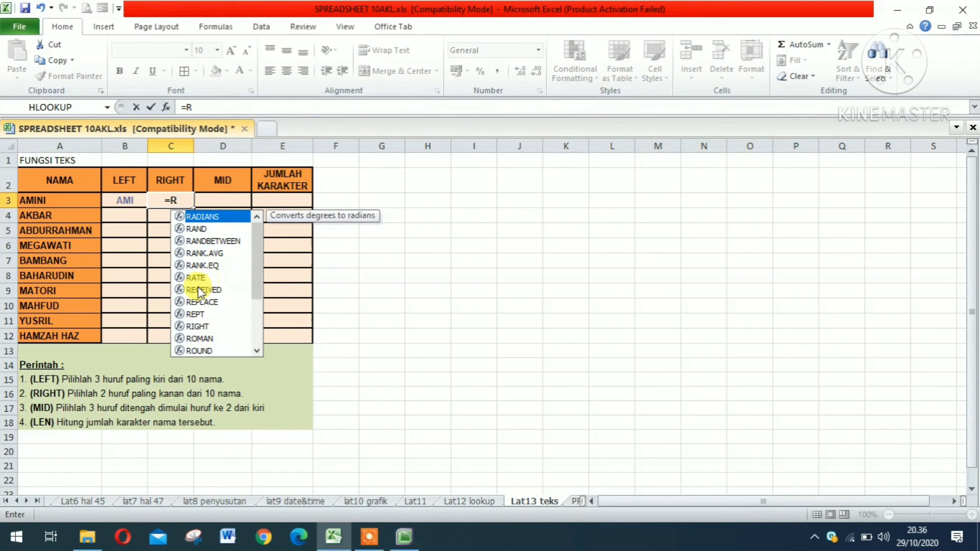
pyautogui.doubleClick(197, 331)
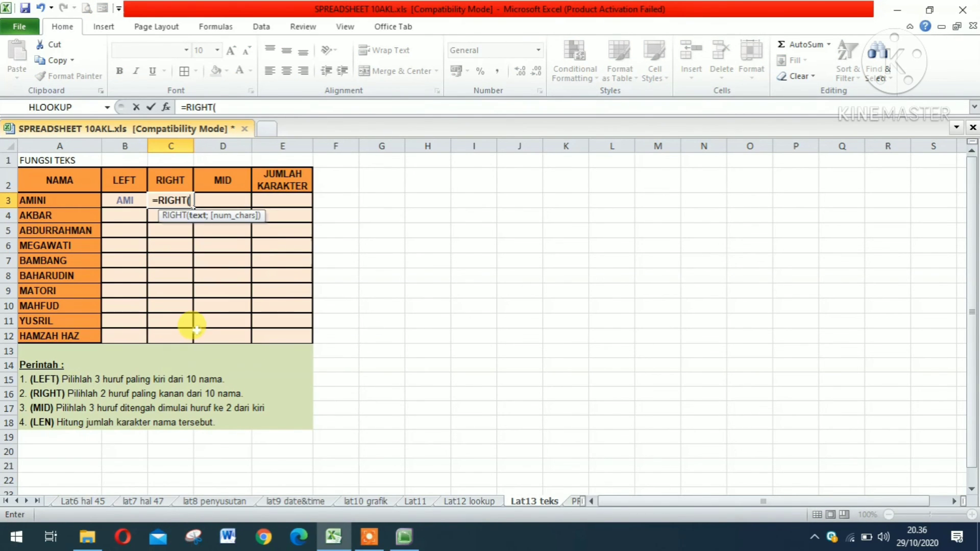
pyautogui.click(45, 201)
pyautogui.write(';')
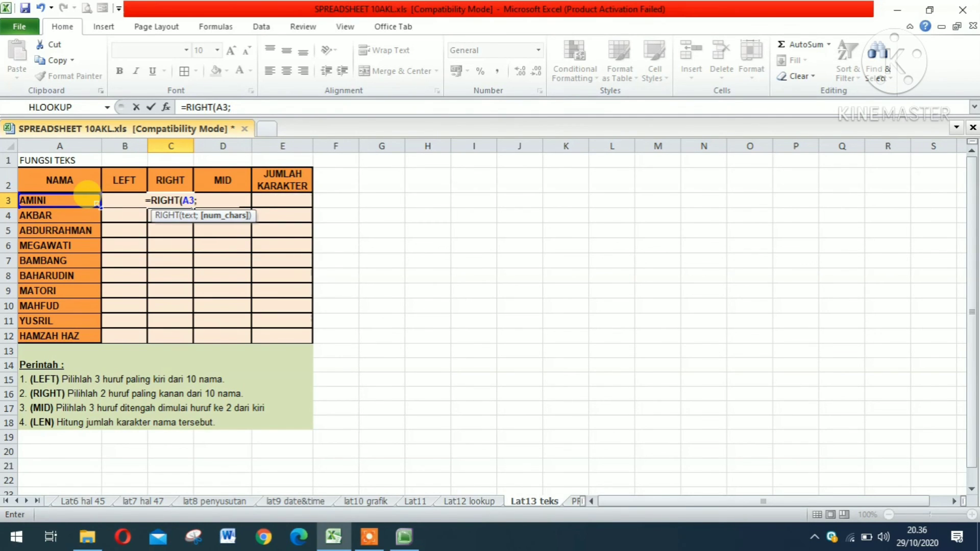
pyautogui.write('2')
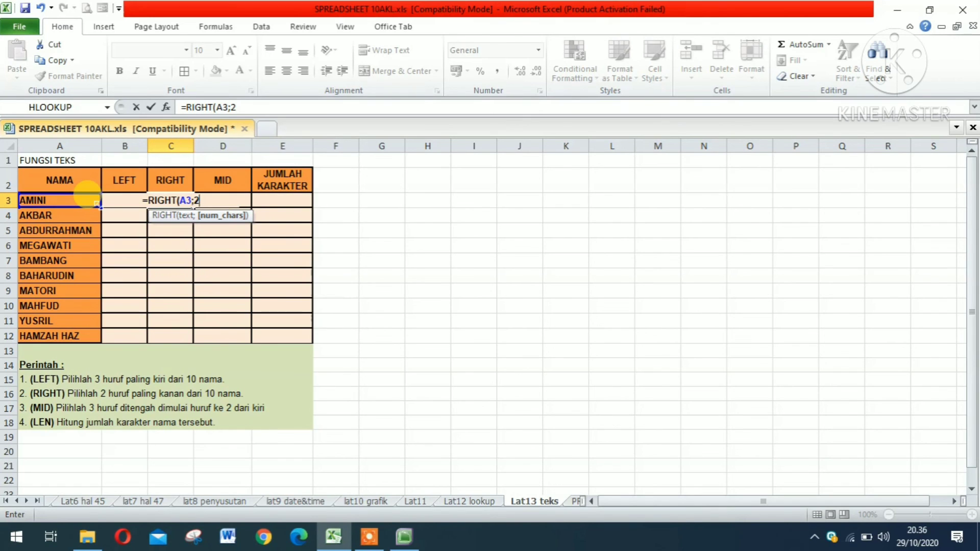
pyautogui.press('Return')
pyautogui.press('Up')
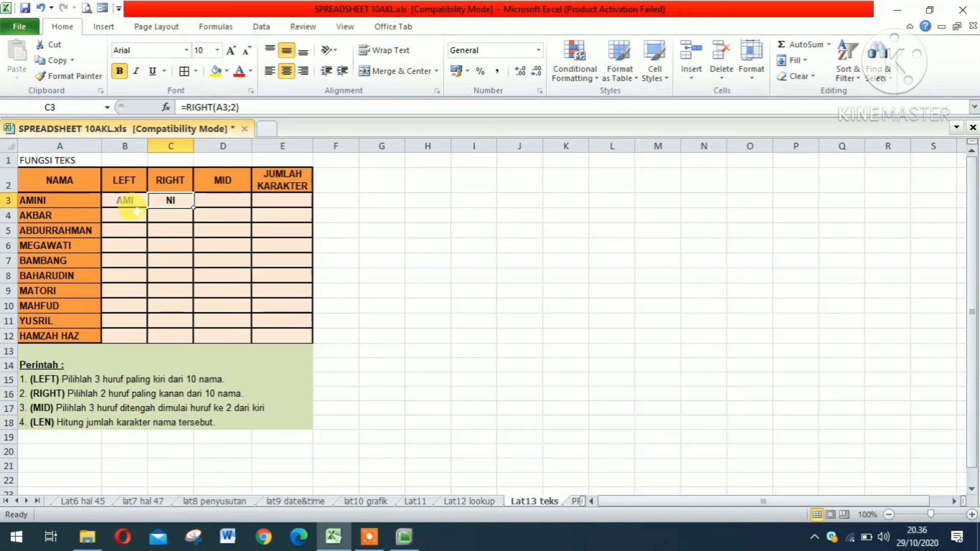
# Enter the formula =MID(A3;2;3) in D3 to extract three letters starting from the second letter of the name
pyautogui.click(223, 202)
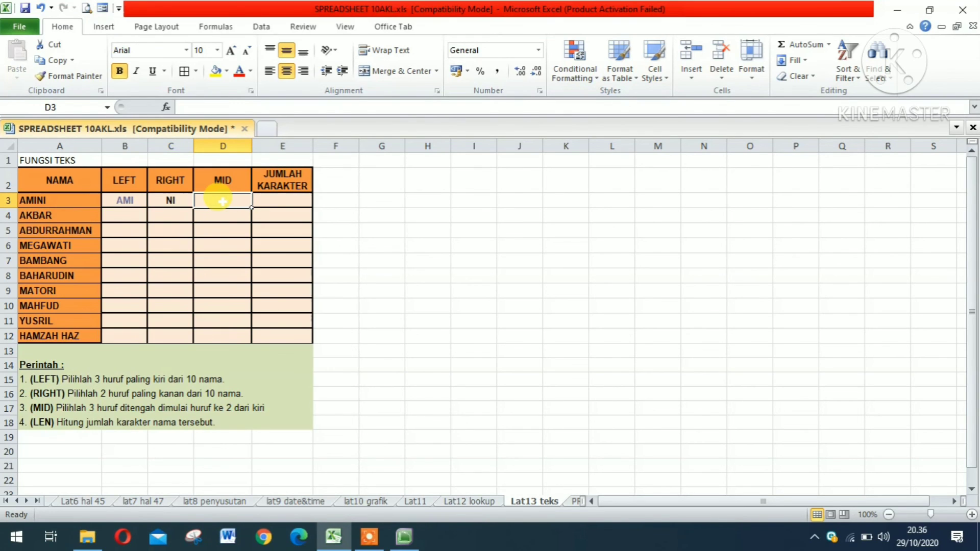
pyautogui.write('=M')
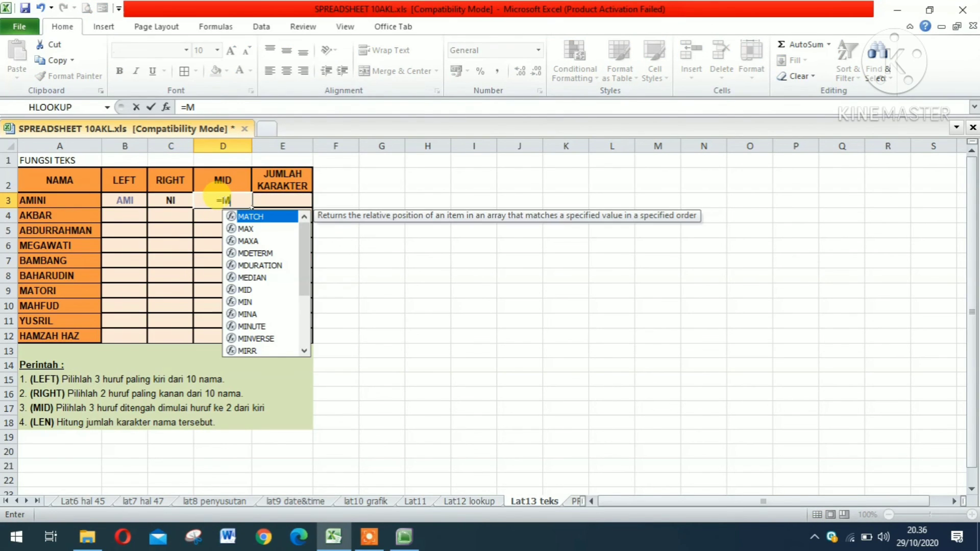
pyautogui.doubleClick(249, 290)
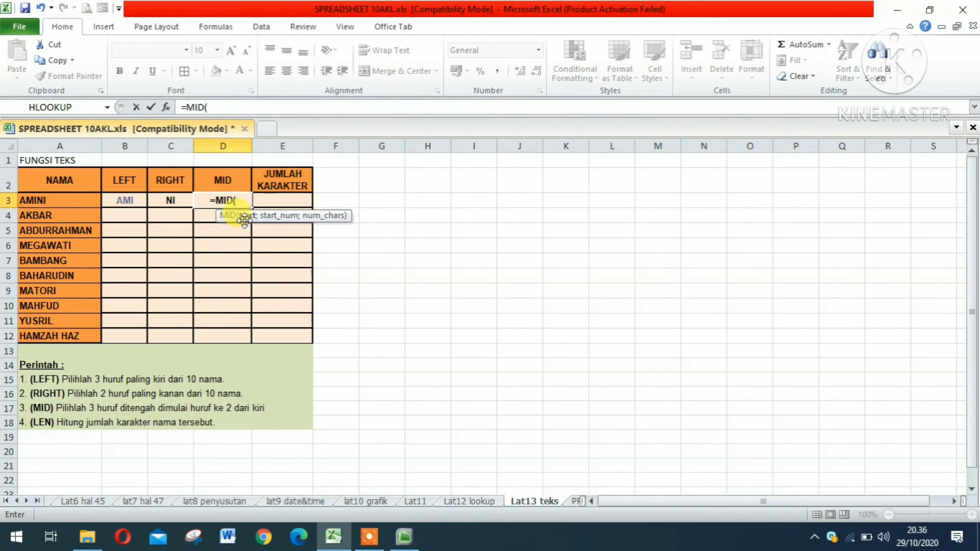
pyautogui.click(47, 201)
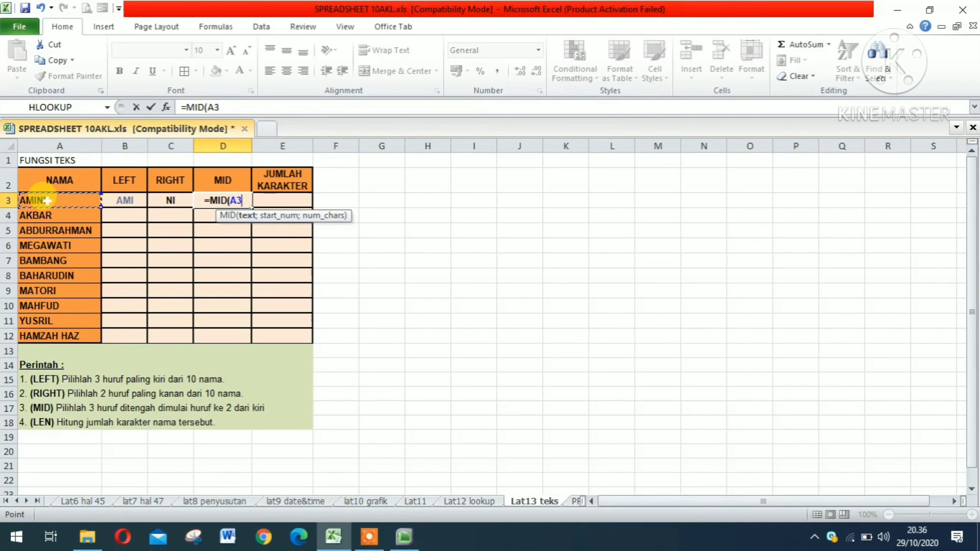
pyautogui.write(';')
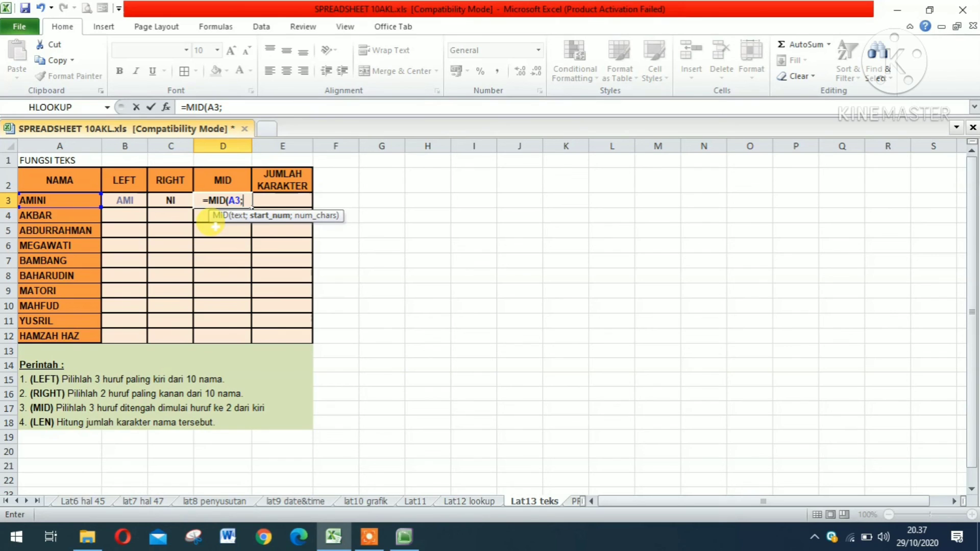
pyautogui.write('2')
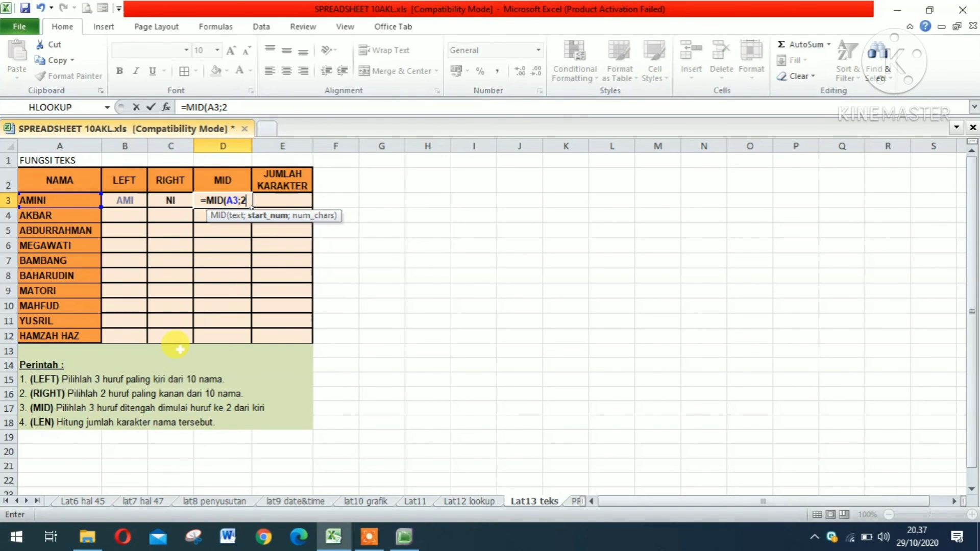
pyautogui.write(';3')
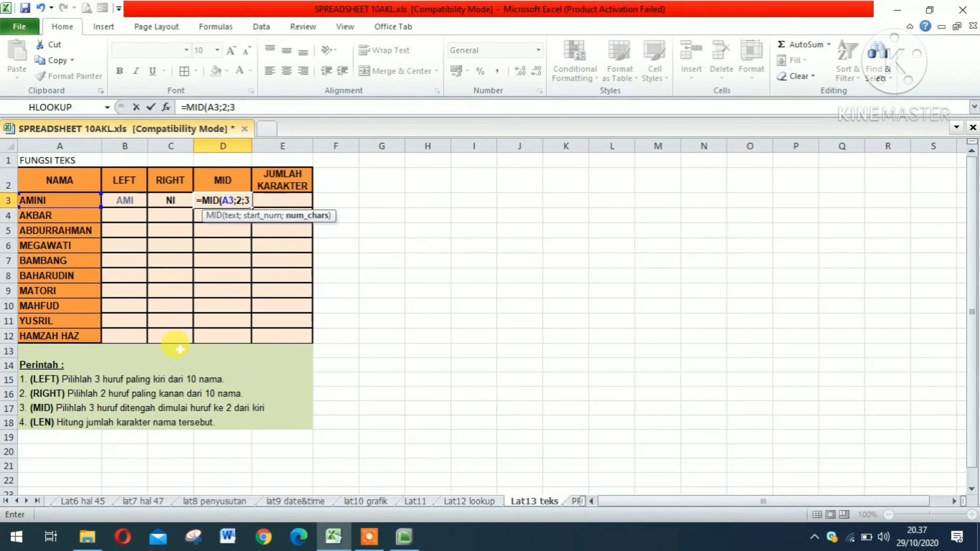
pyautogui.press('Return')
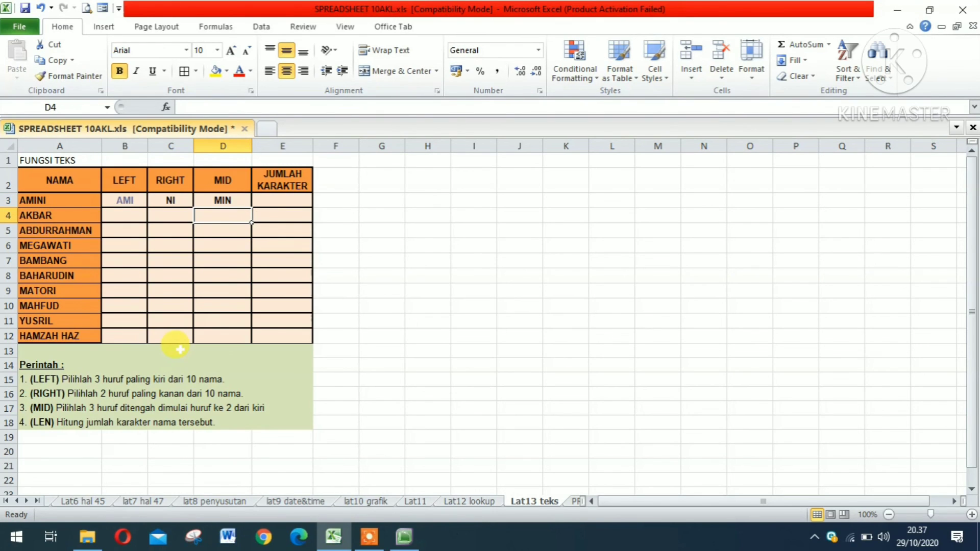
# Enter the formula =LEN(A3) in E3 to count the characters of the name in the JUMLAH KARAKTER column
pyautogui.press('Up')
pyautogui.press('Right')
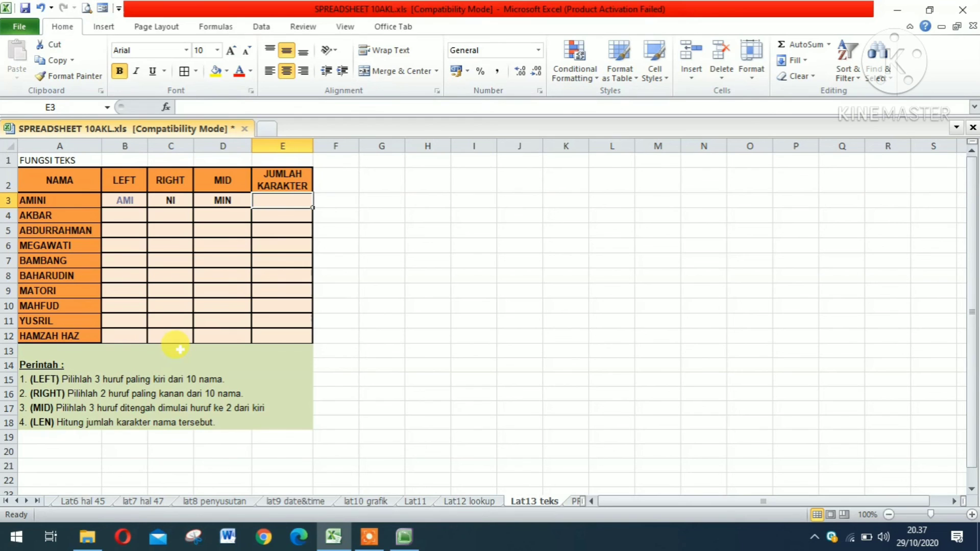
pyautogui.write('=L')
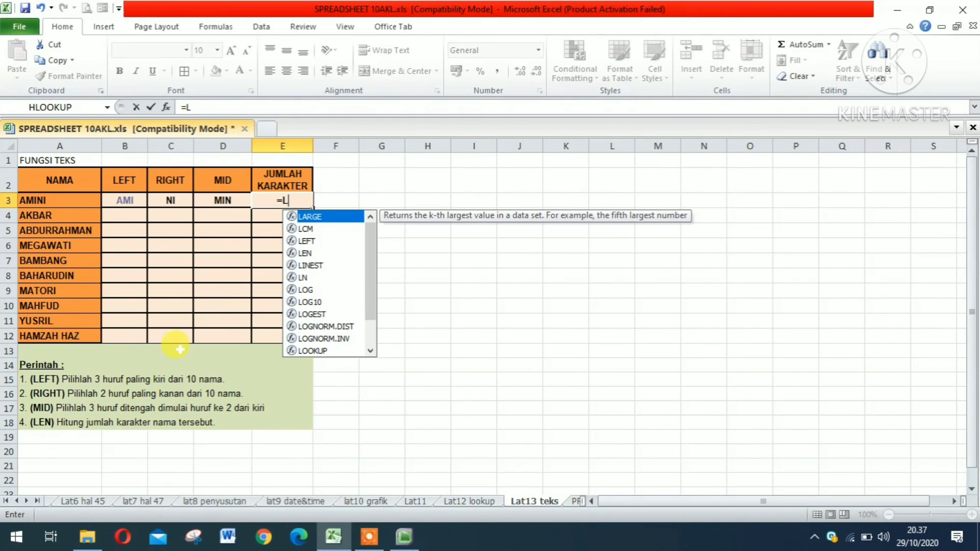
pyautogui.doubleClick(316, 254)
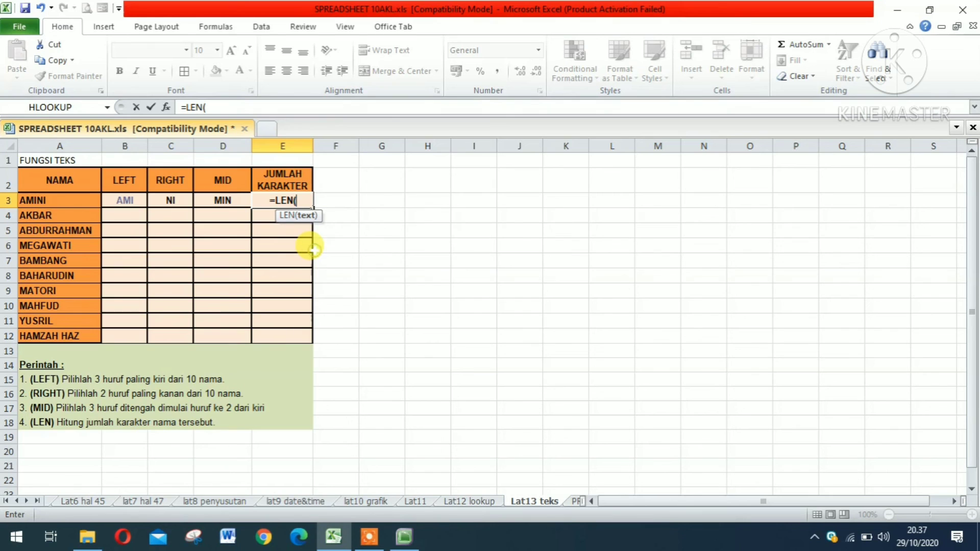
pyautogui.click(76, 203)
pyautogui.write(')')
pyautogui.press('Return')
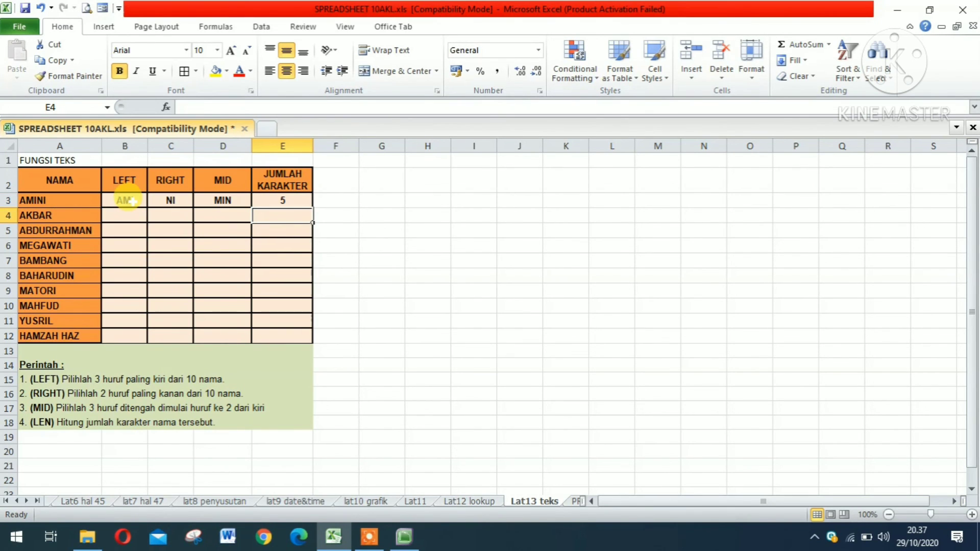
# Fill the LEFT, RIGHT, MID and LEN formulas in B3:E3 down through row 12, then deselect the range
pyautogui.moveTo(128, 201); pyautogui.dragTo(305, 338)
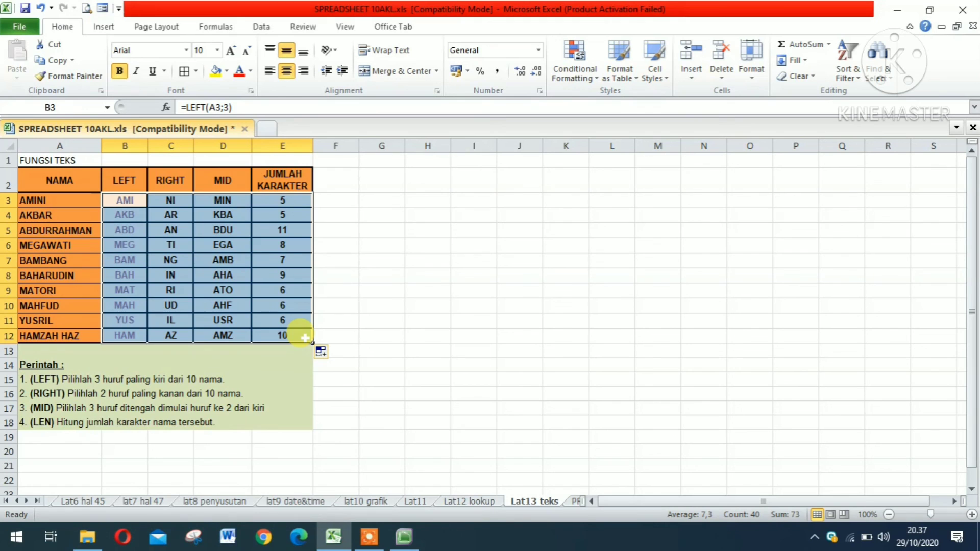
pyautogui.click(382, 302)
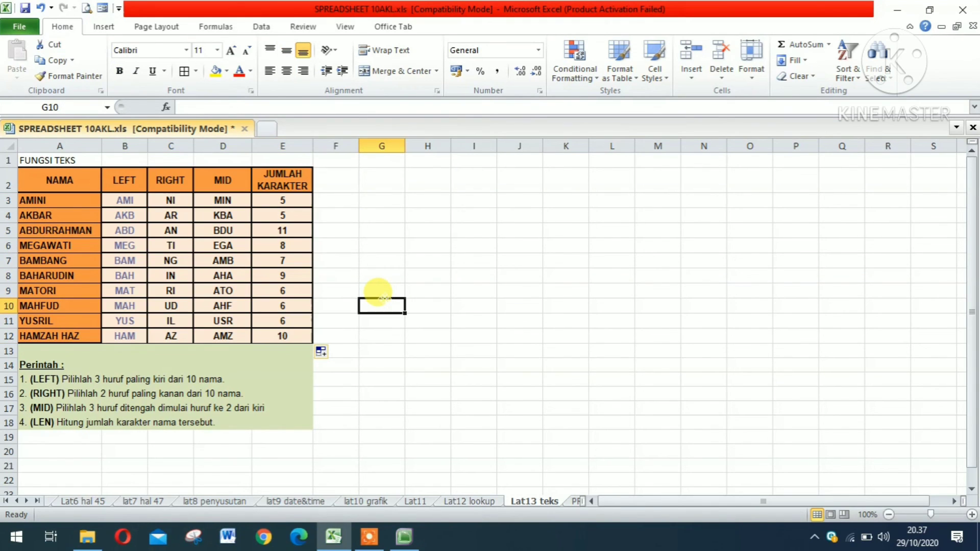